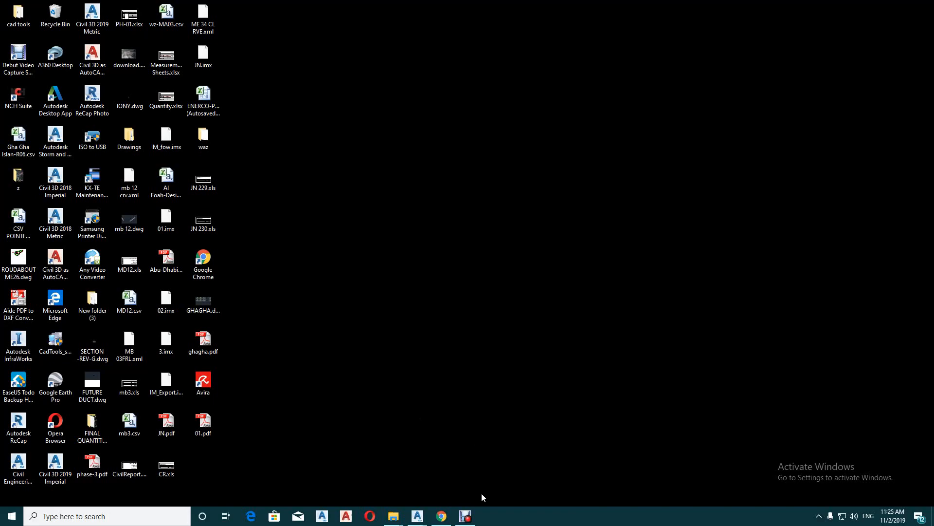
# Switch to Civil 3D and bring up the ENC Phase 3 -jn drawing in a maximized window
pyautogui.click(417, 516)
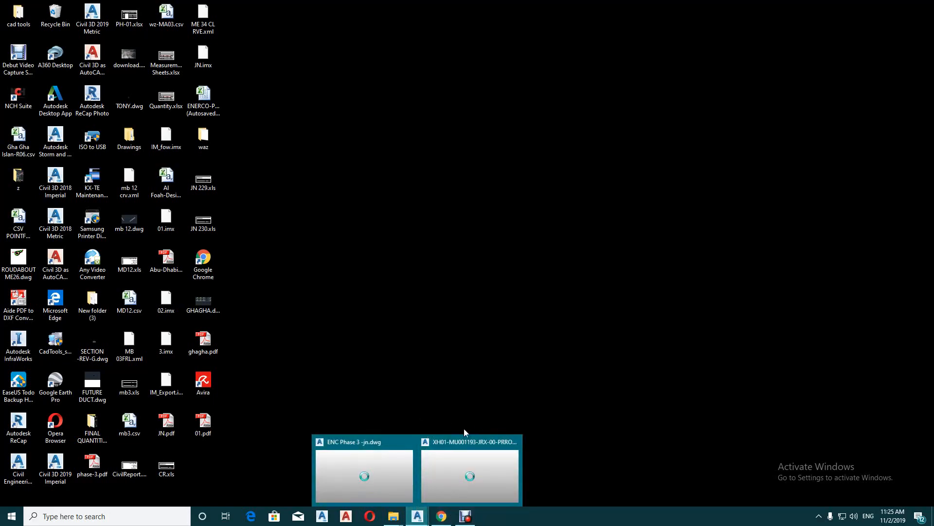
pyautogui.click(360, 443)
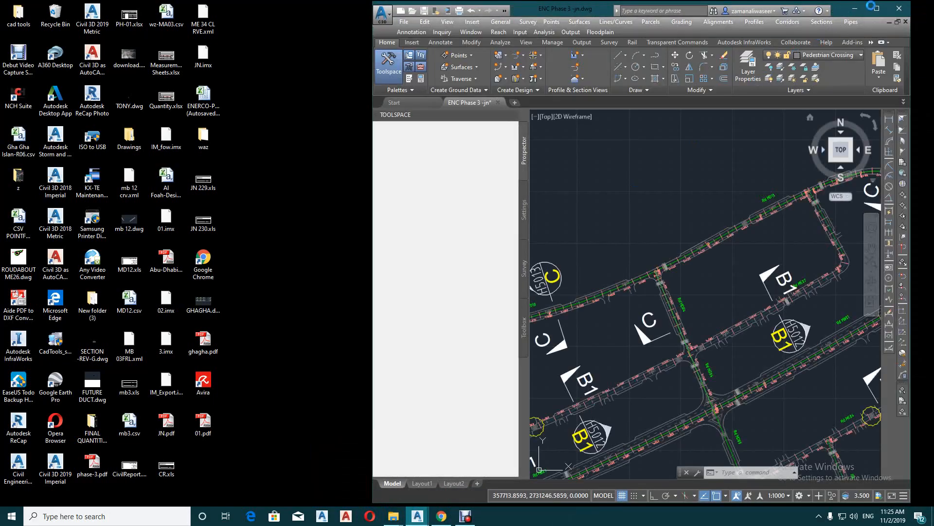
pyautogui.click(875, 7)
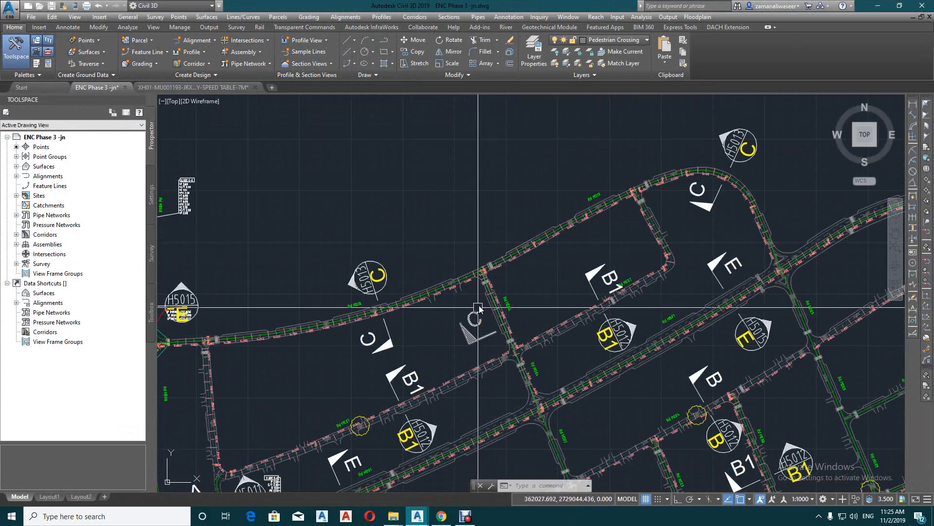
# Examine the junction of Rd MD04 with Rd MD10, including its curb return arc and pedestrian crossings
pyautogui.scroll(6, 478, 307)
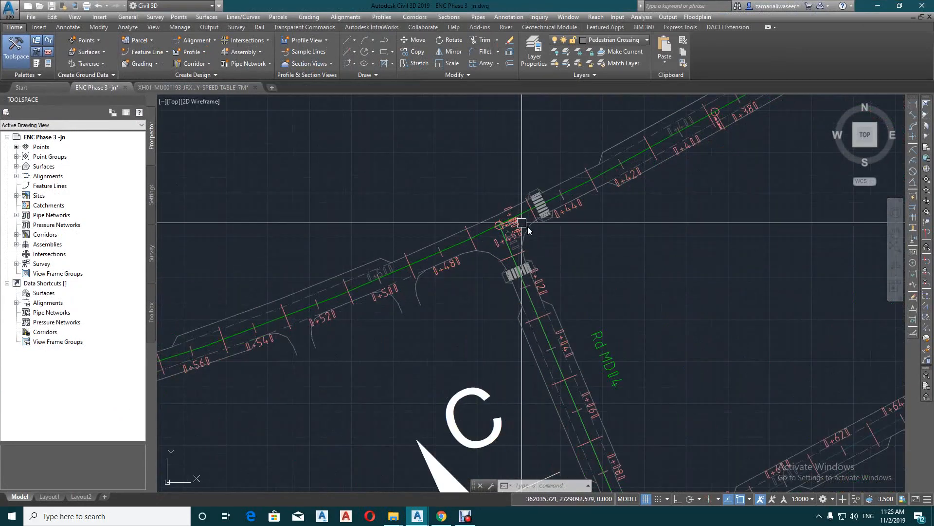
pyautogui.click(487, 249)
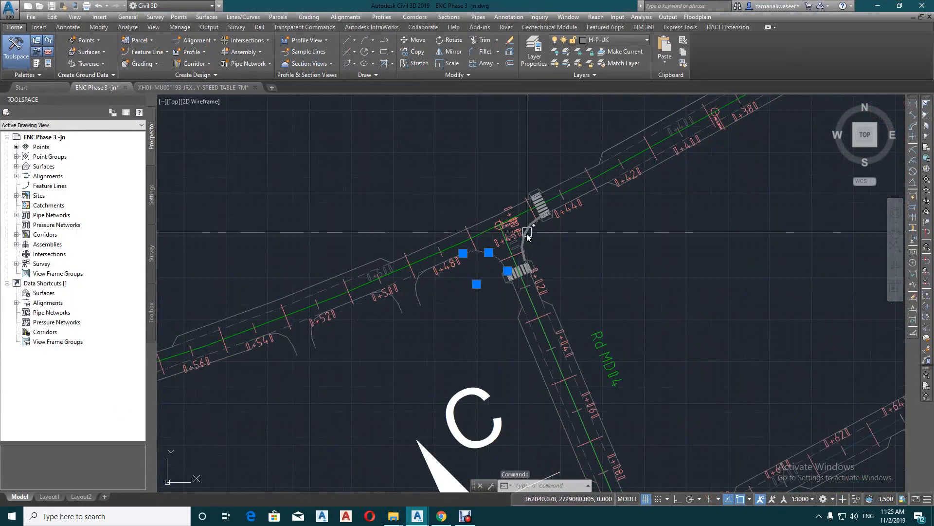
pyautogui.press('Escape')
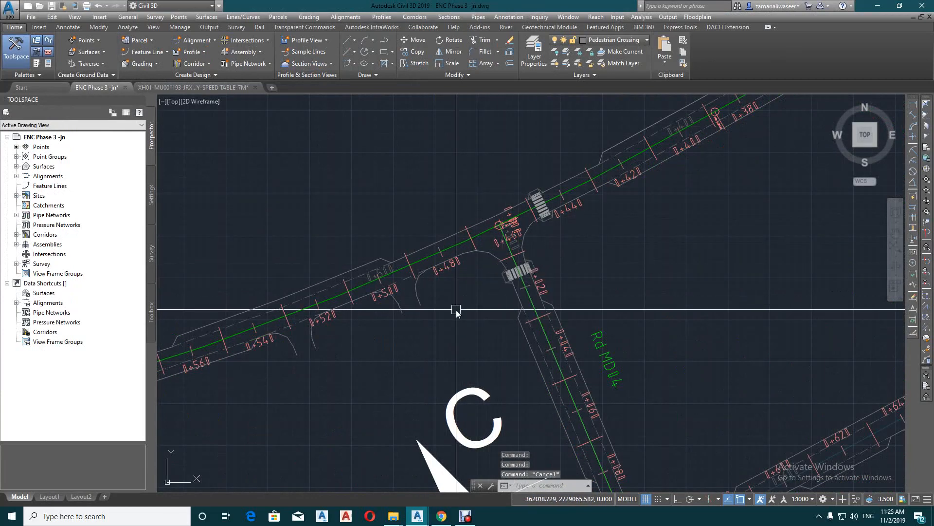
pyautogui.scroll(-8, 456, 309)
pyautogui.moveTo(486, 216); pyautogui.dragTo(482, 251, button='middle')
pyautogui.scroll(4, 453, 308)
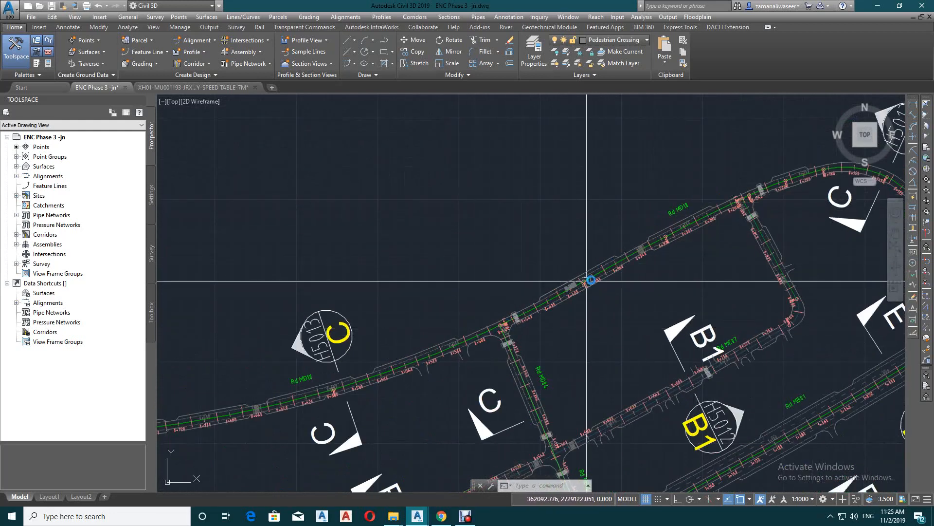
pyautogui.scroll(2, 632, 262)
pyautogui.scroll(3, 611, 219)
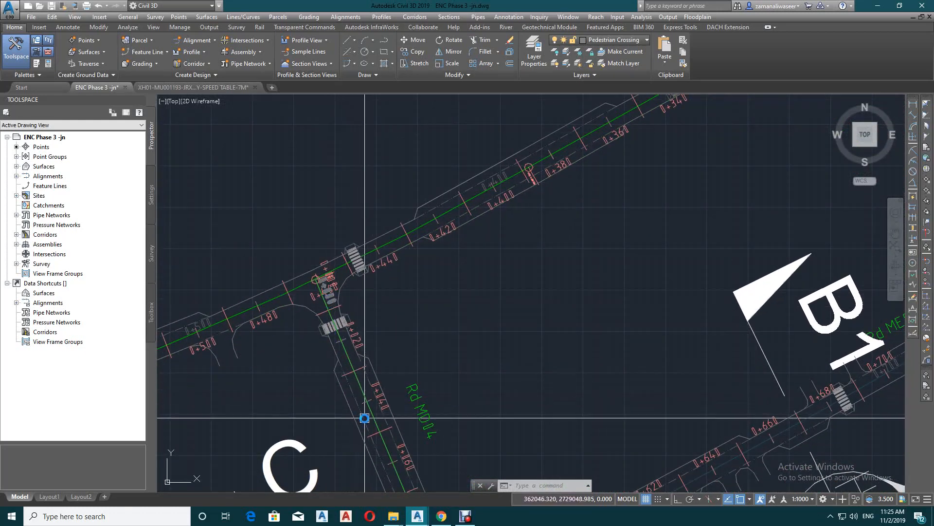
pyautogui.scroll(-2, 564, 325)
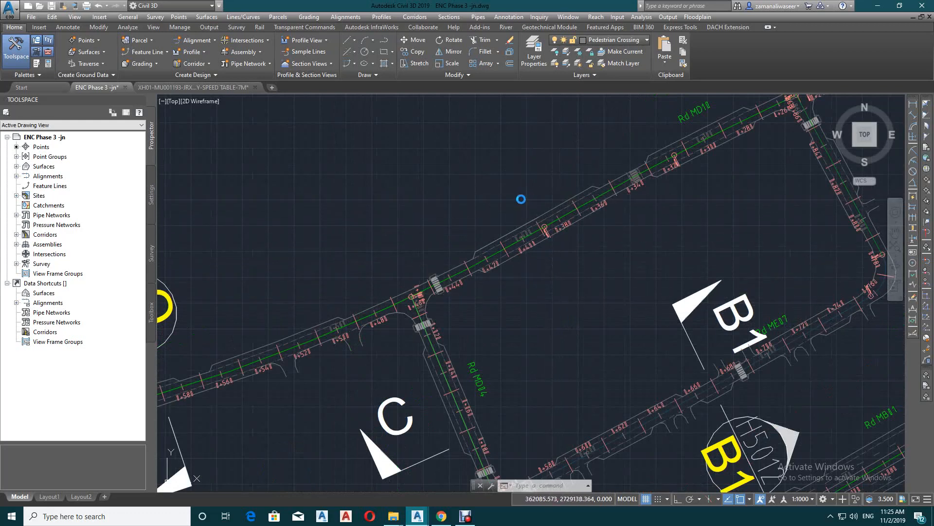
pyautogui.moveTo(438, 271); pyautogui.dragTo(538, 265, button='middle')
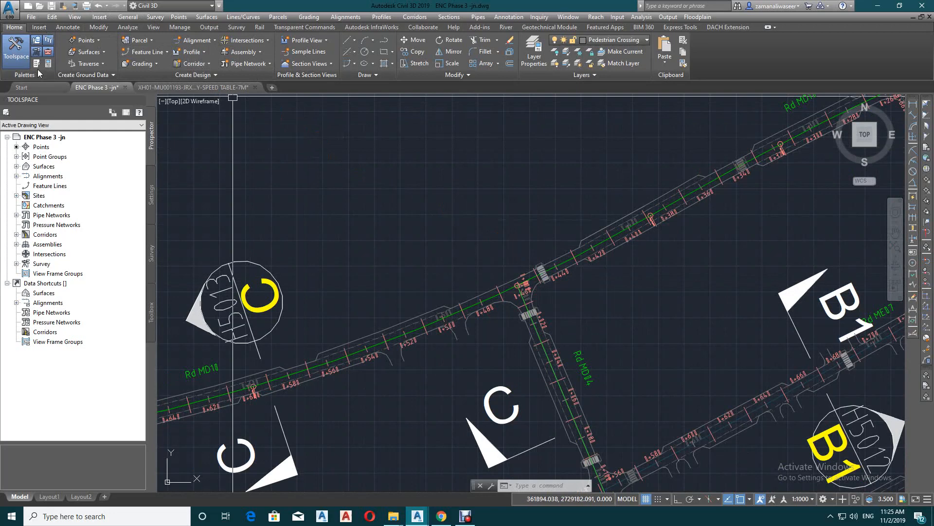
# Create an assembly named ls of type Other and place its baseline in empty space above the roads
pyautogui.click(440, 18)
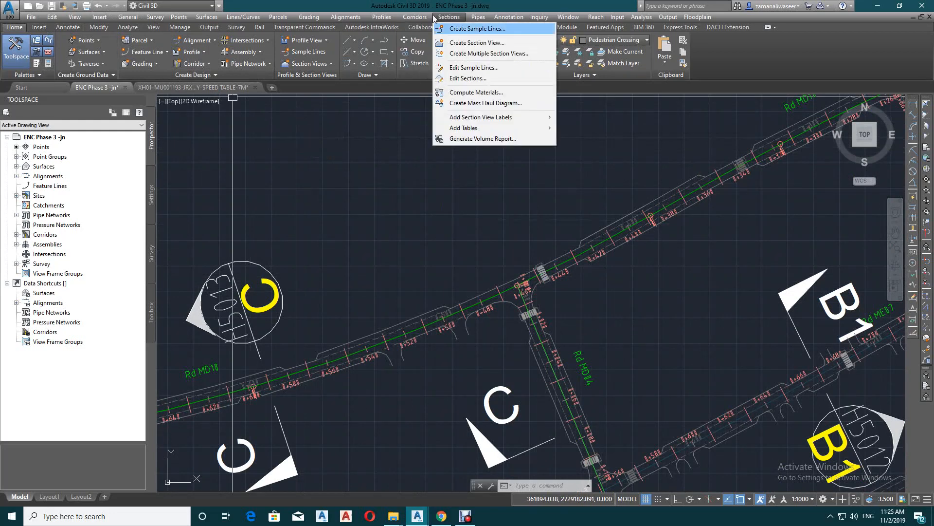
pyautogui.click(422, 29)
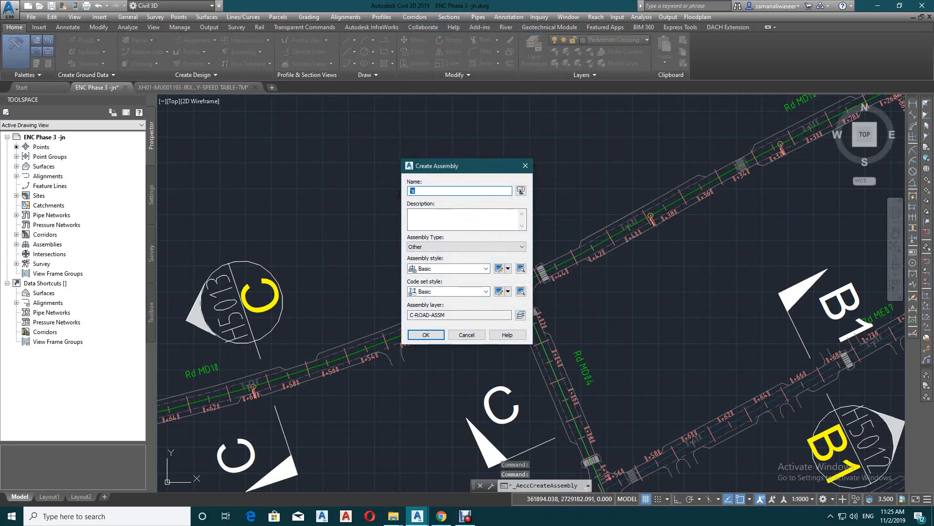
pyautogui.write('l')
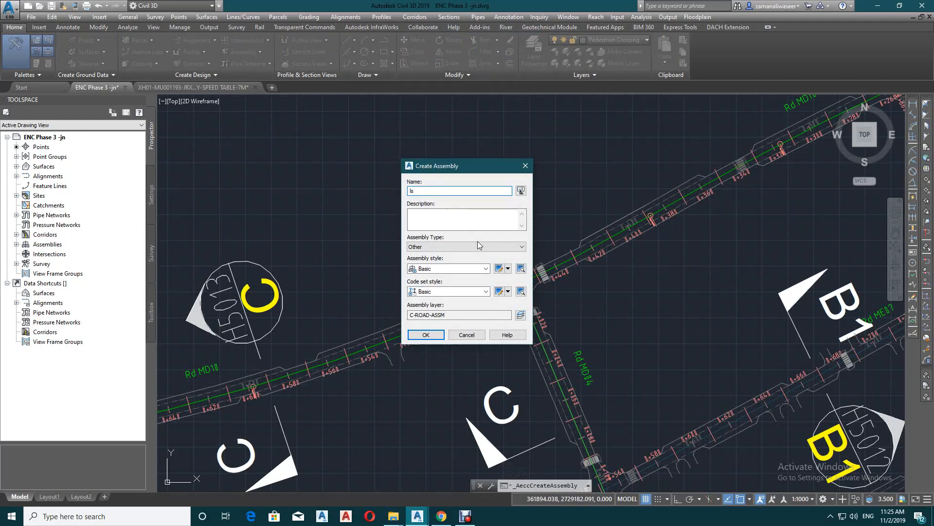
pyautogui.click(426, 335)
pyautogui.scroll(-2, 433, 175)
pyautogui.click(433, 175)
pyautogui.press('Escape')
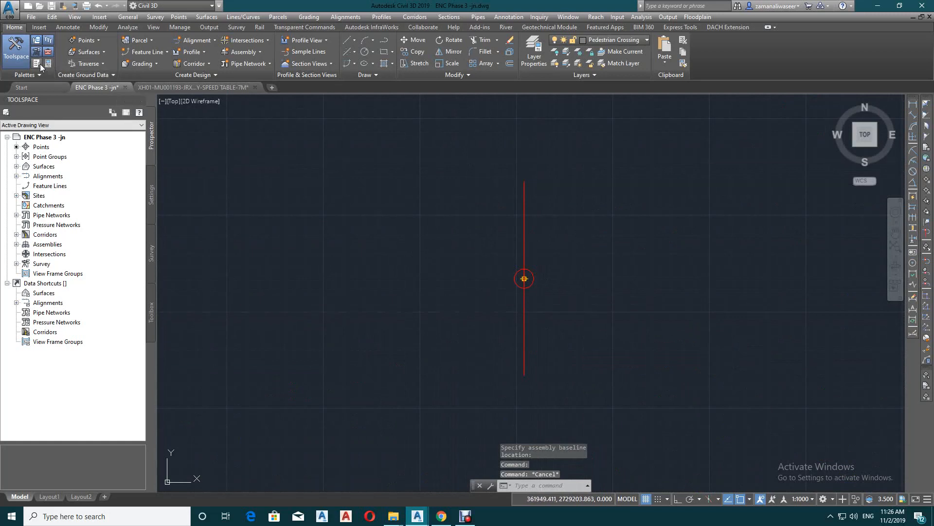
# Start the LaneSuperelevationAOR subassembly from the metric lanes and try to set its width to 10
pyautogui.hotkey('ctrl', '3')
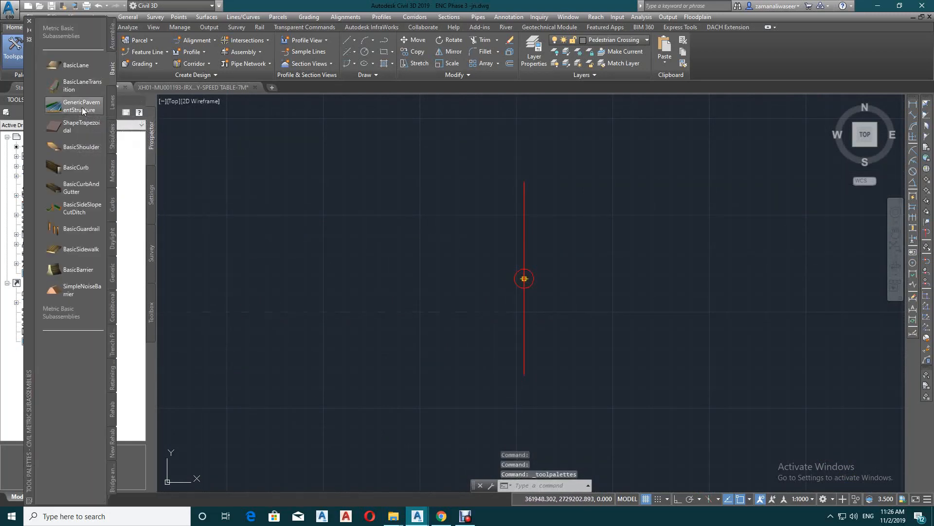
pyautogui.click(112, 102)
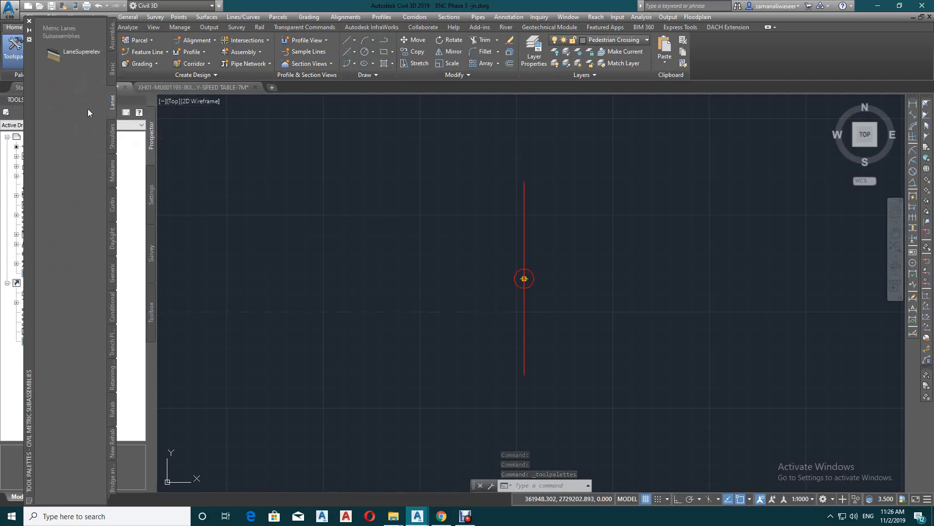
pyautogui.click(79, 57)
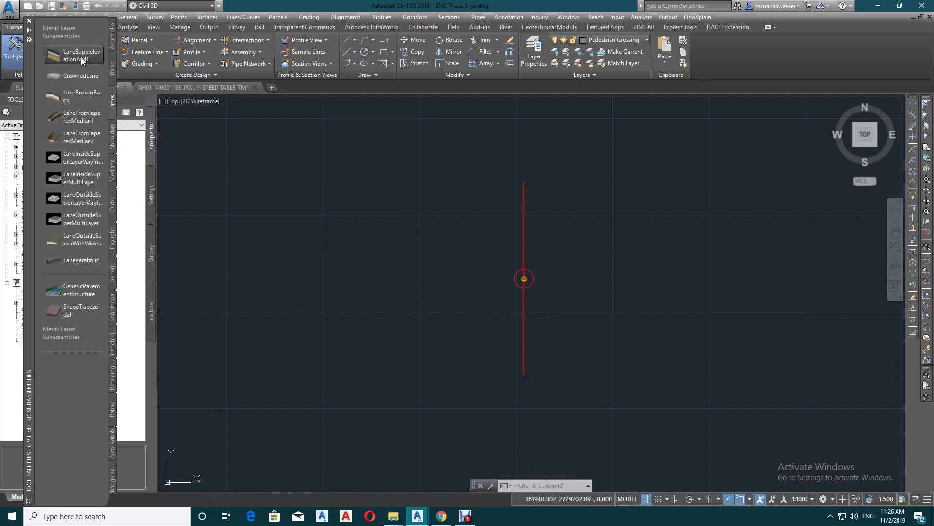
pyautogui.scroll(2, 555, 280)
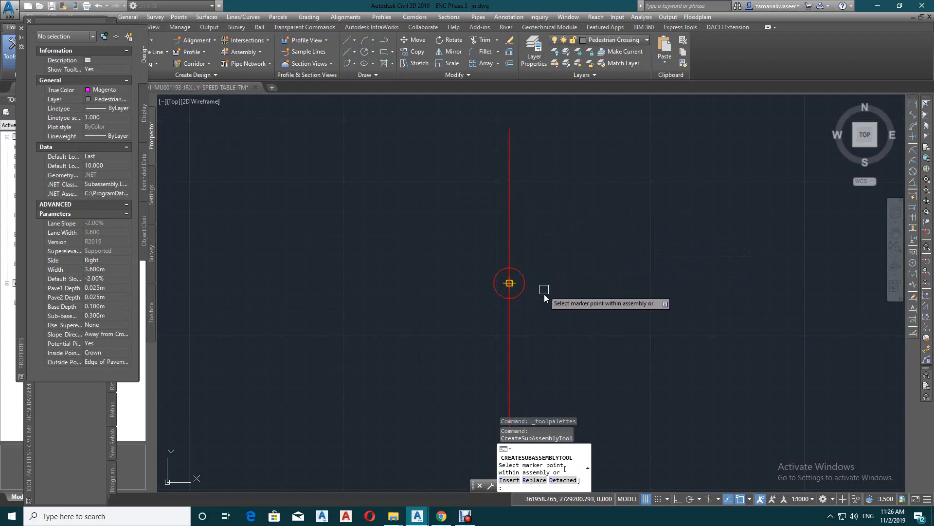
pyautogui.click(102, 287)
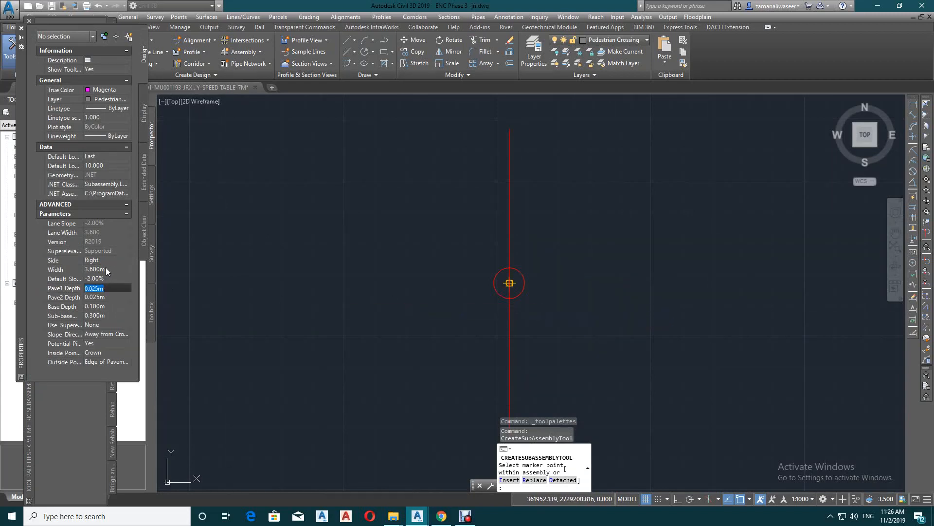
pyautogui.click(106, 267)
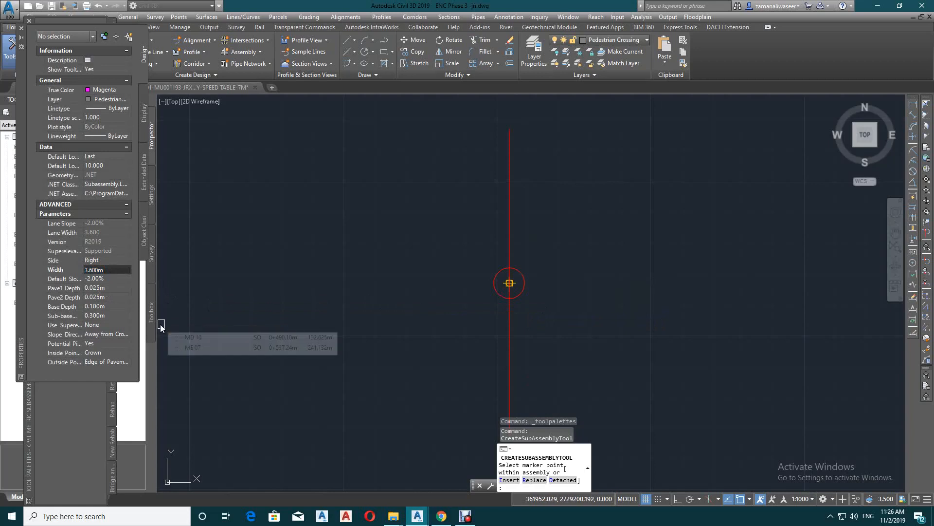
pyautogui.write('10')
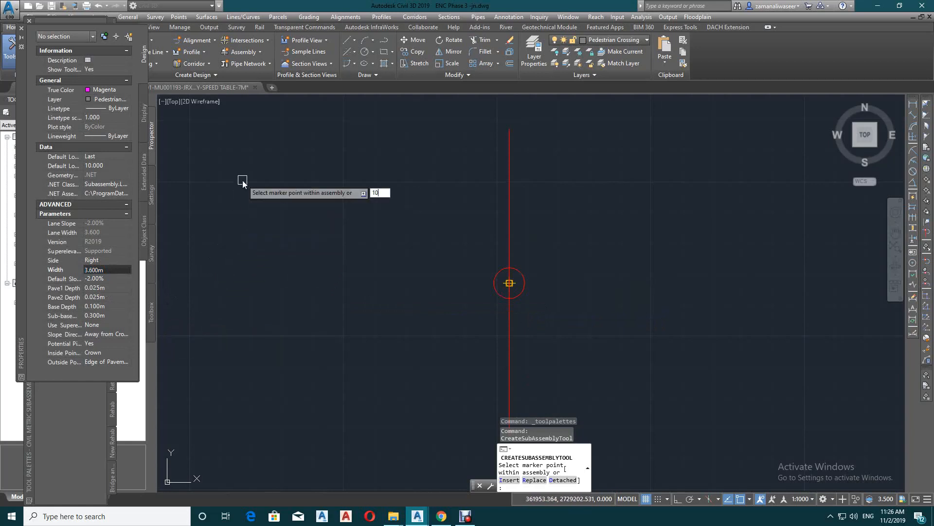
pyautogui.click(102, 279)
# Set the Pave1, Pave2, base and sub-base depths to 0 and attach the right-side lane to the assembly marker
pyautogui.click(105, 287)
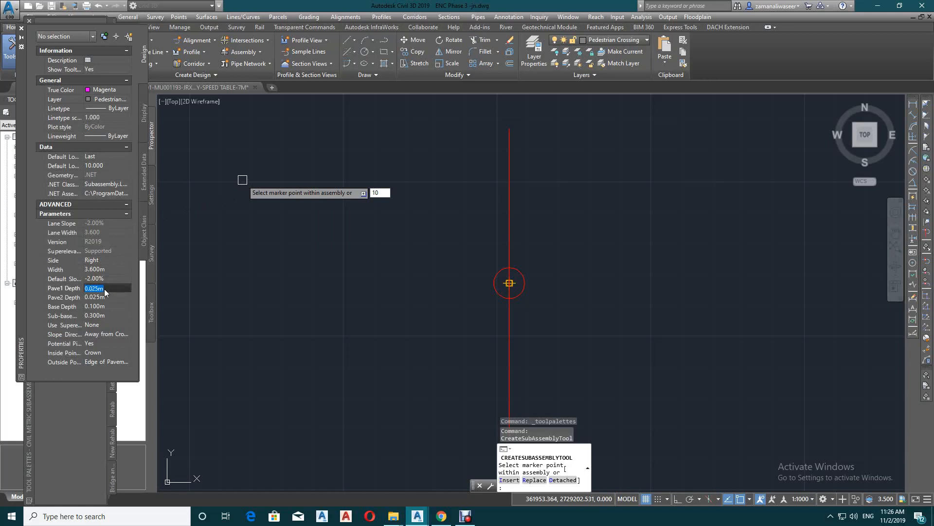
pyautogui.write('0')
pyautogui.click(105, 298)
pyautogui.write('0')
pyautogui.click(103, 307)
pyautogui.click(101, 317)
pyautogui.write('0')
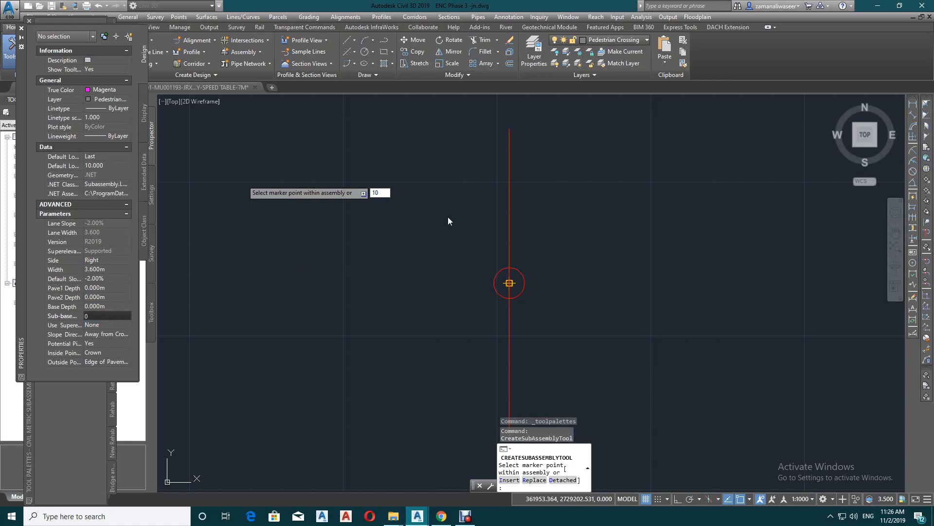
pyautogui.click(516, 250)
pyautogui.click(511, 282)
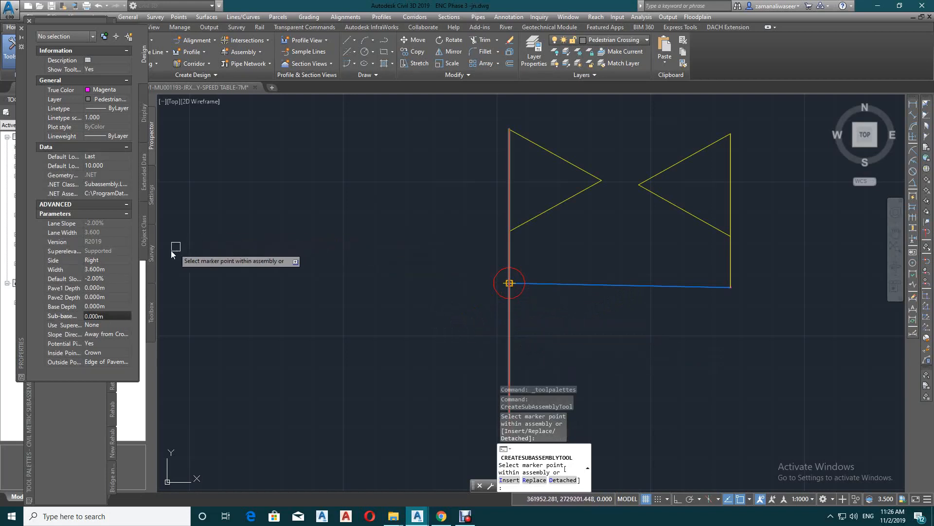
# Attach a left-side lane to the assembly marker with a default slope of 2.00% and end the subassembly command
pyautogui.click(112, 259)
pyautogui.click(114, 277)
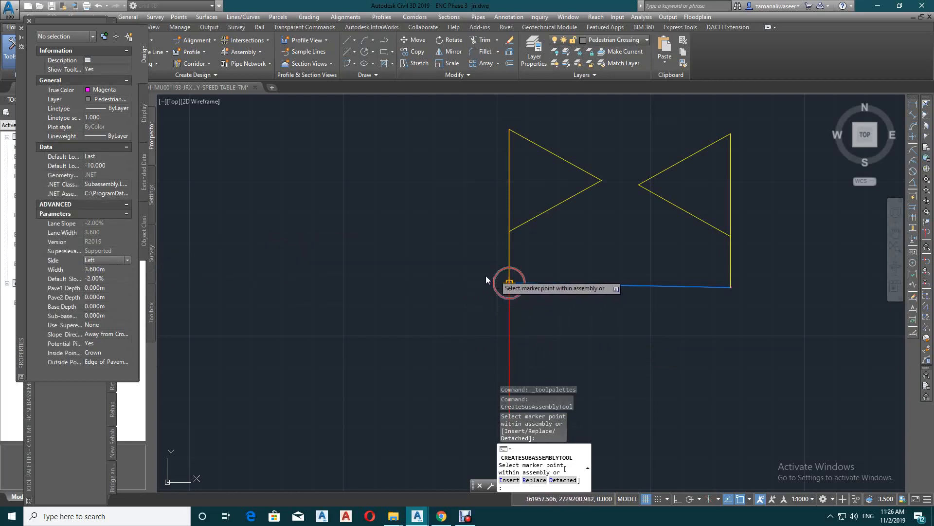
pyautogui.click(100, 278)
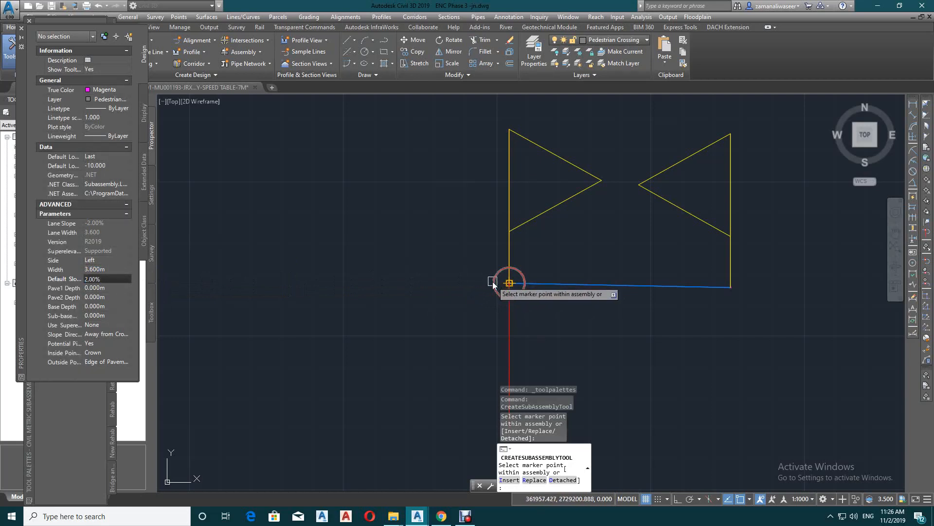
pyautogui.click(508, 282)
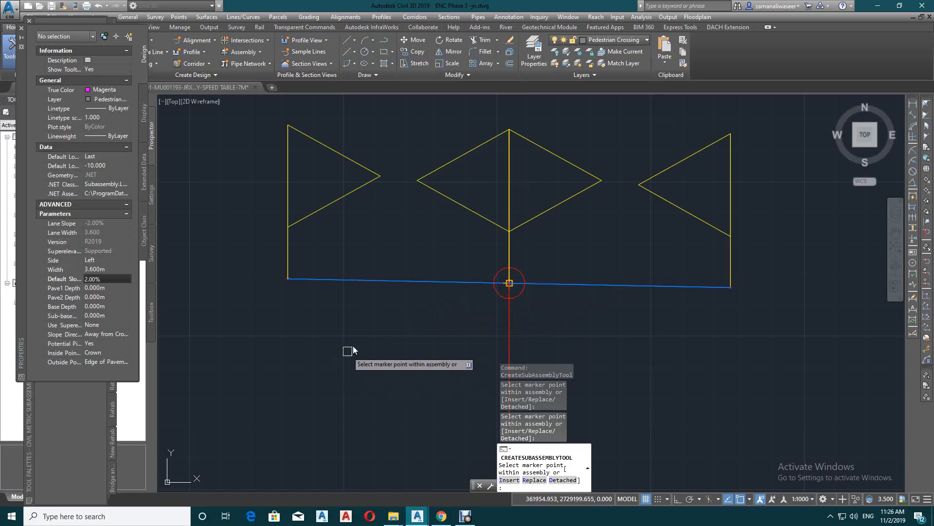
pyautogui.rightClick(602, 254)
pyautogui.click(614, 261)
# Start a corridor from the MD 10 alignment and name it Md 10
pyautogui.scroll(-10, 598, 292)
pyautogui.scroll(-4, 599, 243)
pyautogui.scroll(8, 632, 273)
pyautogui.scroll(3, 584, 234)
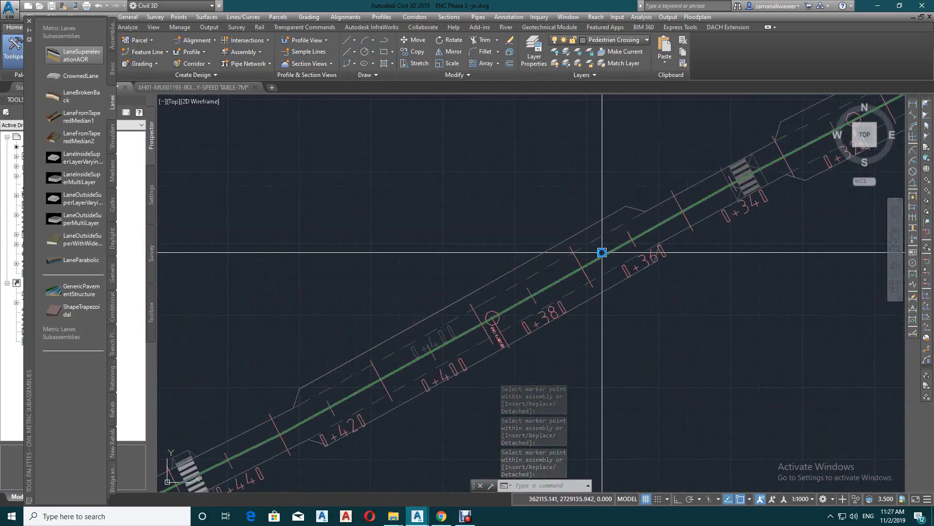
pyautogui.click(519, 288)
pyautogui.scroll(-5, 592, 265)
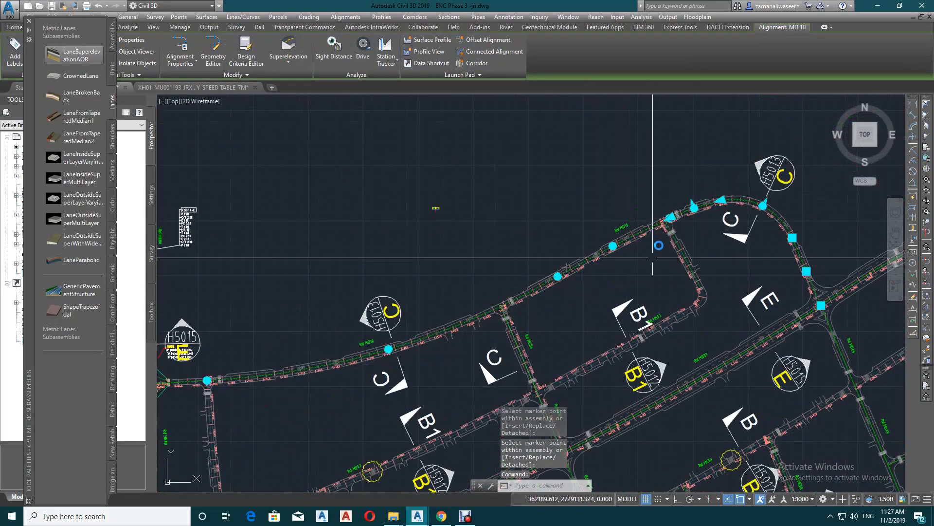
pyautogui.click(468, 64)
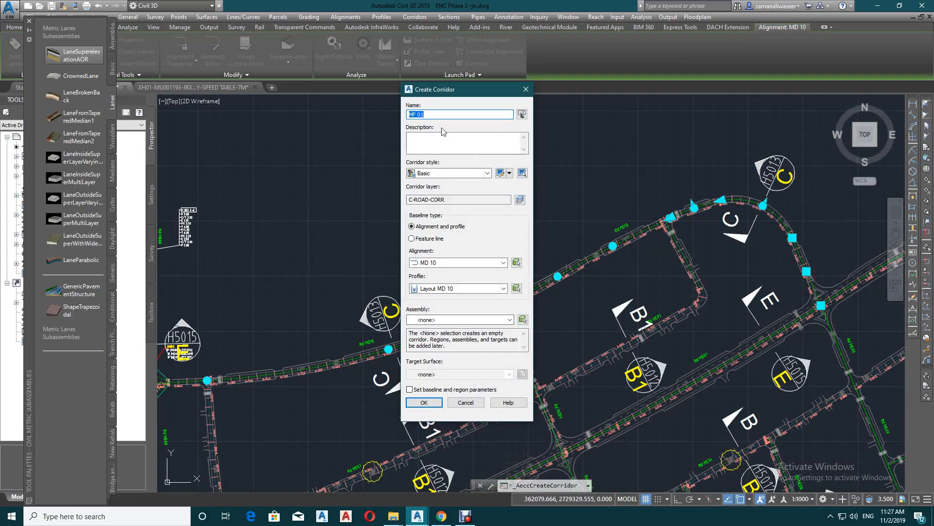
pyautogui.moveTo(425, 114); pyautogui.dragTo(416, 115)
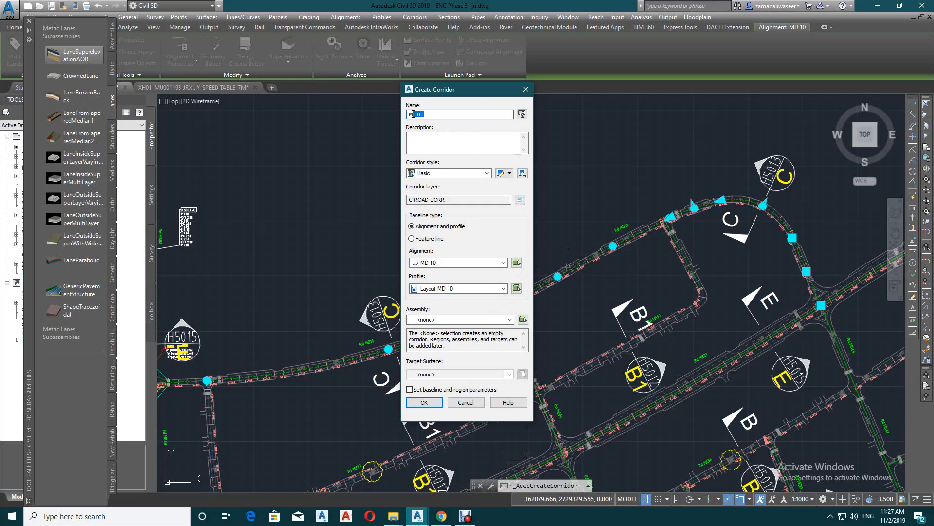
pyautogui.write('D')
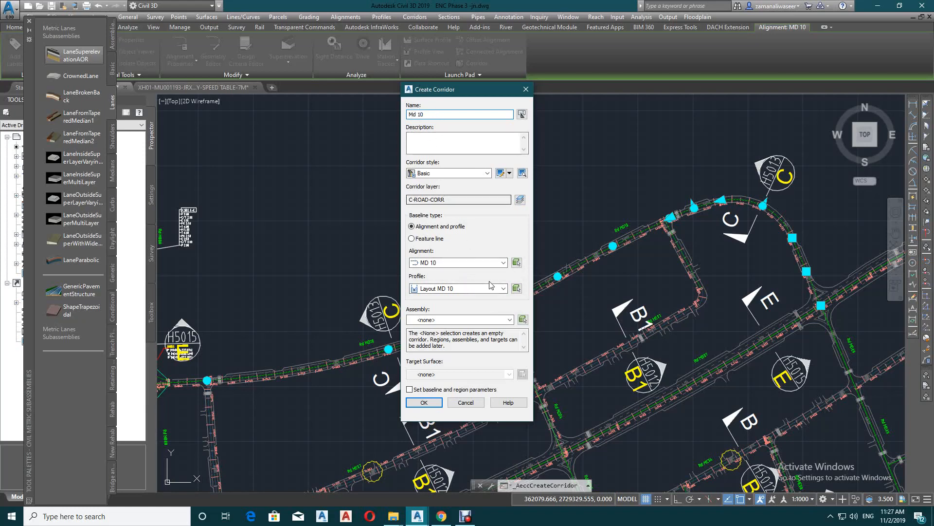
# Assign the ls assembly to the corridor with no target surface and proceed to its baseline and region parameters
pyautogui.click(446, 319)
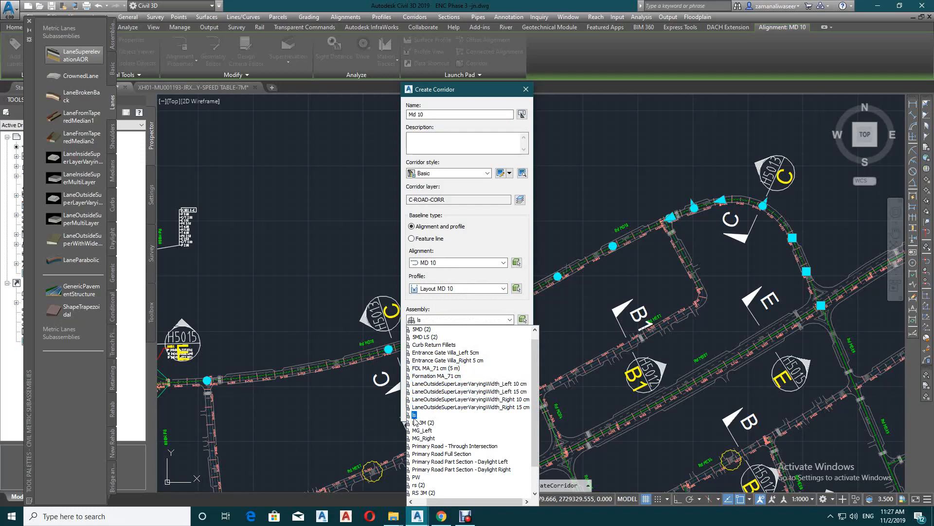
pyautogui.click(414, 415)
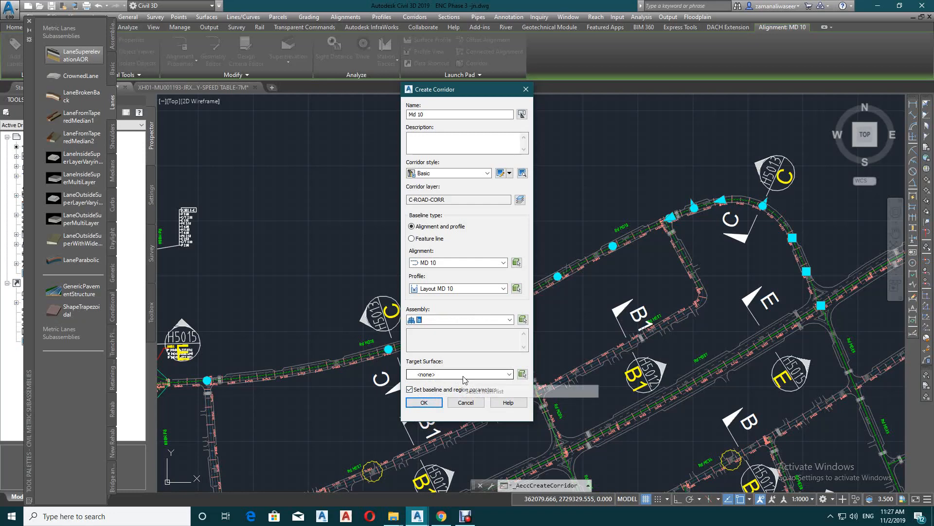
pyautogui.click(432, 404)
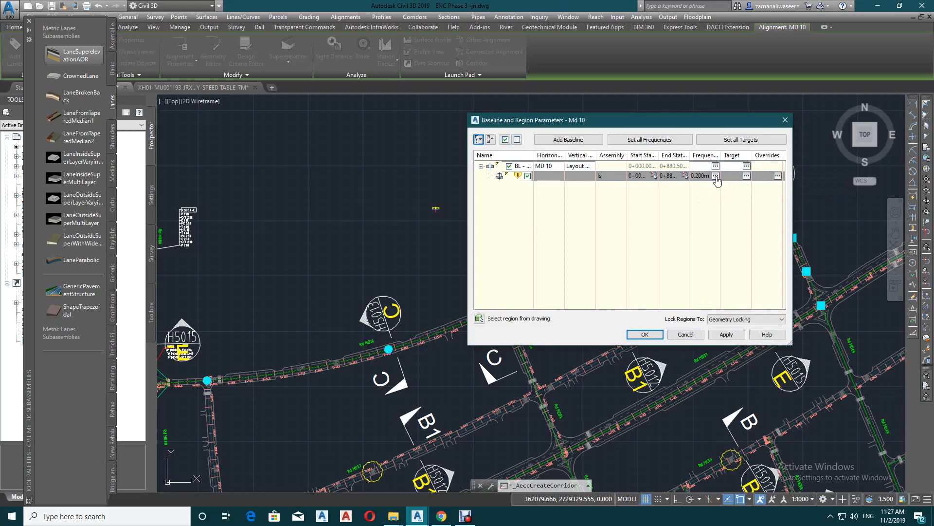
# Accept the 0.200 m assembly frequency for the corridor region and build the Md 10 corridor
pyautogui.click(716, 176)
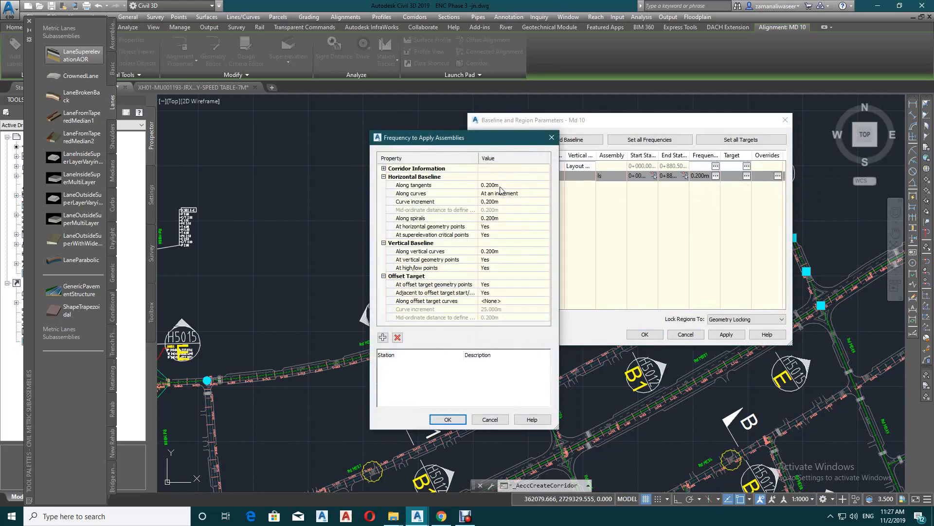
pyautogui.click(442, 421)
pyautogui.click(447, 419)
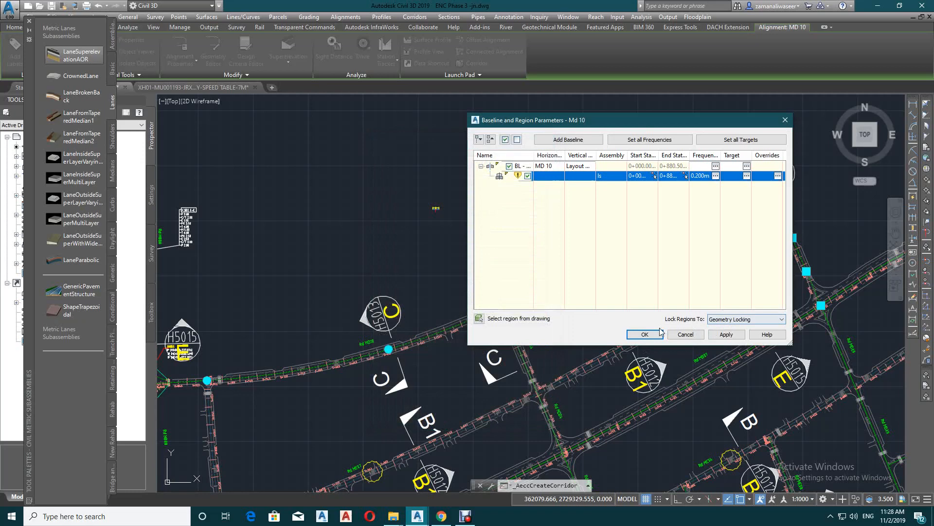
pyautogui.click(660, 331)
pyautogui.click(472, 241)
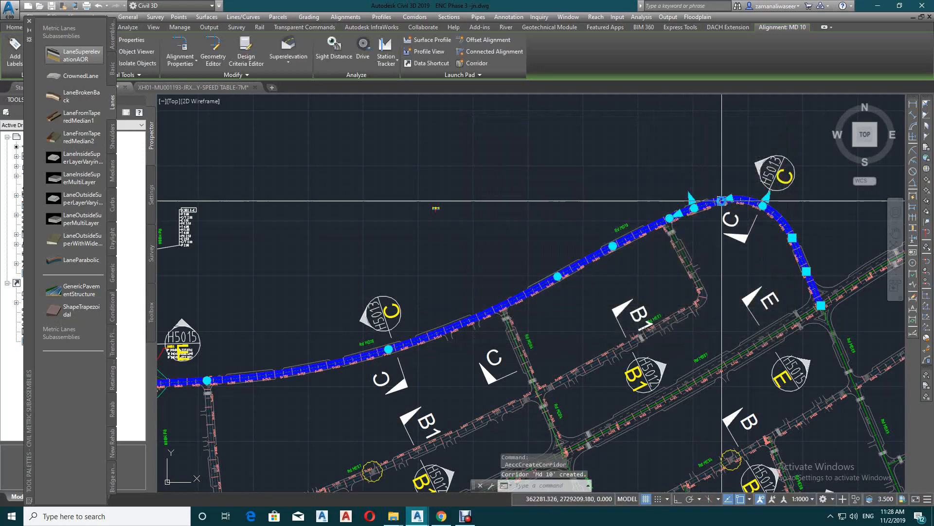
# Examine the corridor along the MD 10 road, including its curve and the section near the start of the alignment
pyautogui.scroll(5, 684, 245)
pyautogui.scroll(5, 684, 245)
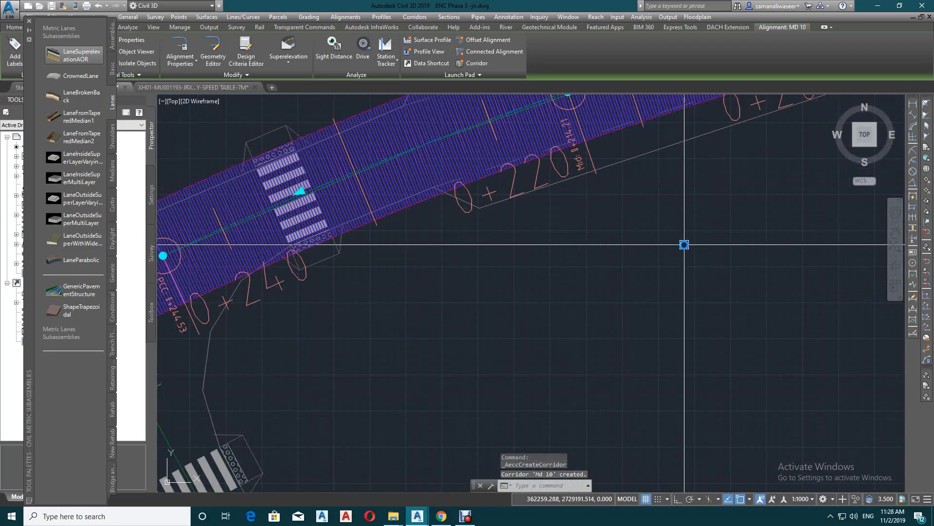
pyautogui.scroll(3, 599, 178)
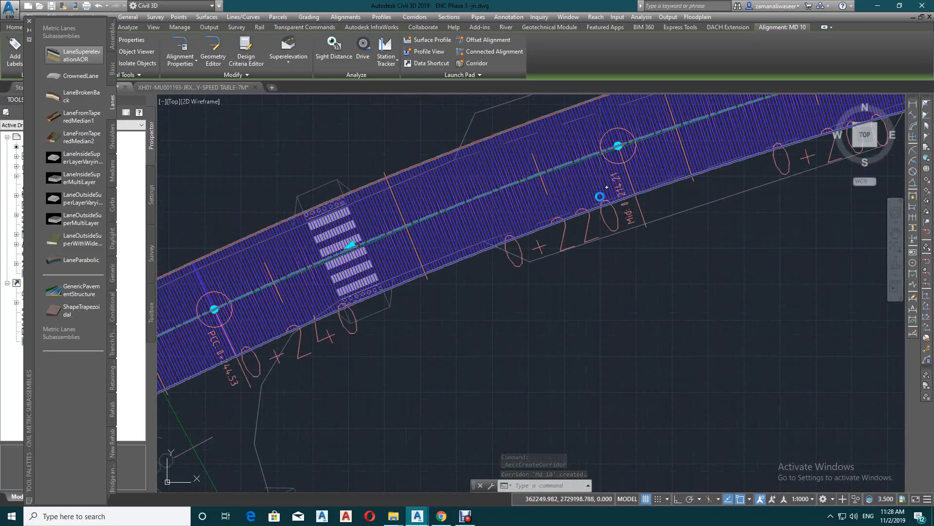
pyautogui.scroll(-5, 601, 201)
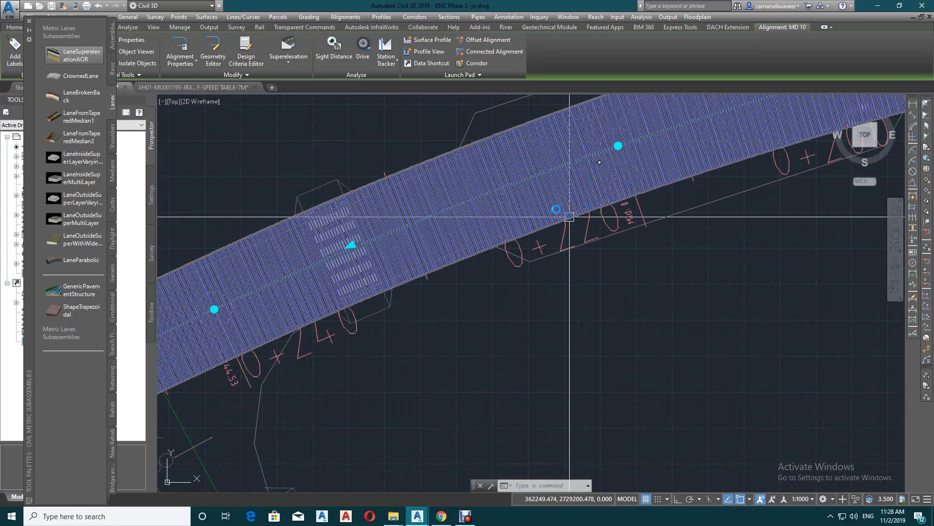
pyautogui.scroll(-3, 588, 220)
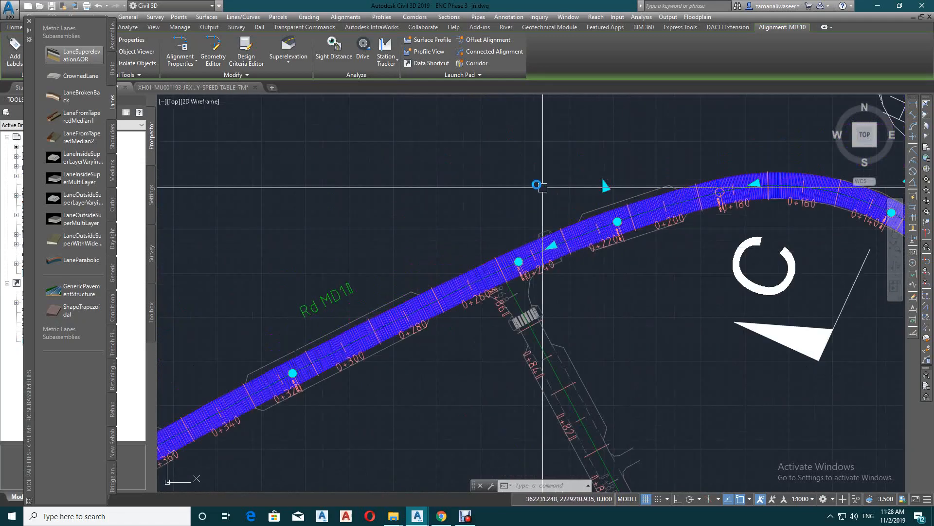
pyautogui.scroll(-5, 552, 185)
pyautogui.scroll(8, 746, 269)
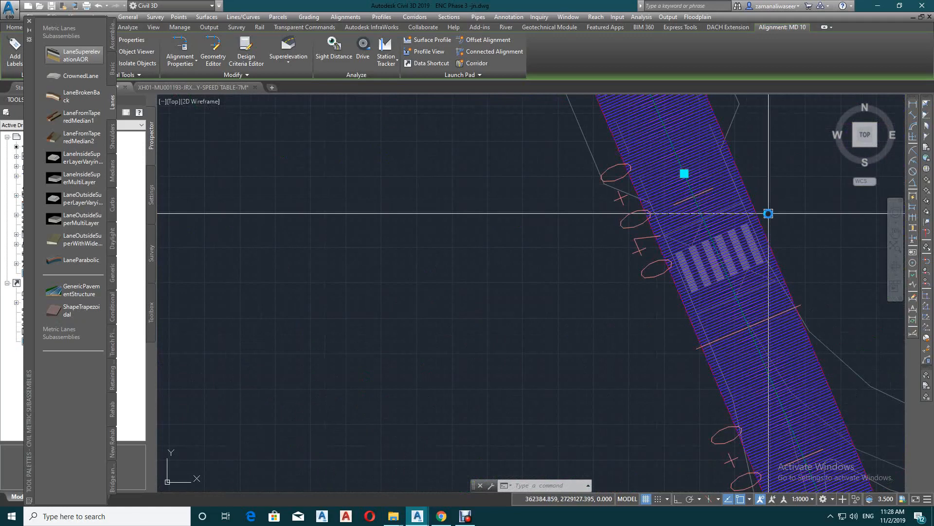
pyautogui.scroll(-4, 672, 241)
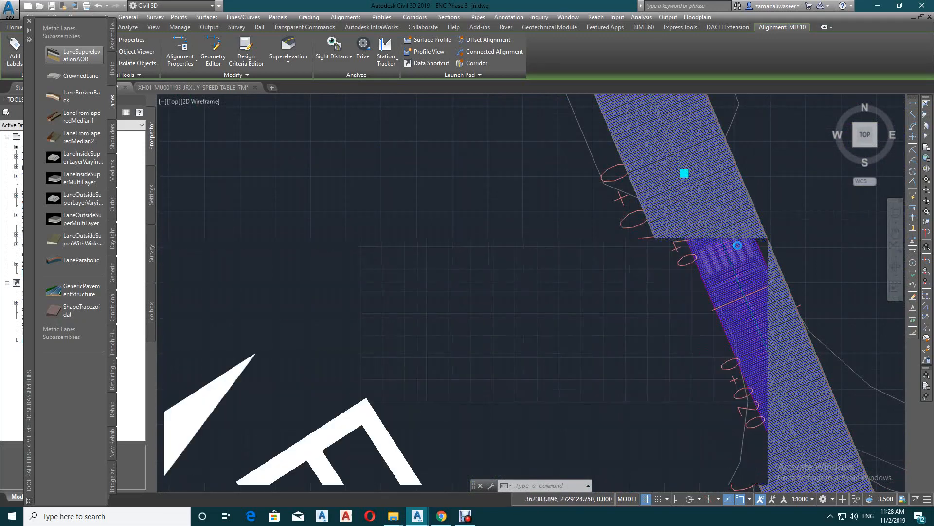
# Create a new corridor surface in the properties of the Md 10 corridor
pyautogui.press('Escape')
pyautogui.click(746, 226)
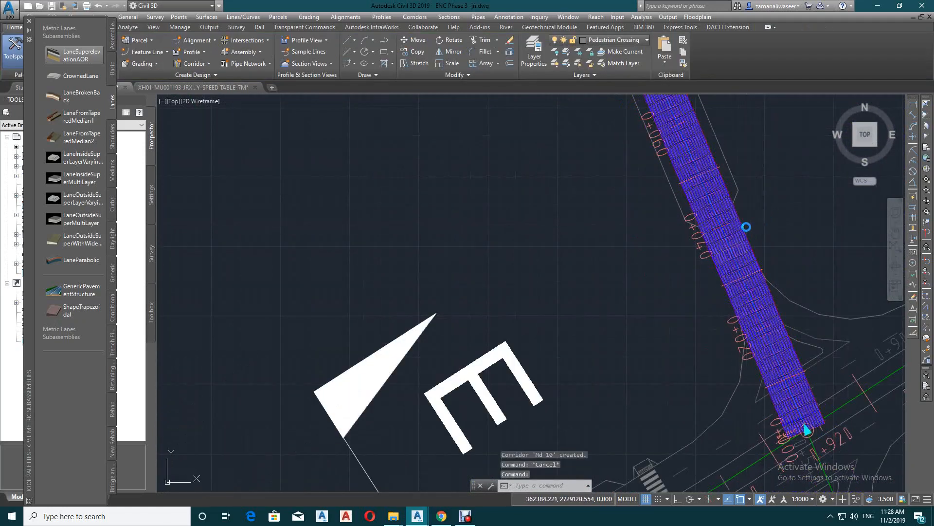
pyautogui.rightClick(737, 203)
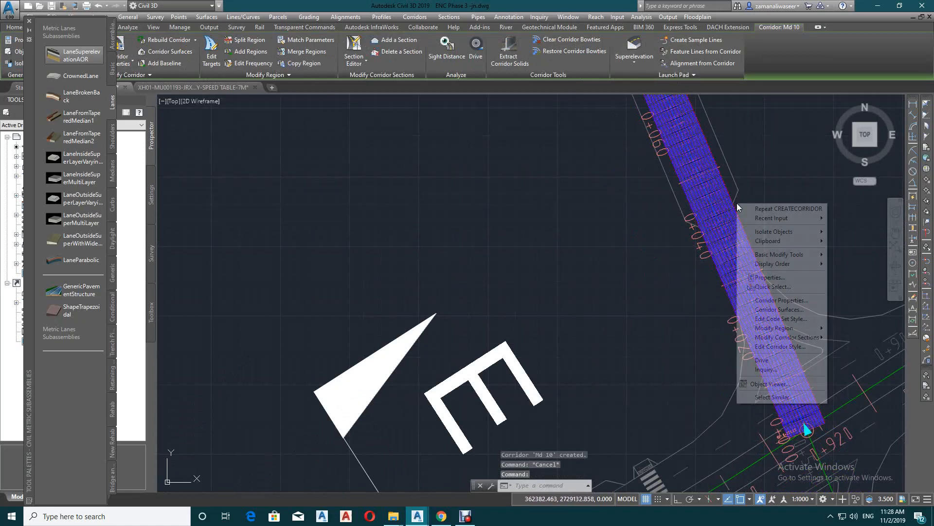
pyautogui.click(782, 300)
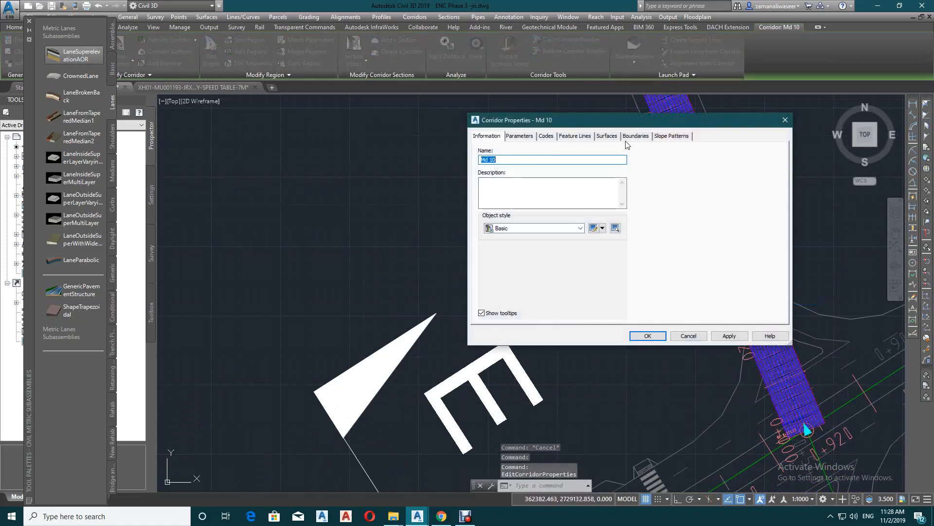
pyautogui.click(607, 136)
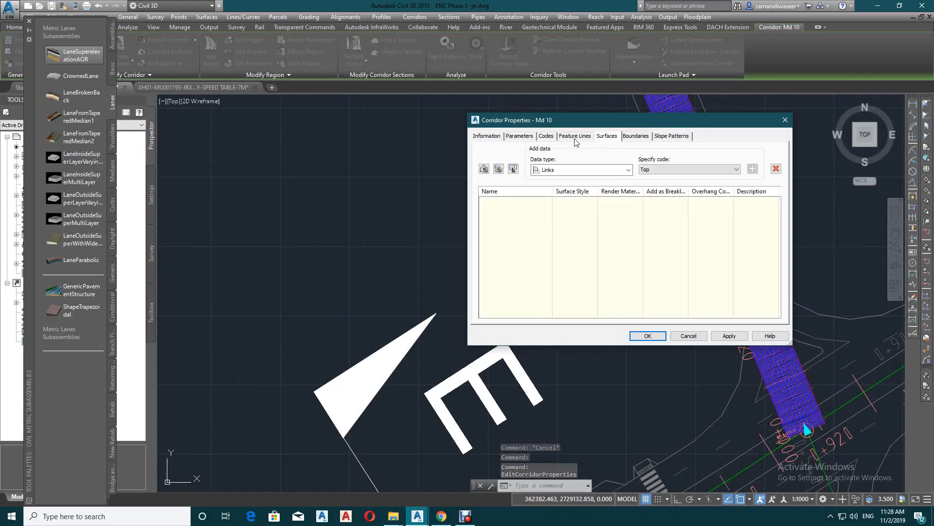
pyautogui.click(483, 169)
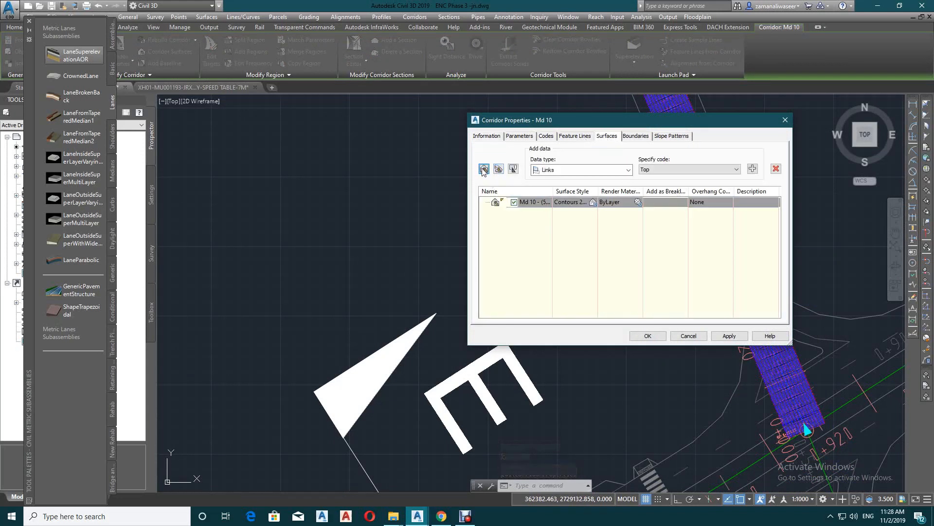
# Set the surface's overhang correction to Top Links and add the Top link code as its data
pyautogui.click(706, 202)
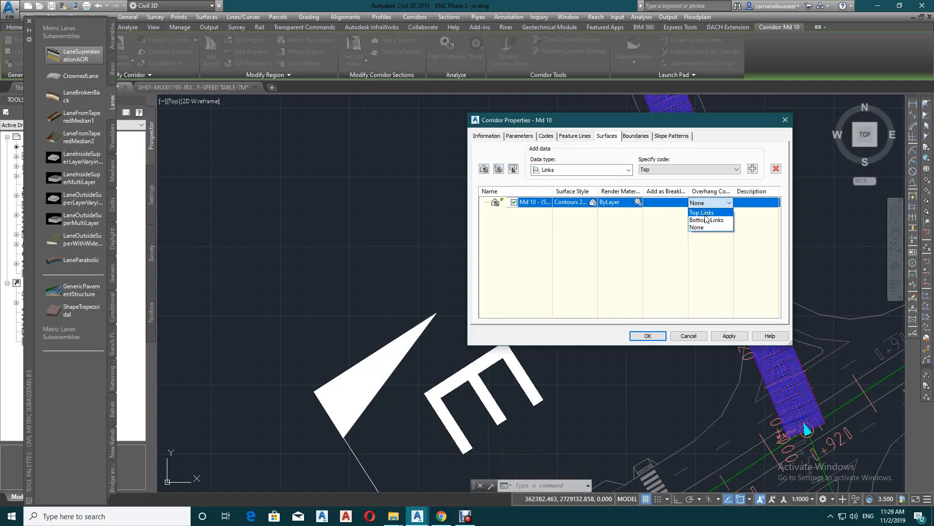
pyautogui.click(703, 212)
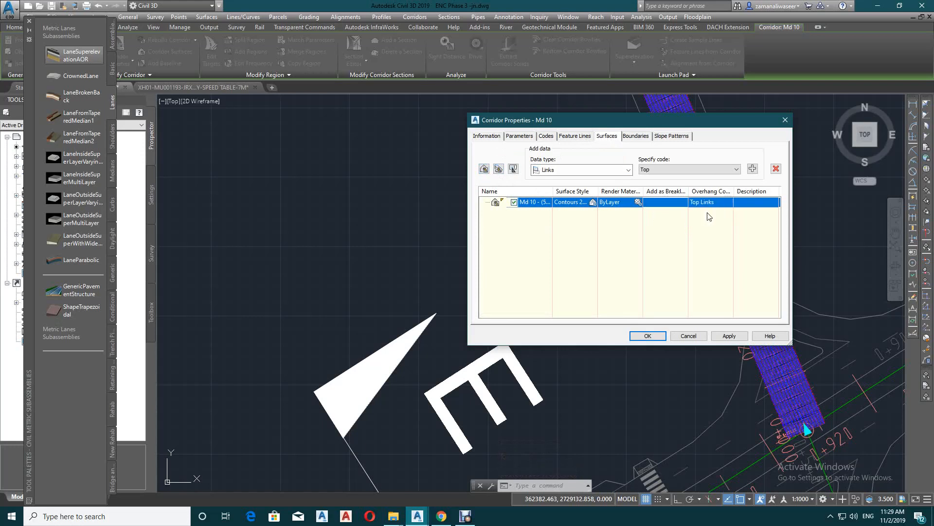
pyautogui.click(752, 168)
# Add the corridor extents as the surface's outer boundary and rebuild the corridor
pyautogui.click(636, 136)
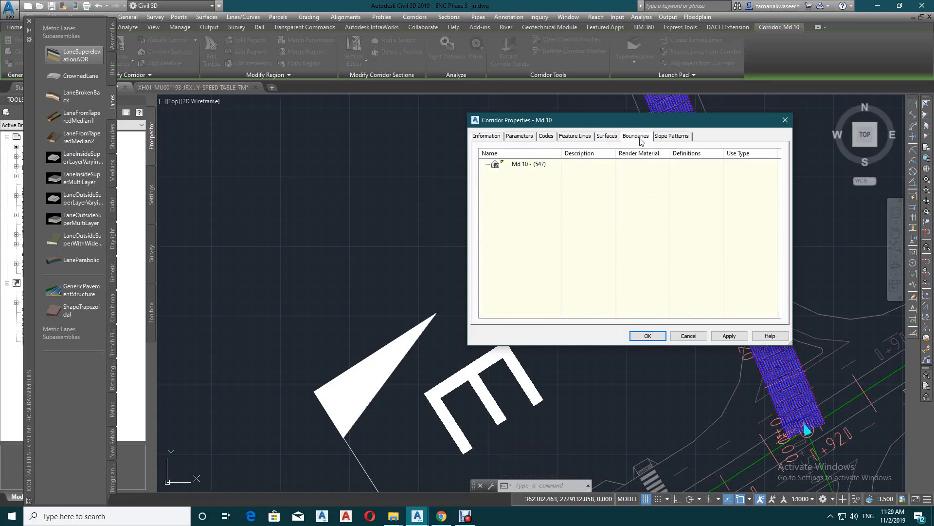
pyautogui.rightClick(523, 164)
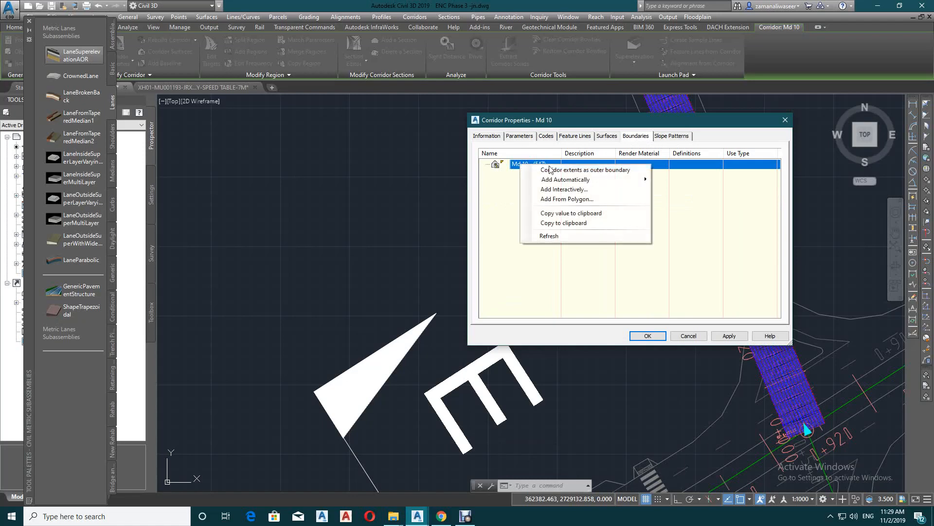
pyautogui.click(579, 170)
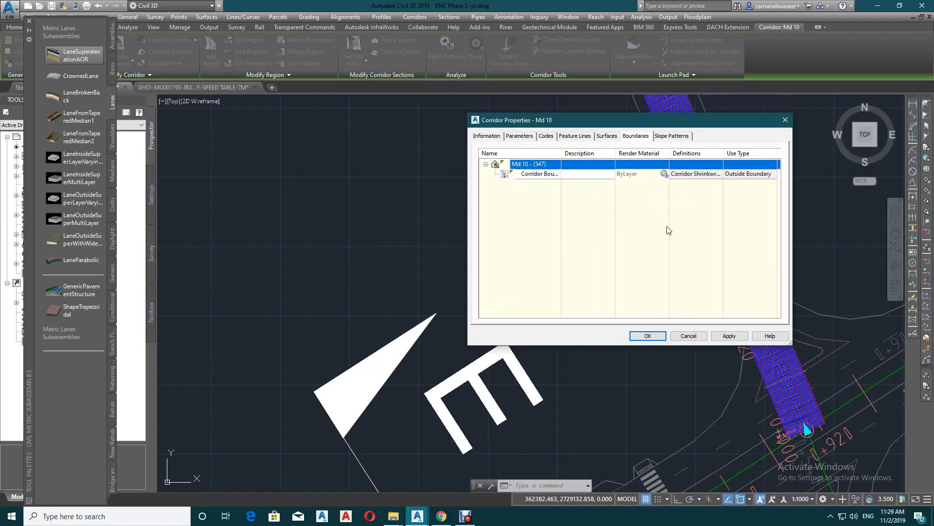
pyautogui.click(648, 336)
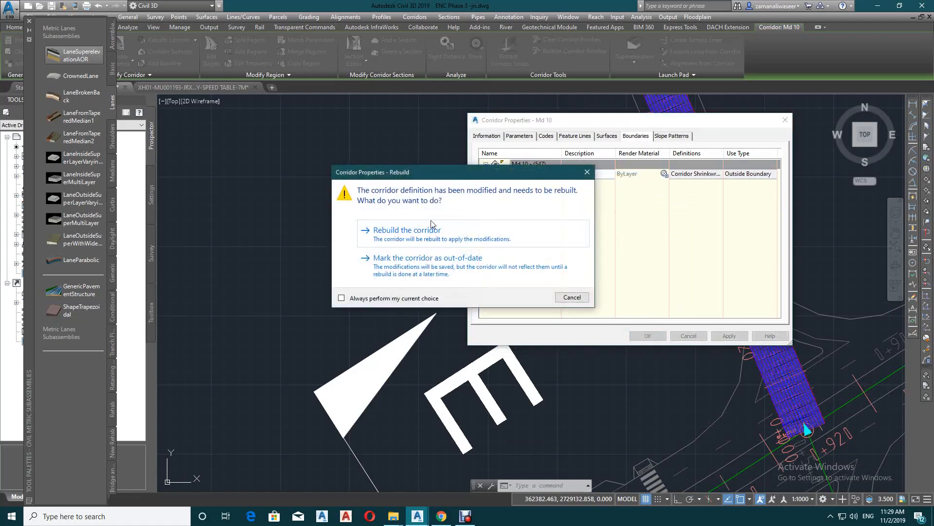
pyautogui.click(430, 232)
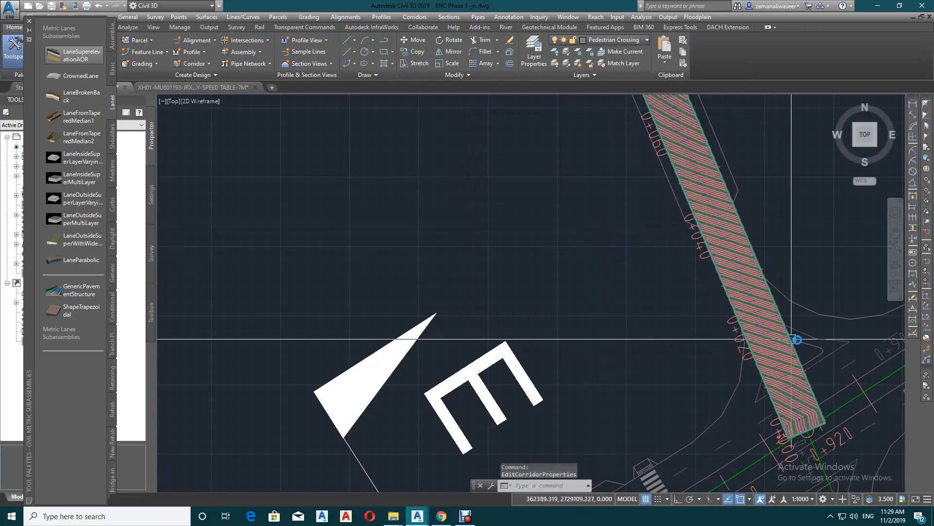
# Examine the new corridor surface and its contours along the MD 10 road
pyautogui.scroll(-8, 794, 334)
pyautogui.scroll(4, 757, 290)
pyautogui.scroll(5, 495, 250)
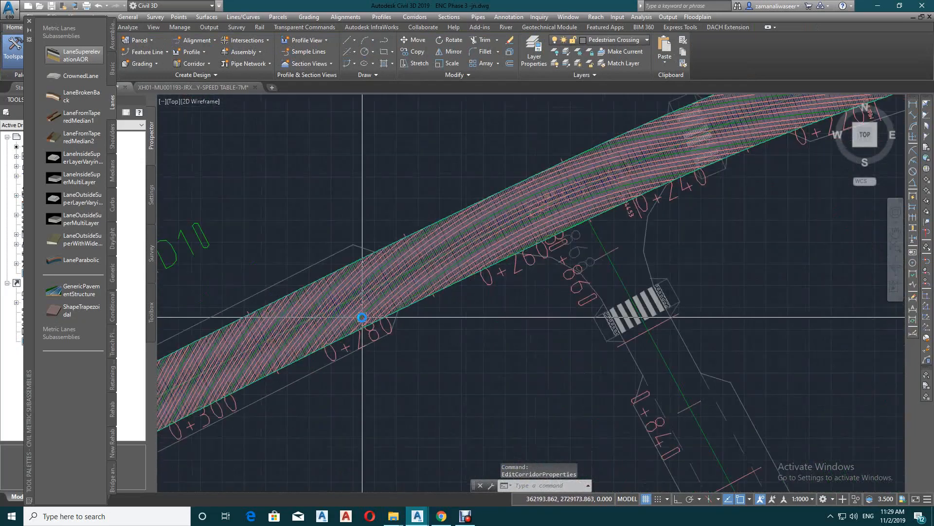
pyautogui.scroll(-3, 626, 223)
pyautogui.press('Escape')
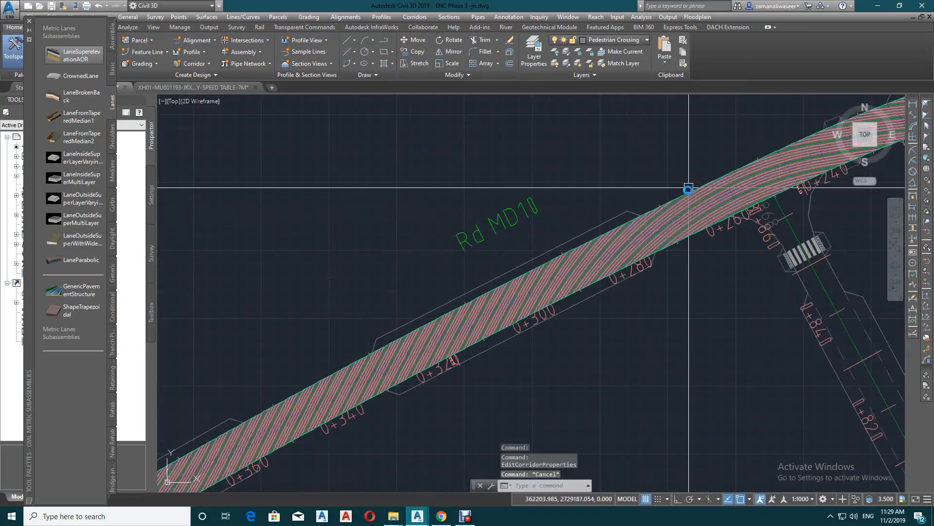
pyautogui.click(692, 190)
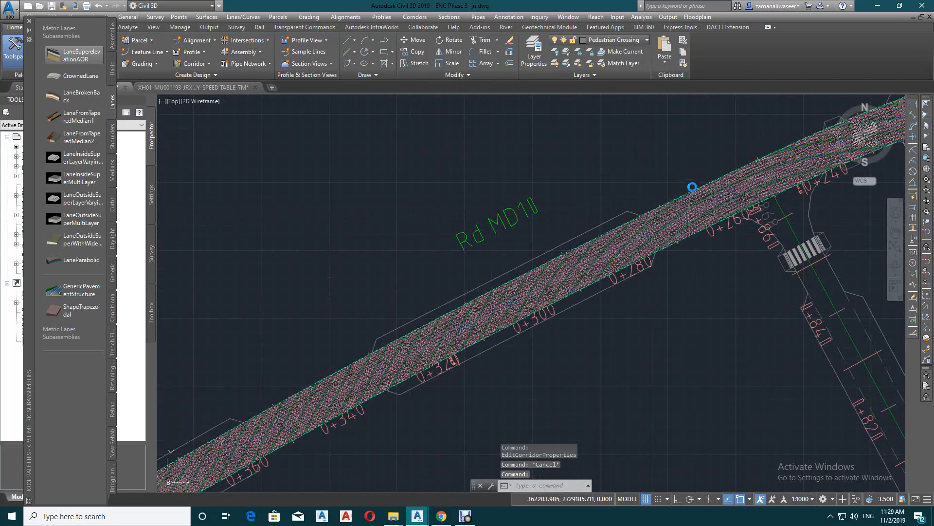
pyautogui.rightClick(697, 187)
pyautogui.press('Escape')
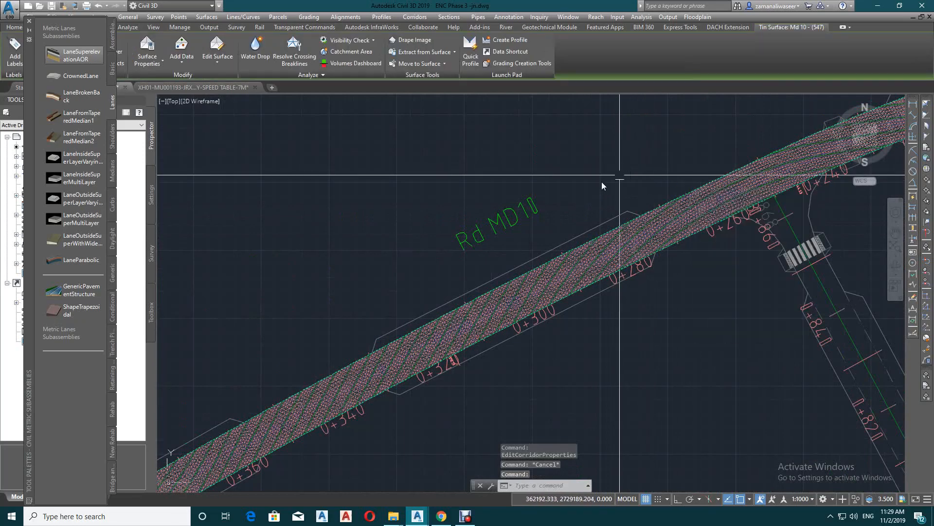
pyautogui.press('Escape')
# Close the subassembly palette and start a LandXML export of the Md 10 corridor surface only
pyautogui.click(29, 21)
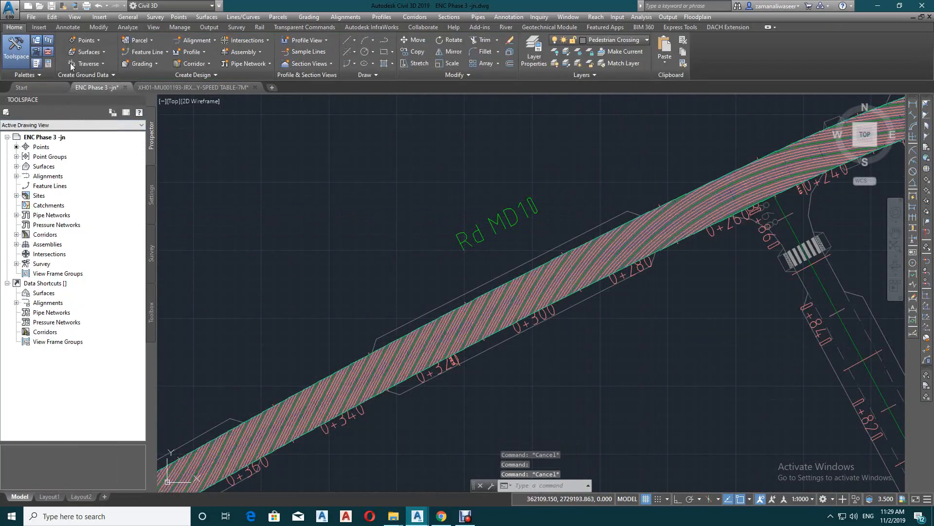
pyautogui.click(17, 167)
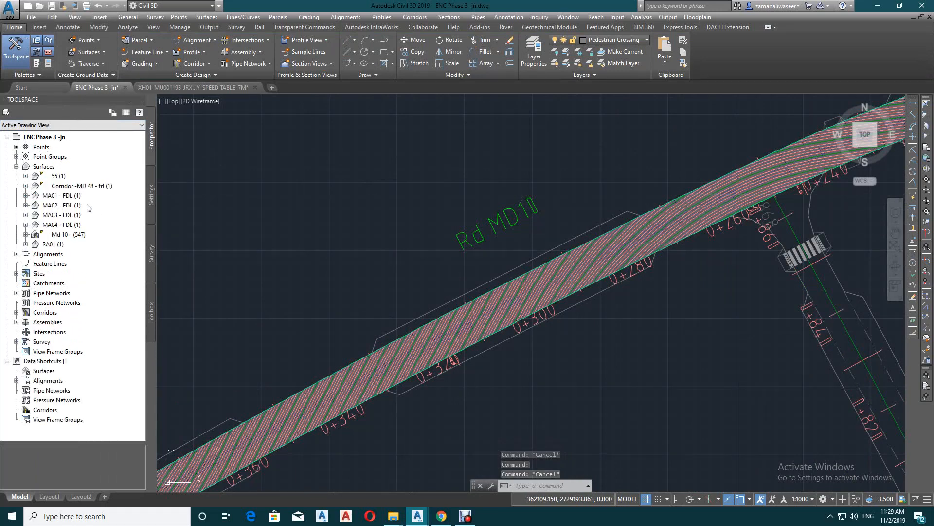
pyautogui.rightClick(81, 234)
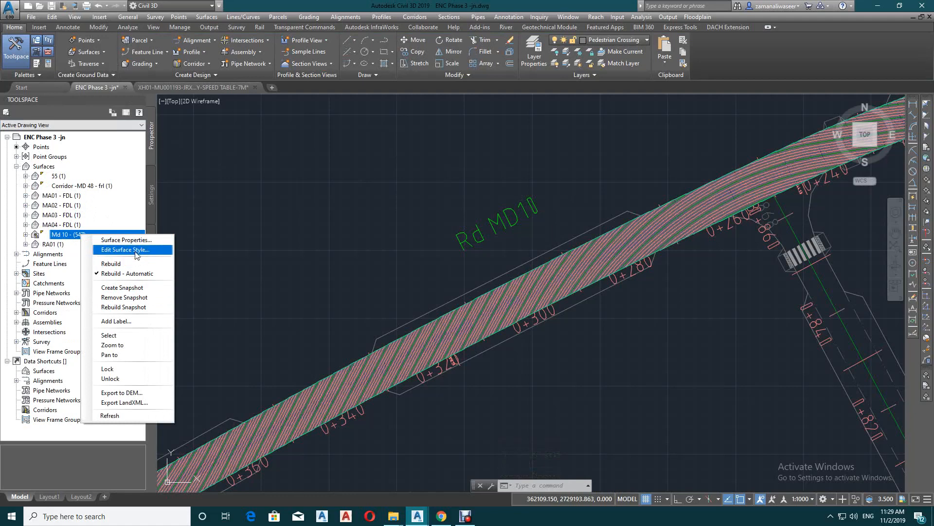
pyautogui.click(141, 406)
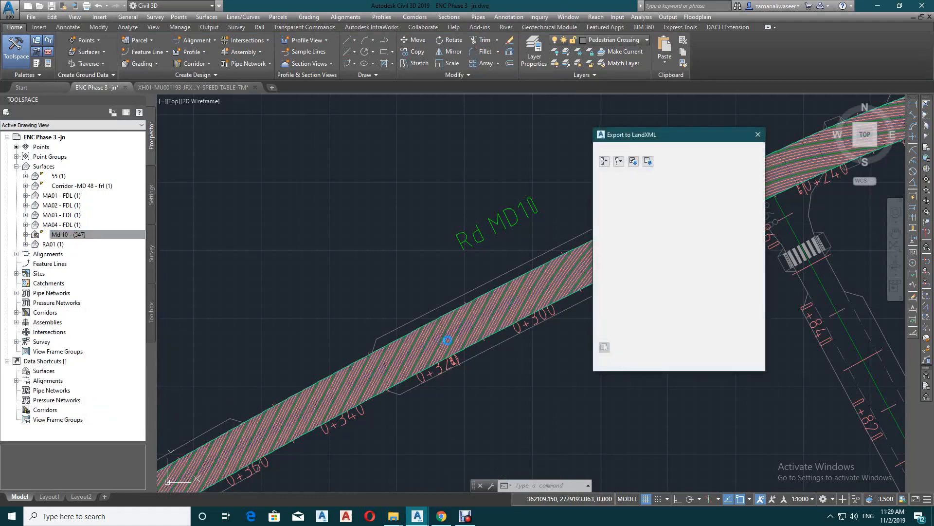
pyautogui.click(659, 363)
# Save the LandXML export to the Desktop under the file name "md 10 frl"
pyautogui.click(638, 89)
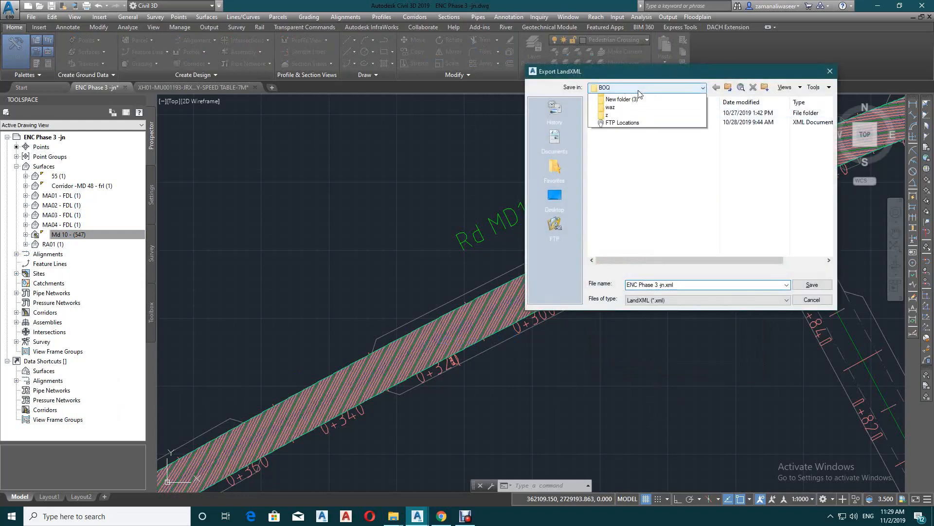
pyautogui.click(614, 96)
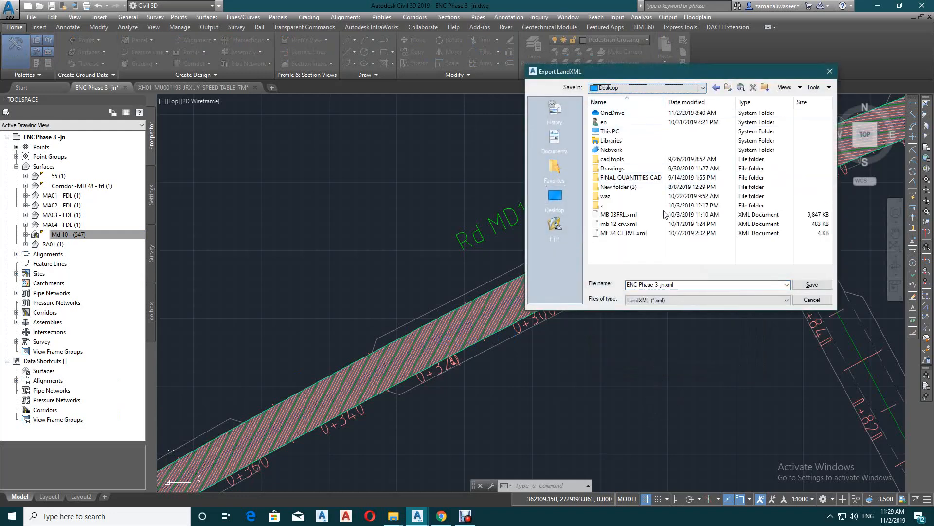
pyautogui.click(671, 290)
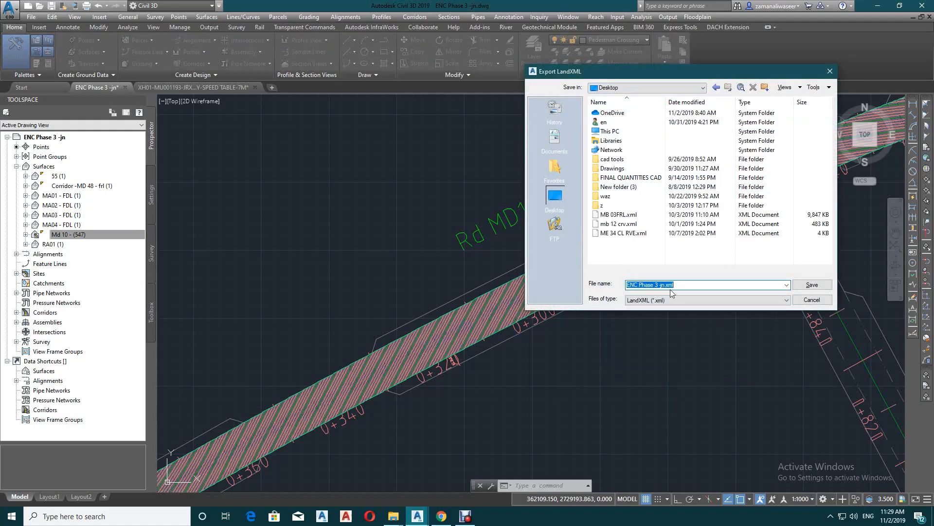
pyautogui.write('md 10 frl')
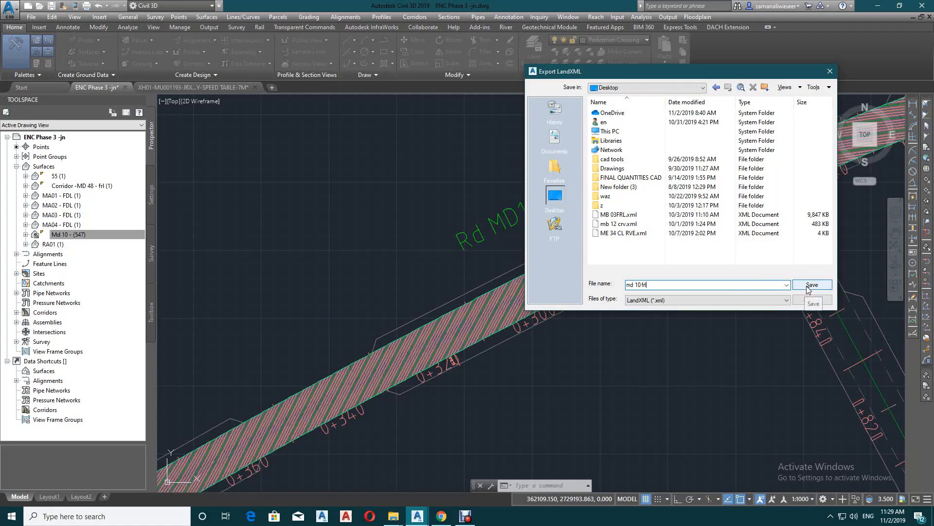
pyautogui.click(811, 286)
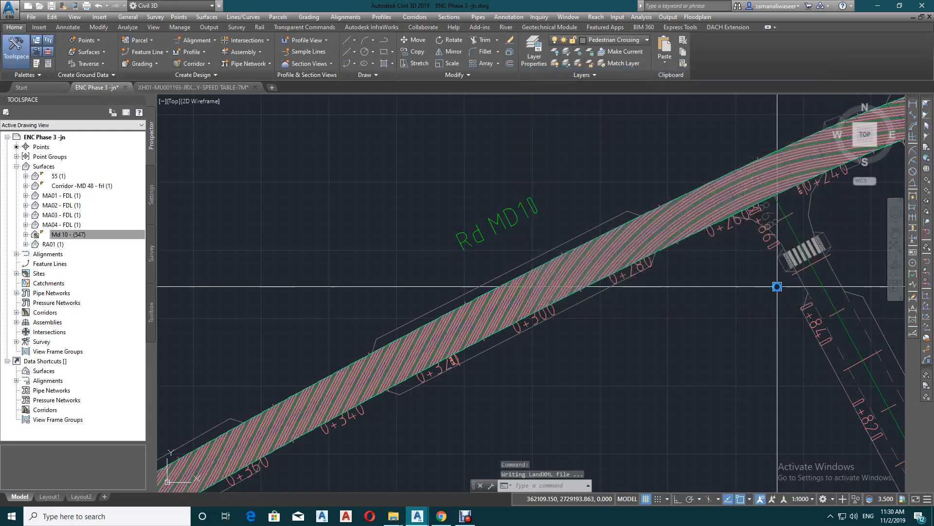
# Delete the Md 10 corridor surface and the Md 10 corridor from the drawing
pyautogui.click(688, 190)
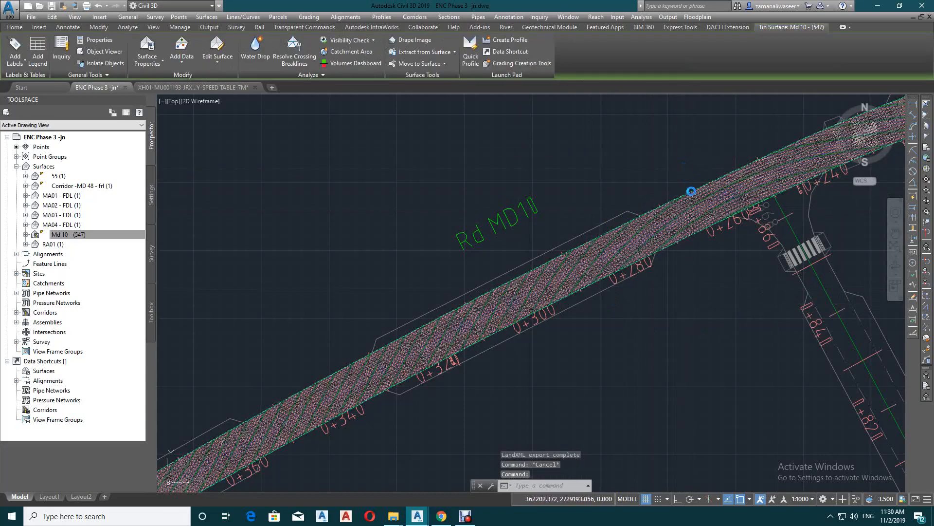
pyautogui.press('Delete')
pyautogui.click(691, 190)
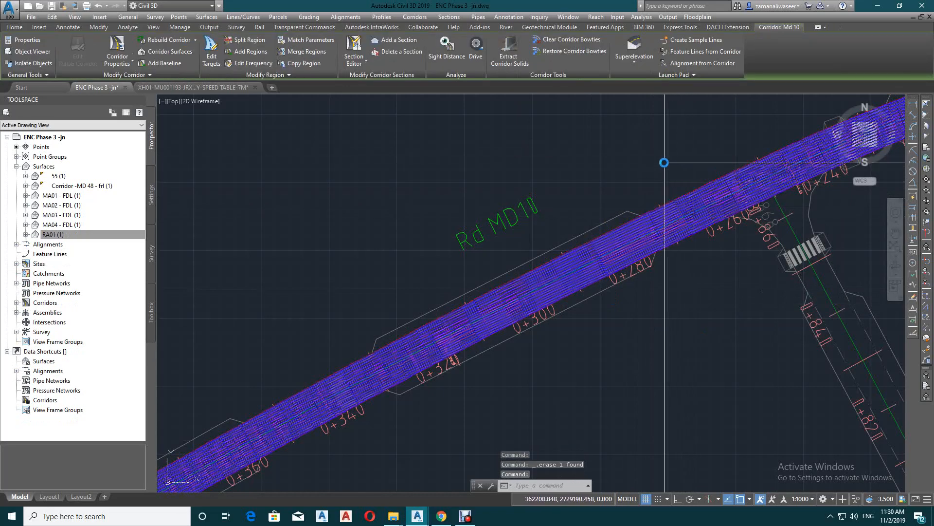
pyautogui.press('Escape')
# Erase the C-ROAD-CNTR-N centreline that overlies the MD 04 road alignment
pyautogui.scroll(-5, 550, 292)
pyautogui.scroll(-2, 623, 245)
pyautogui.scroll(5, 539, 308)
pyautogui.scroll(3, 613, 313)
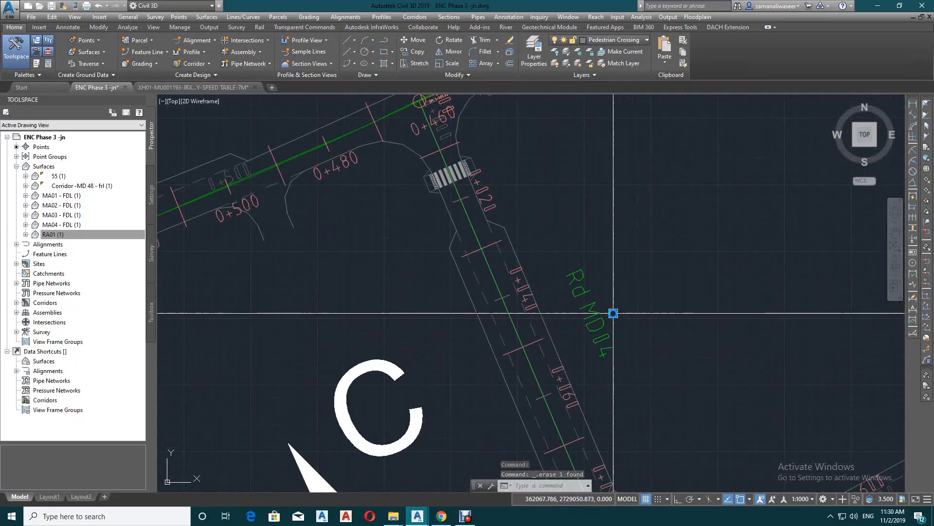
pyautogui.scroll(2, 613, 312)
pyautogui.scroll(-4, 622, 375)
pyautogui.press('Escape')
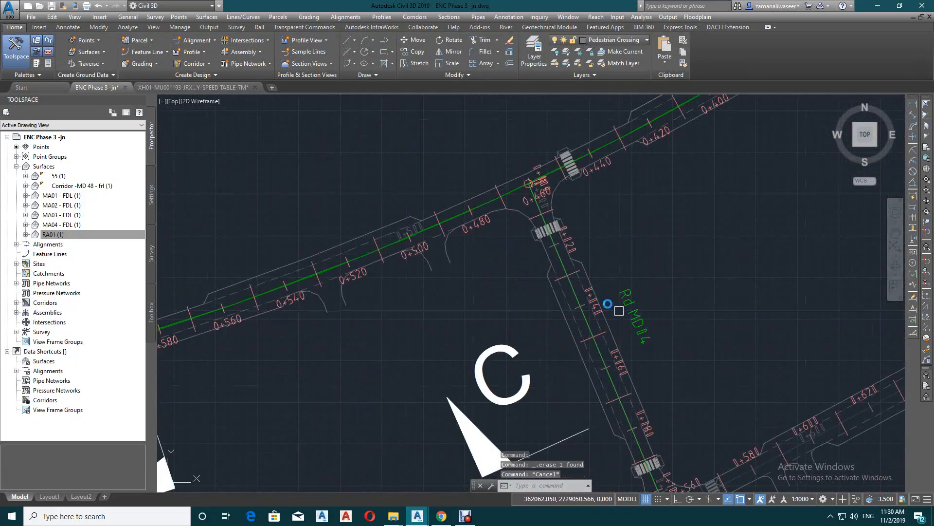
pyautogui.click(560, 256)
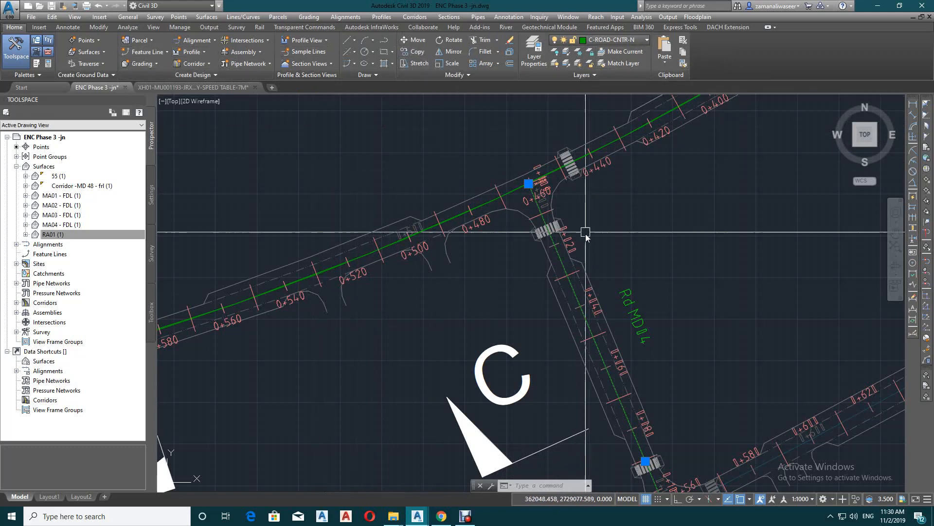
pyautogui.press('Escape')
pyautogui.click(555, 247)
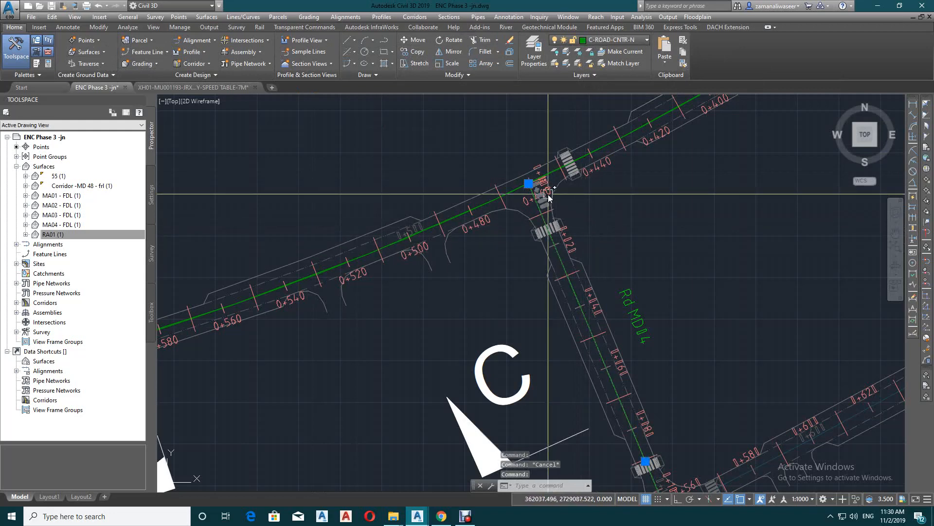
pyautogui.press('Delete')
# Try to create a corridor from the MD 04 (1) alignment
pyautogui.click(564, 260)
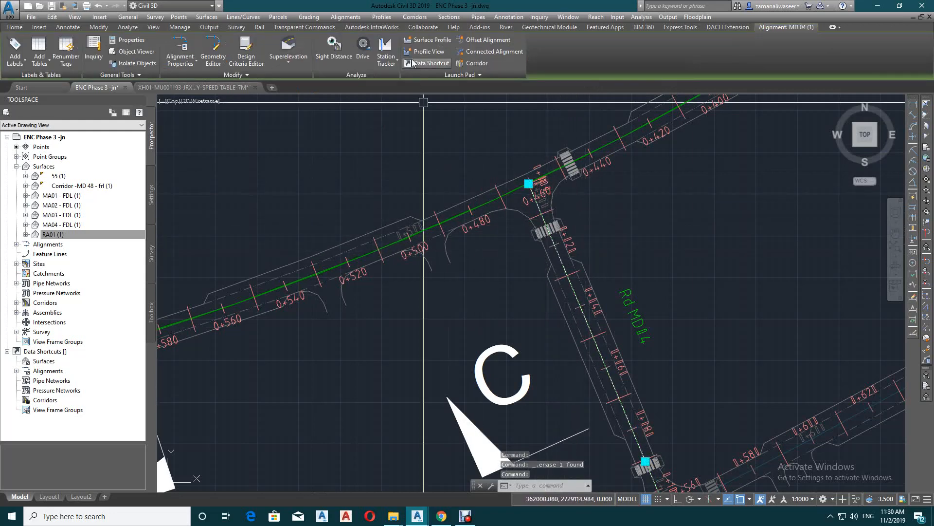
pyautogui.click(476, 63)
pyautogui.scroll(-3, 554, 243)
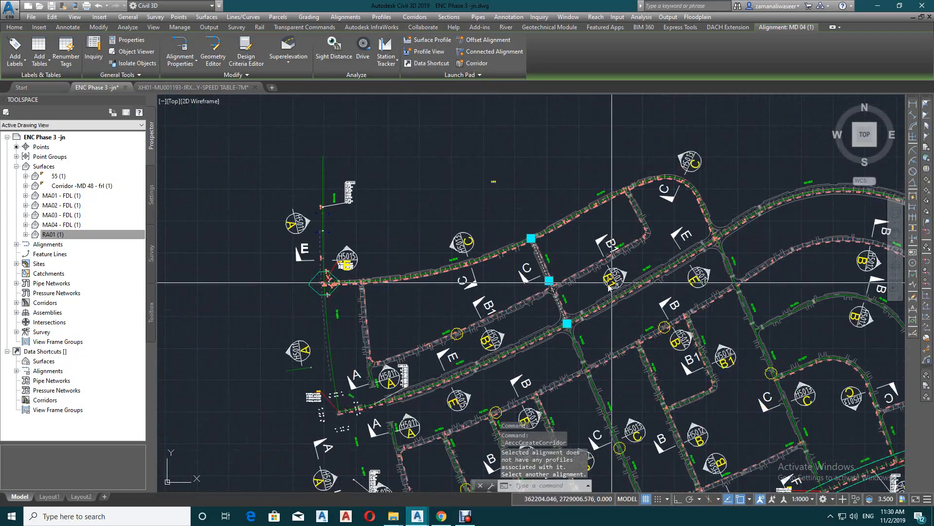
pyautogui.scroll(3, 560, 287)
pyautogui.scroll(4, 477, 204)
pyautogui.press('Escape')
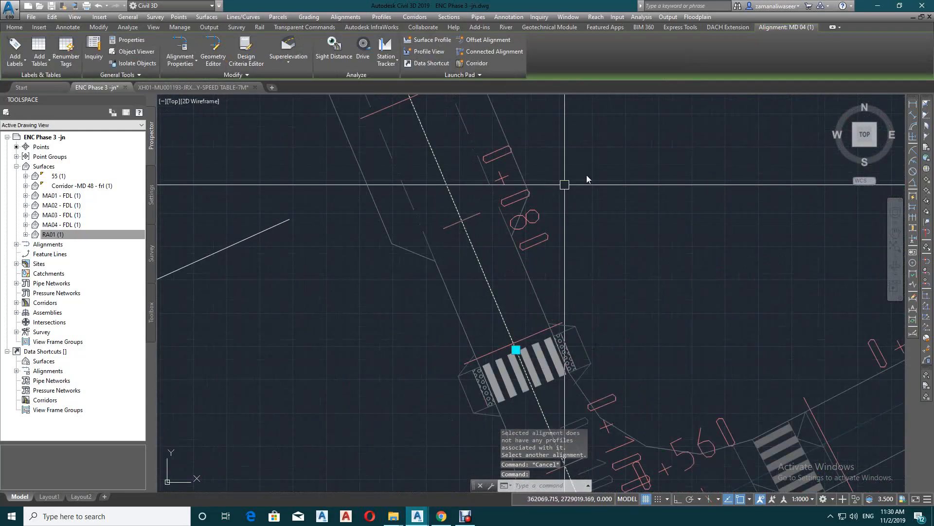
# Delete the MD 04 (1) alignment and undo the latest erasures
pyautogui.press('Delete')
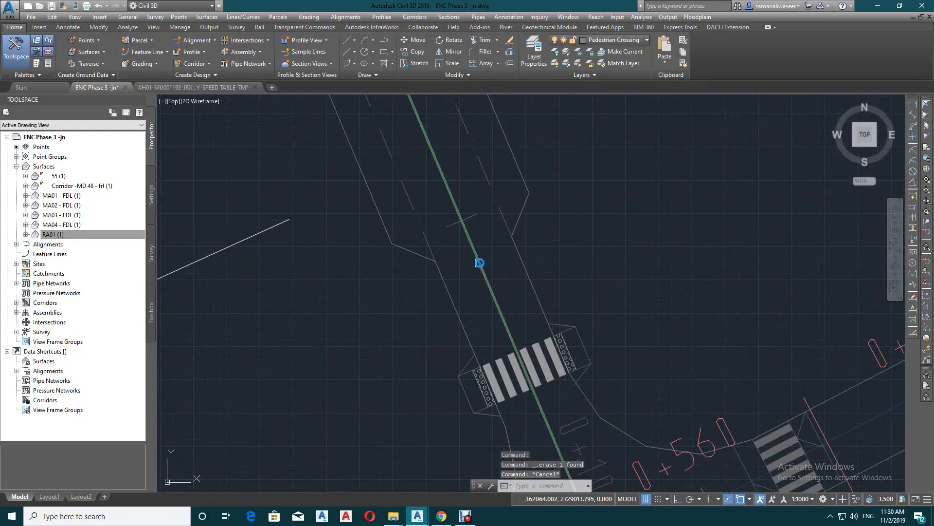
pyautogui.scroll(-6, 517, 257)
pyautogui.press('Delete')
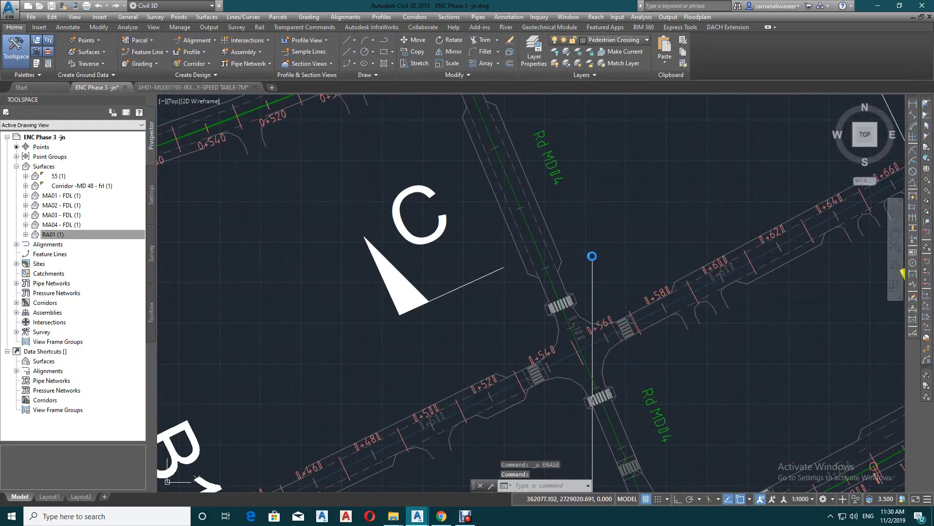
pyautogui.hotkey('ctrl', 'z')
pyautogui.hotkey('ctrl', 'z')
# Erase the centreline overlying the side road alignment that meets MD 10 near station 0+260
pyautogui.scroll(-8, 480, 302)
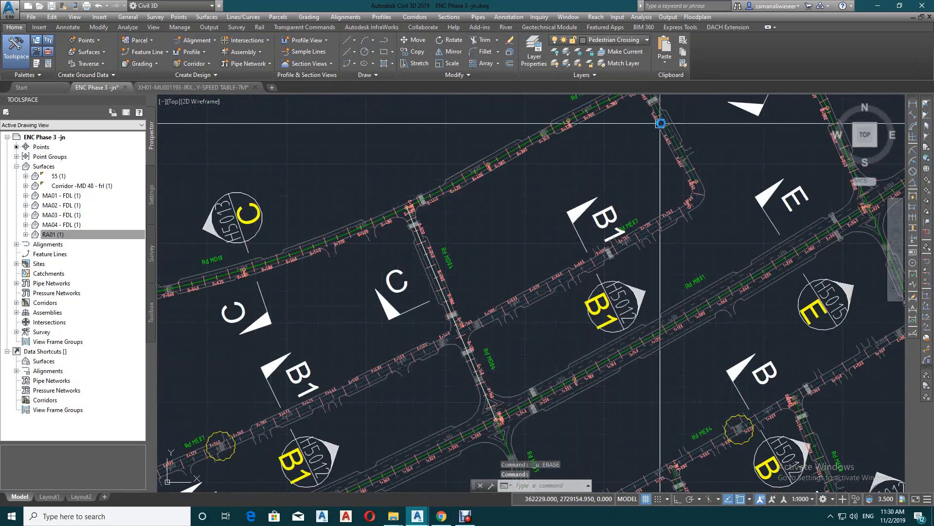
pyautogui.moveTo(619, 168); pyautogui.dragTo(557, 268, button='middle')
pyautogui.scroll(6, 558, 268)
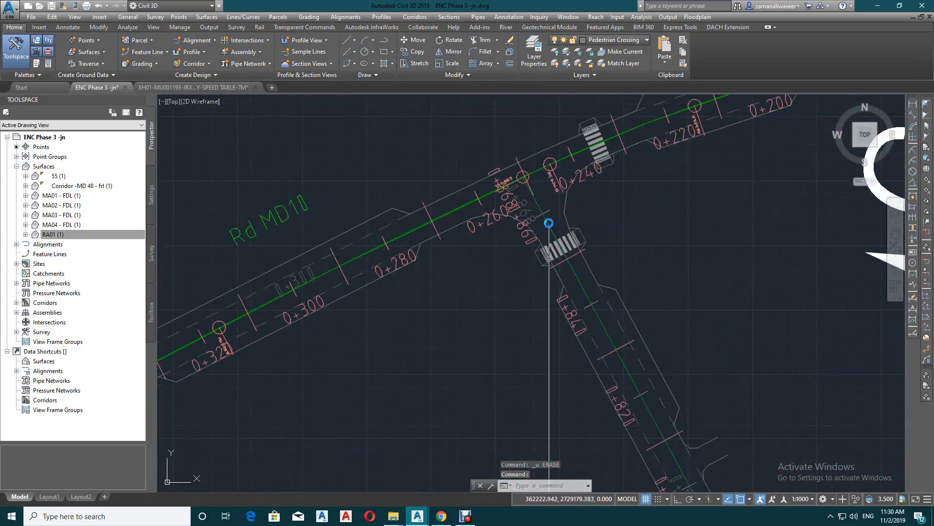
pyautogui.click(546, 224)
pyautogui.press('Delete')
pyautogui.press('Escape')
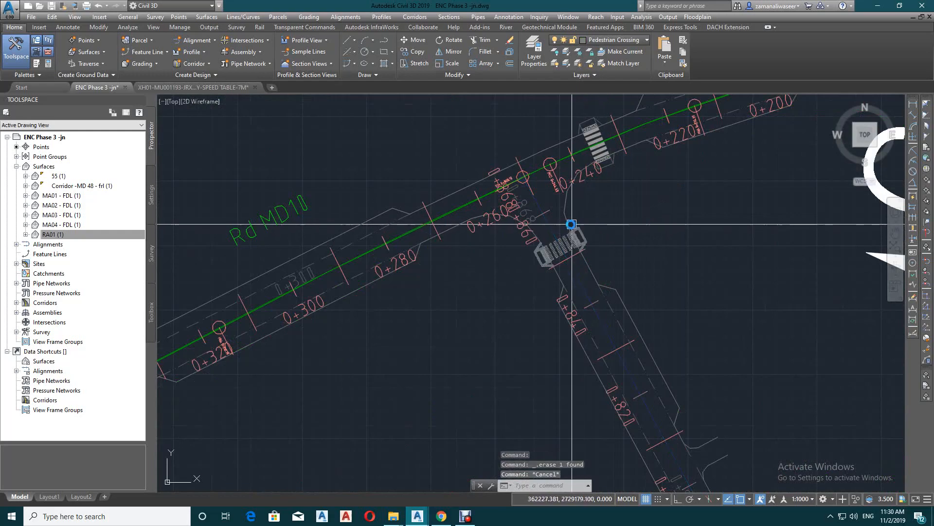
# Try to create a corridor from the ME 07 alignment
pyautogui.click(551, 223)
pyautogui.scroll(-8, 476, 151)
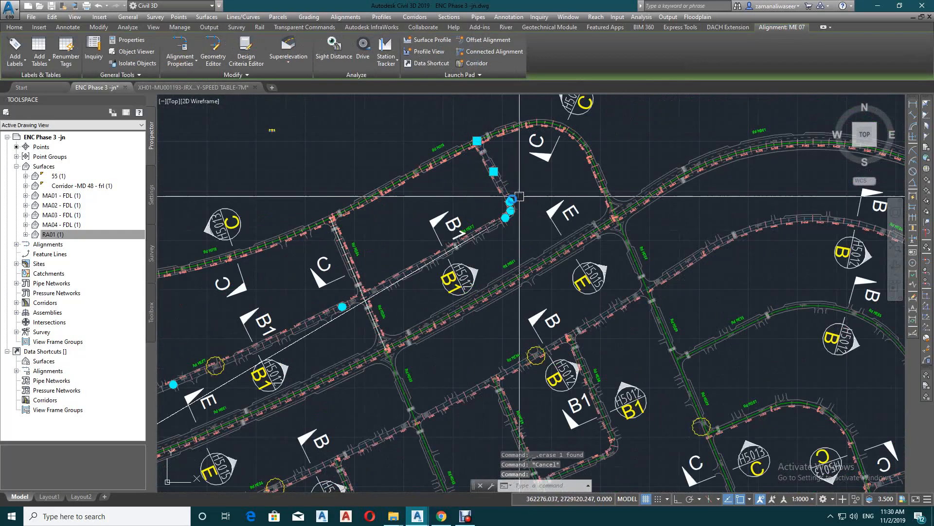
pyautogui.scroll(6, 492, 202)
pyautogui.scroll(-3, 492, 201)
pyautogui.scroll(4, 413, 311)
pyautogui.scroll(-6, 657, 329)
pyautogui.scroll(5, 630, 194)
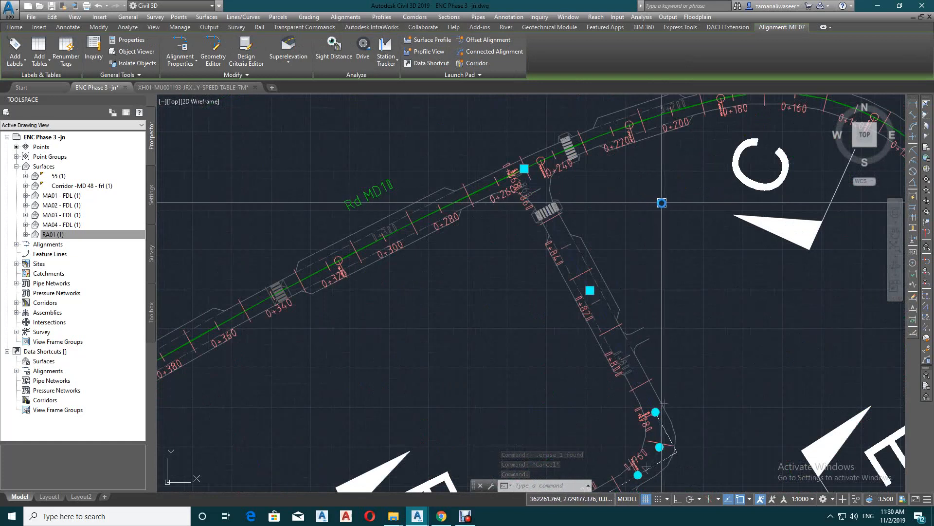
pyautogui.click(474, 63)
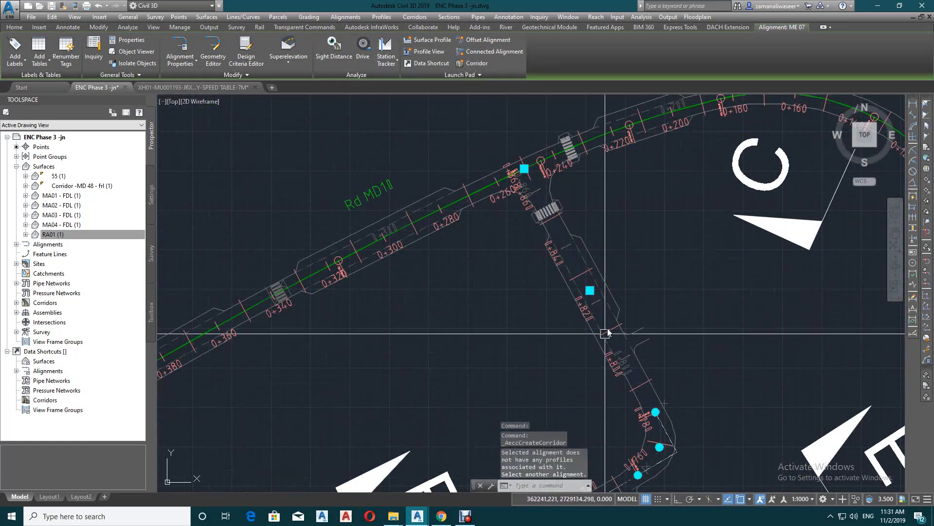
pyautogui.click(466, 516)
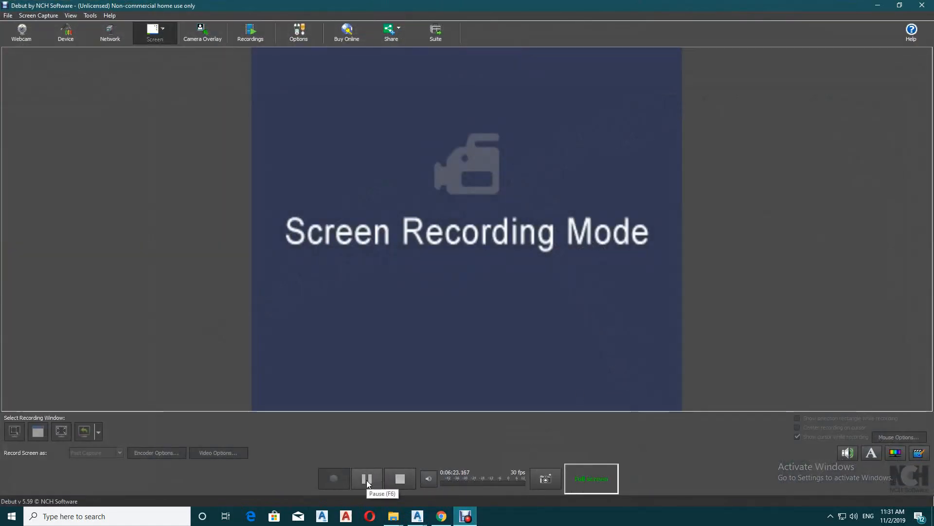
pyautogui.click(366, 479)
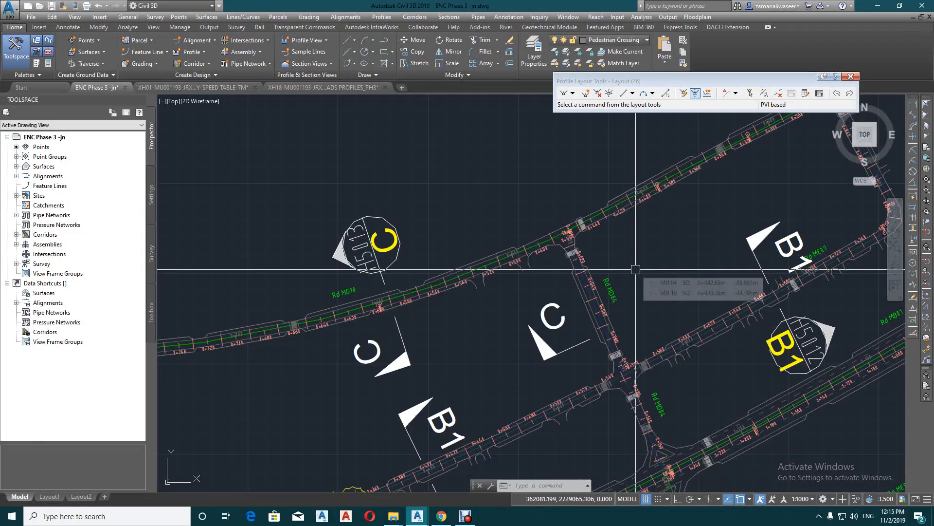
# Start a new corridor named "Md 04" from the MD 04 alignment
pyautogui.scroll(4, 623, 277)
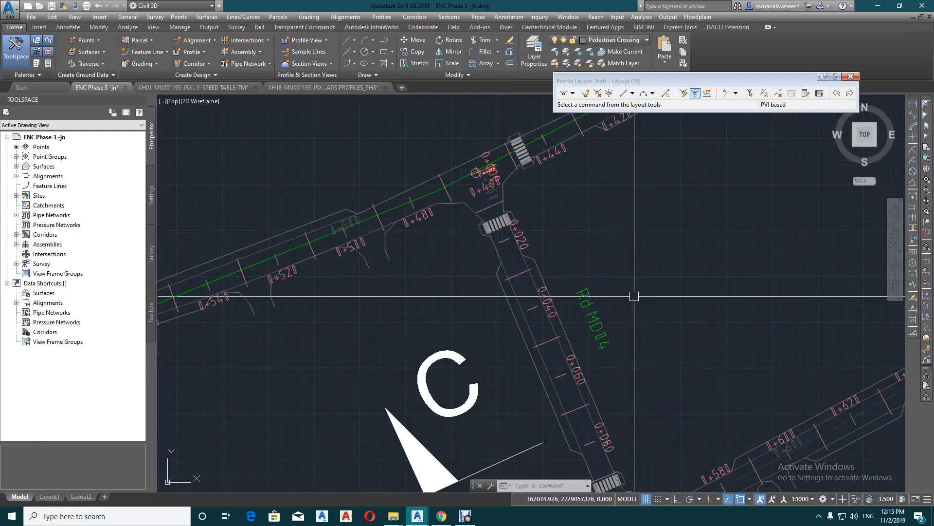
pyautogui.moveTo(620, 317); pyautogui.dragTo(627, 206, button='middle')
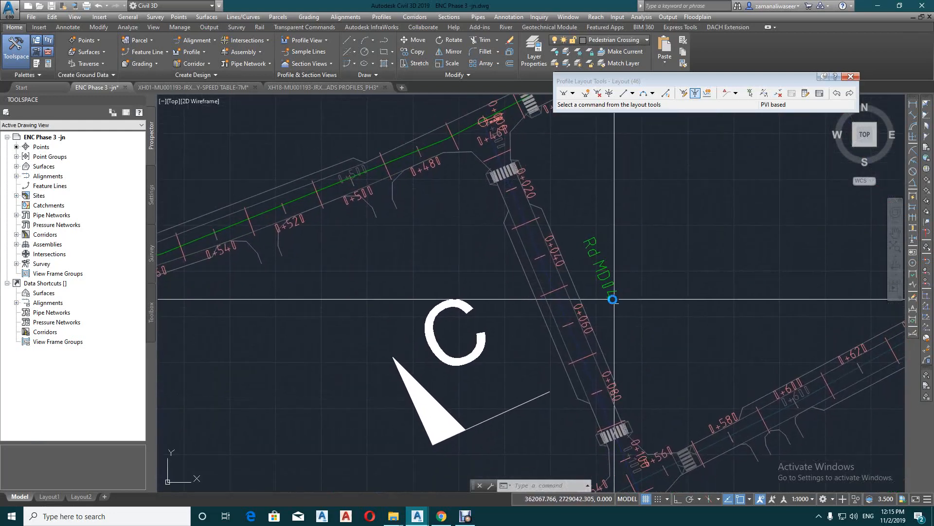
pyautogui.moveTo(599, 247); pyautogui.dragTo(568, 225, button='middle')
pyautogui.click(511, 236)
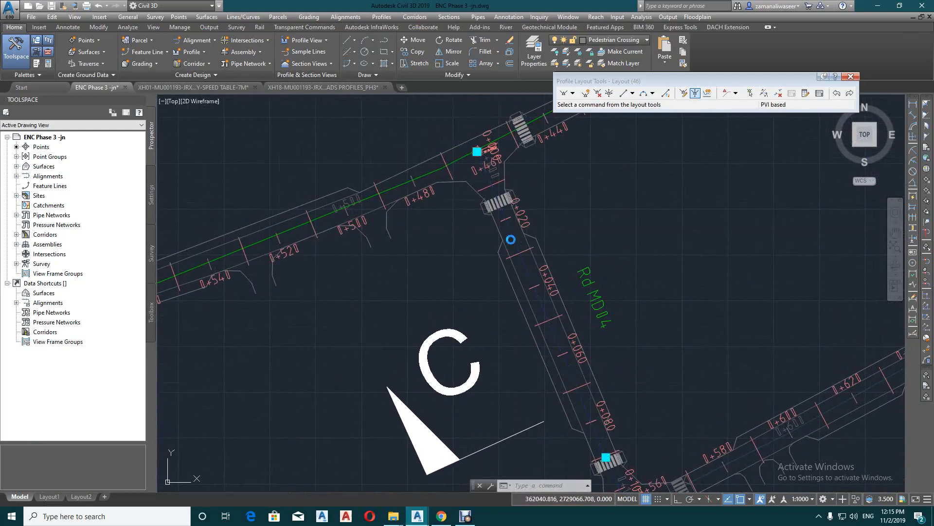
pyautogui.click(474, 63)
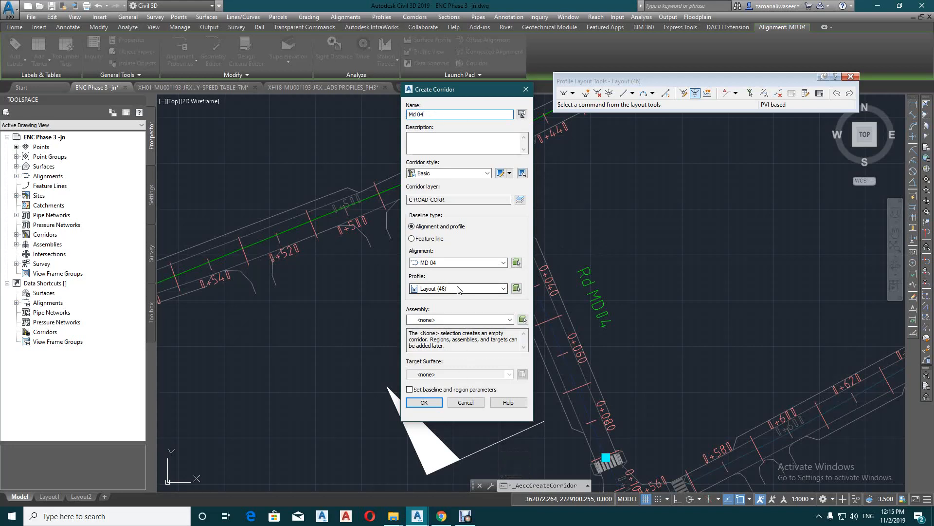
# Assign the "ls" assembly with no target surface, accept the baseline and region parameters, and rebuild the Md 04 corridor
pyautogui.click(437, 319)
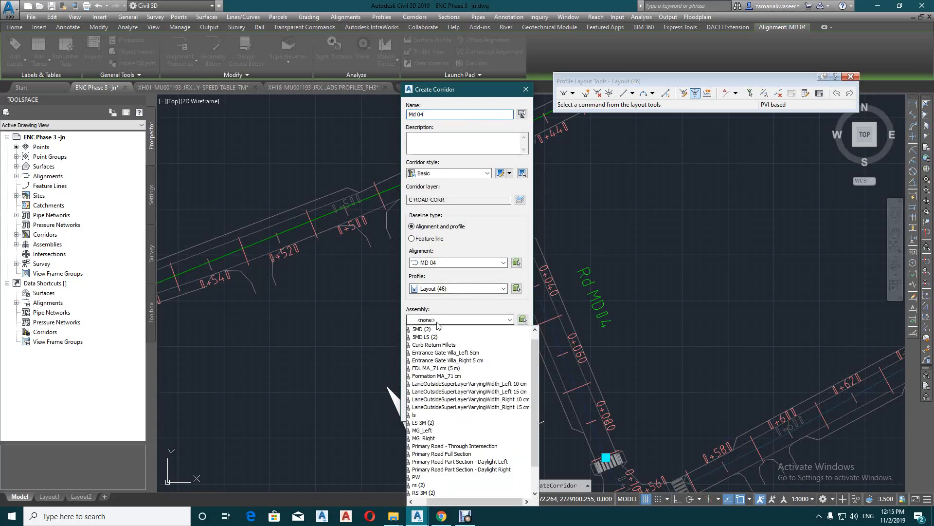
pyautogui.click(414, 416)
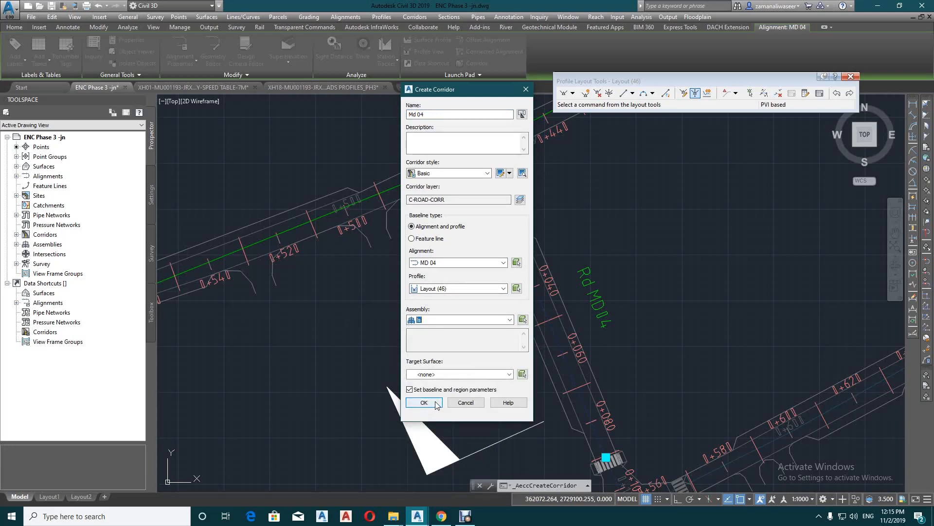
pyautogui.click(443, 375)
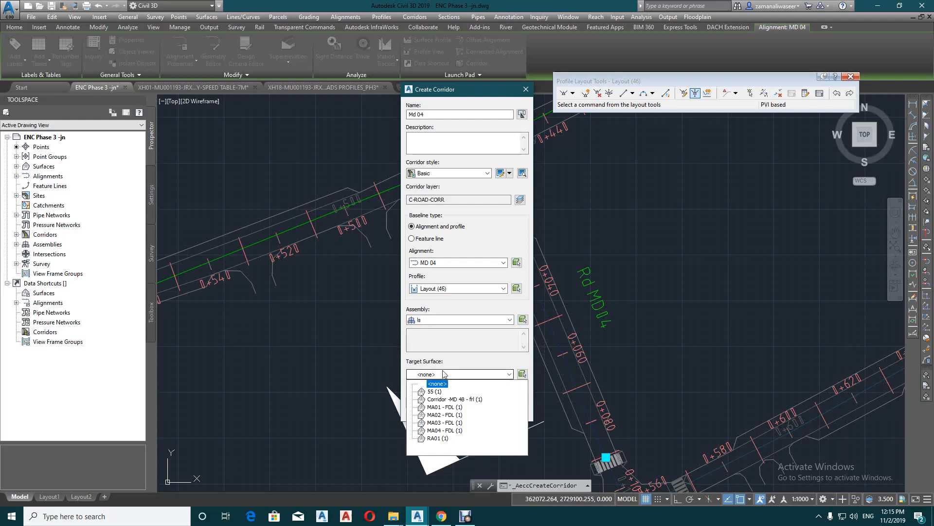
pyautogui.click(448, 373)
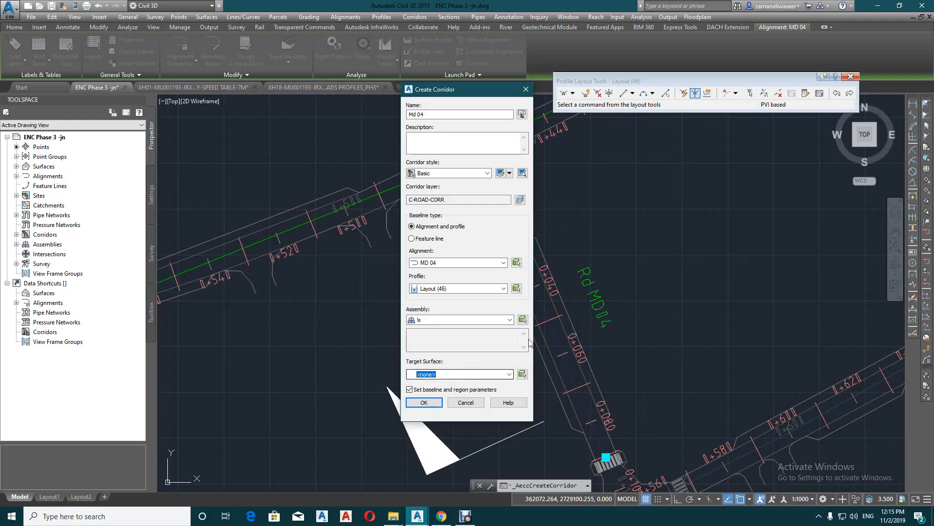
pyautogui.click(428, 402)
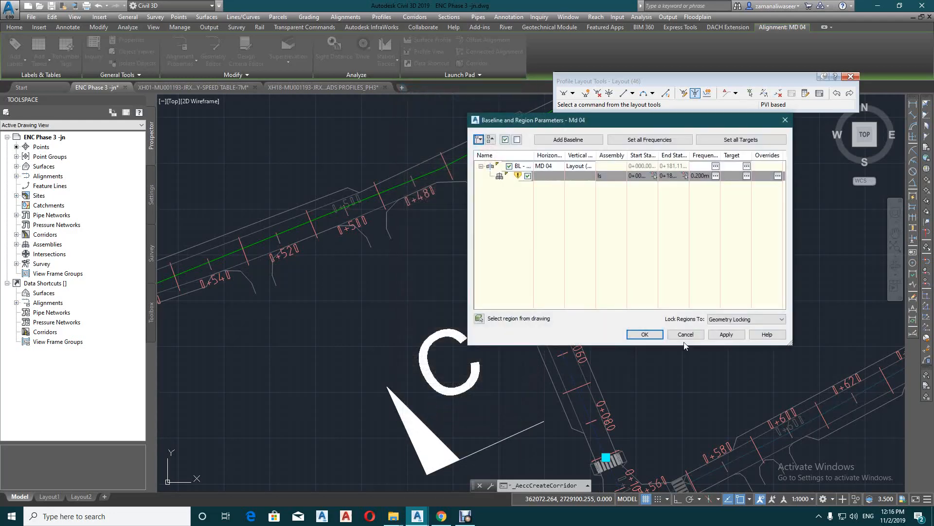
pyautogui.click(645, 335)
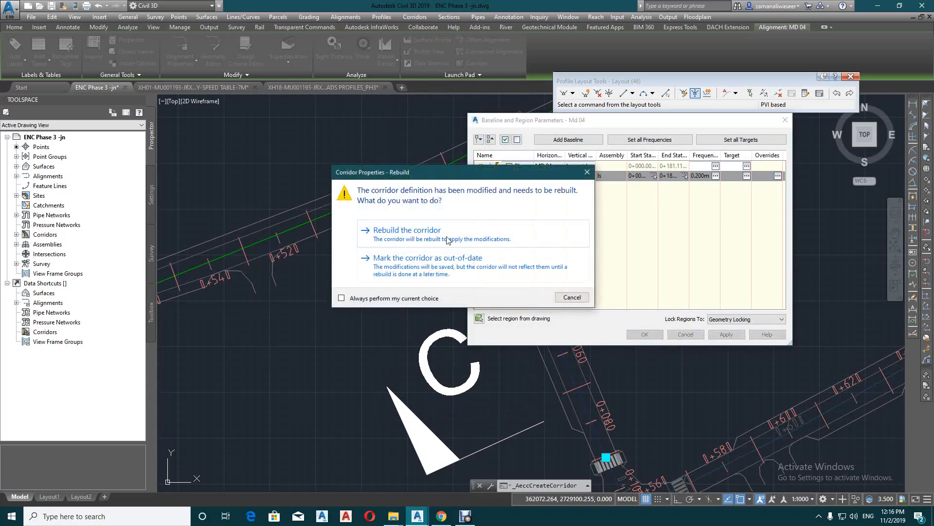
pyautogui.click(407, 230)
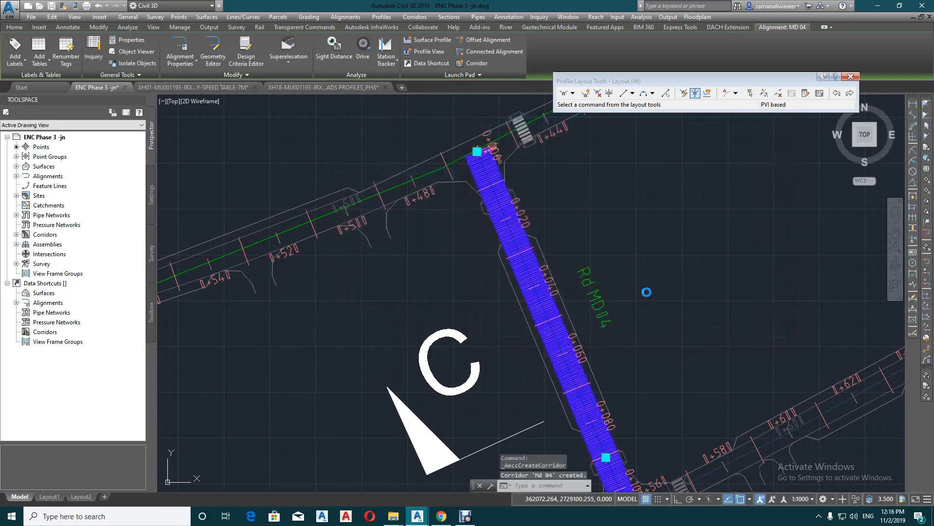
pyautogui.press('Escape')
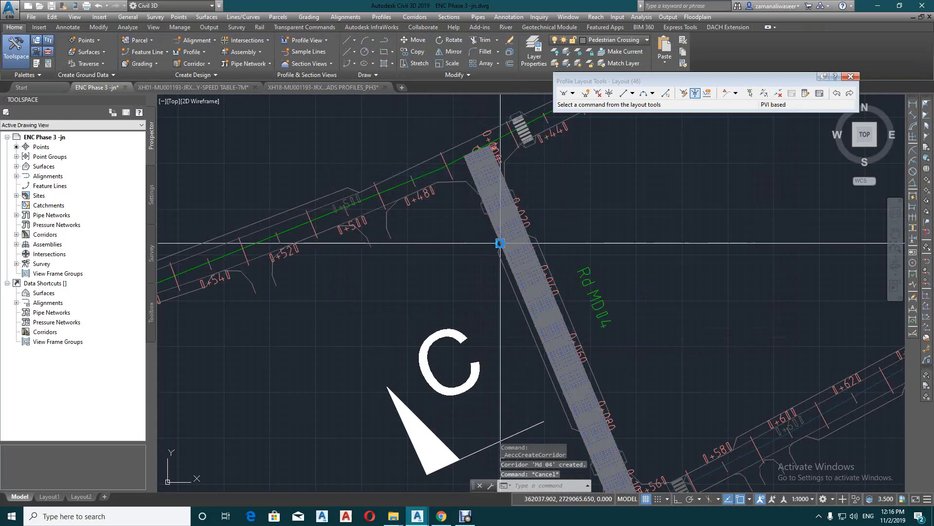
# Create a surface for the Md 04 corridor with Top Links overhang correction and add the Top link code to it
pyautogui.click(501, 243)
pyautogui.rightClick(494, 227)
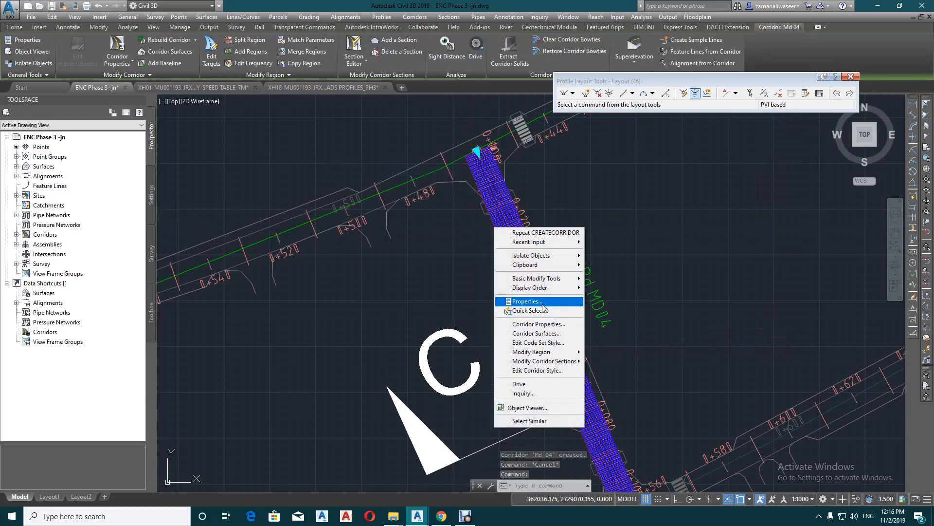
pyautogui.click(534, 324)
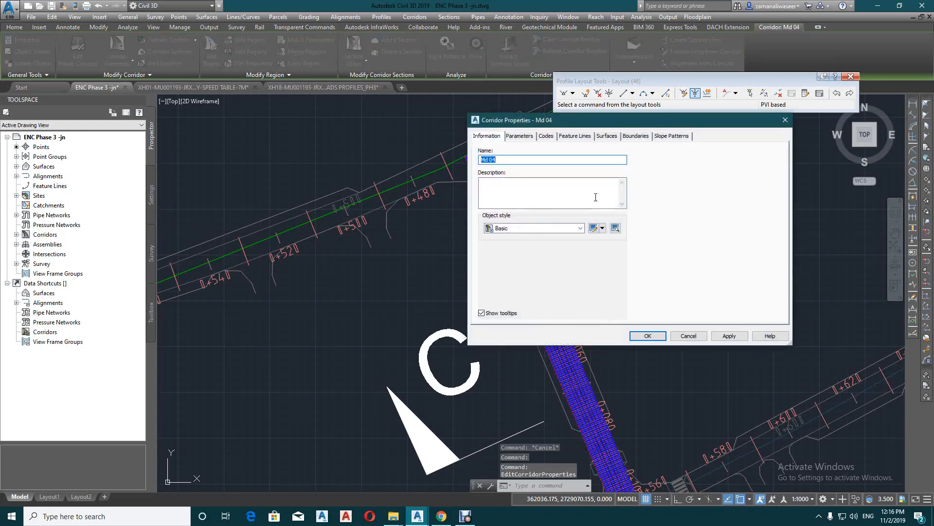
pyautogui.click(606, 137)
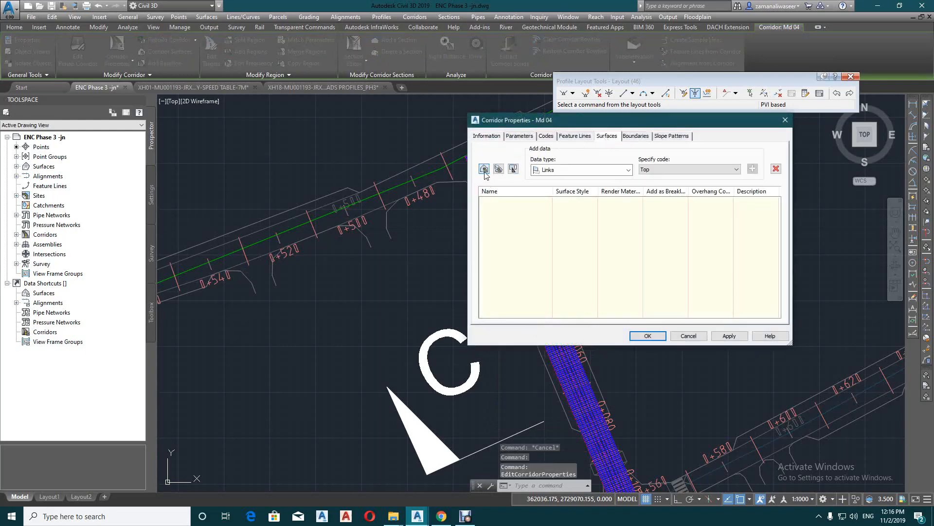
pyautogui.click(484, 169)
pyautogui.click(706, 206)
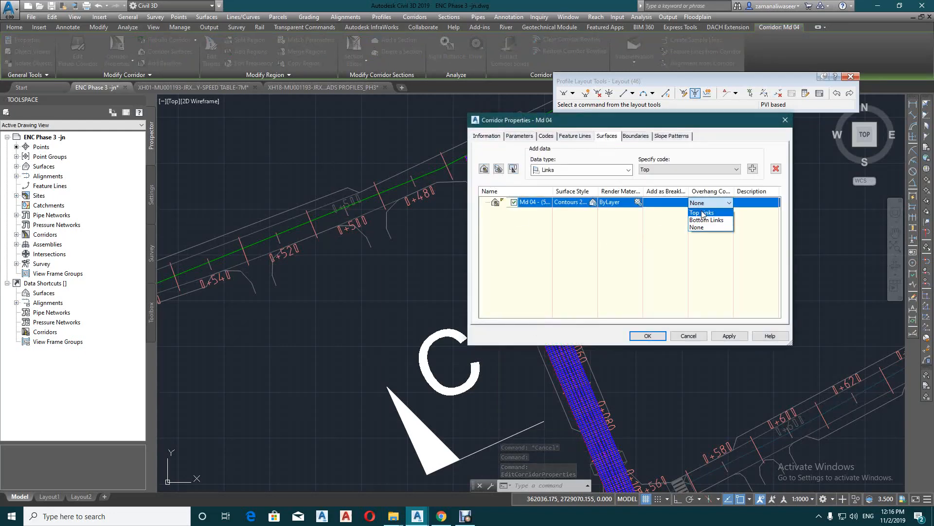
pyautogui.click(753, 169)
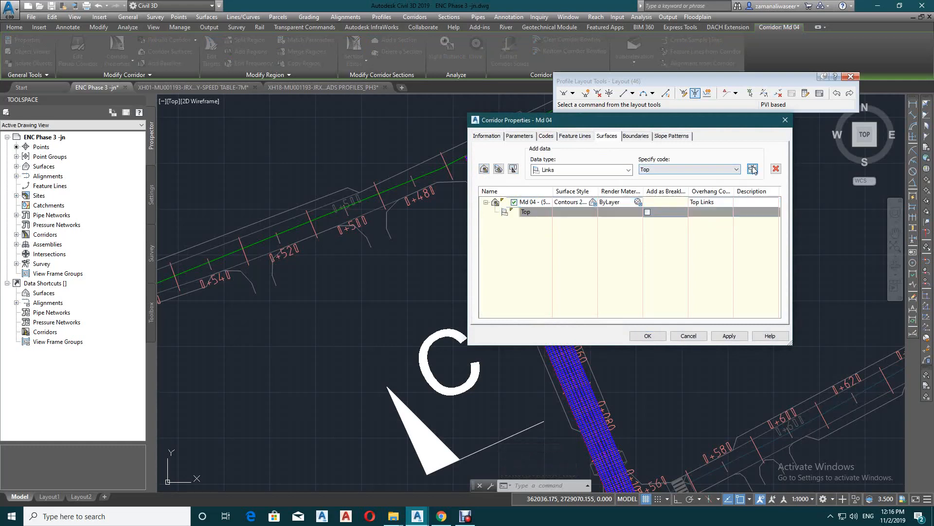
# Add the corridor extents as outer boundary to the Md 04 surface and rebuild the corridor
pyautogui.click(635, 138)
pyautogui.rightClick(514, 168)
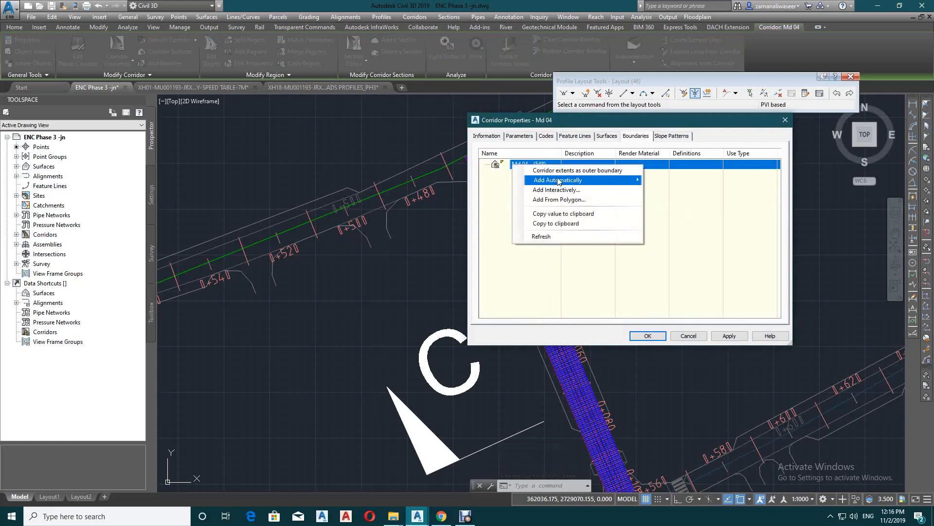
pyautogui.click(565, 170)
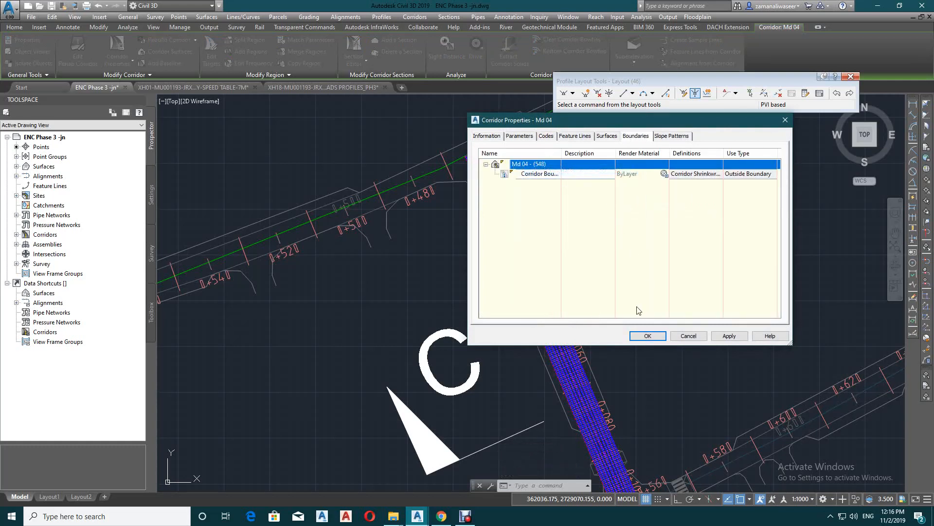
pyautogui.click(643, 336)
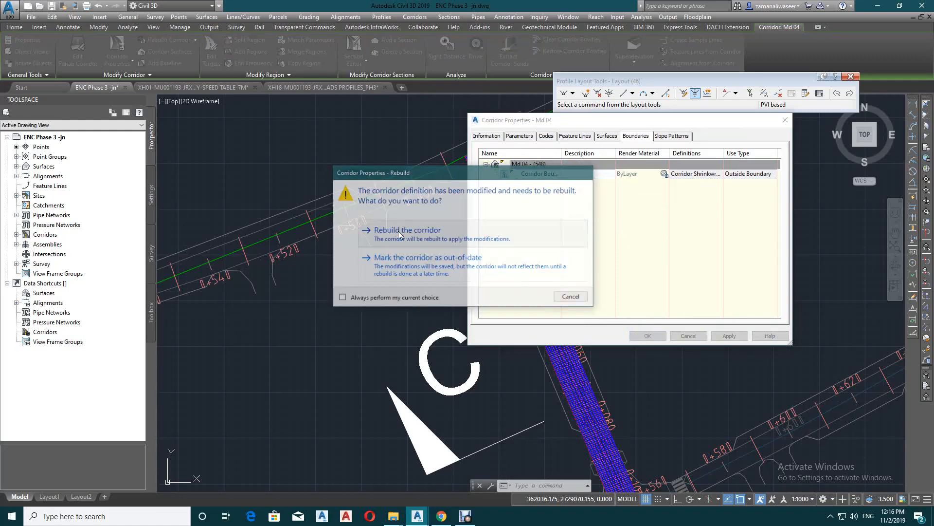
pyautogui.click(399, 233)
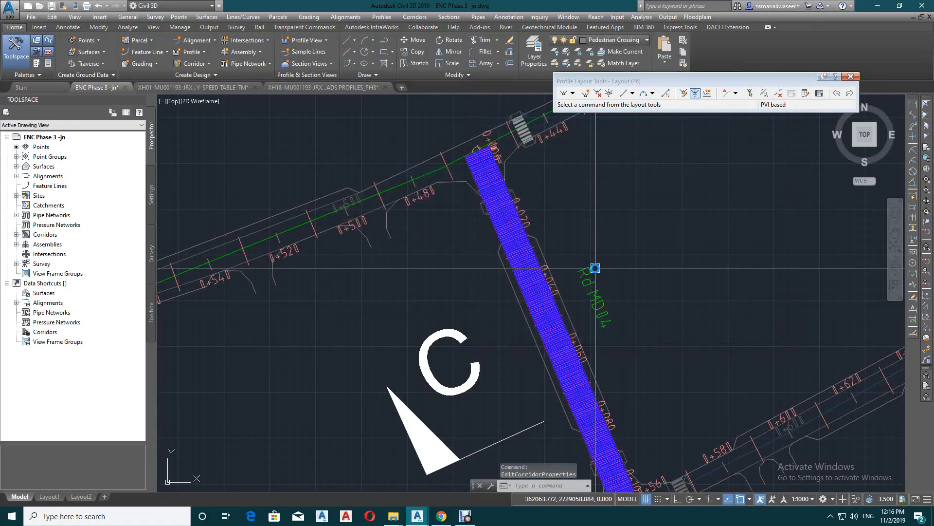
pyautogui.scroll(7, 535, 270)
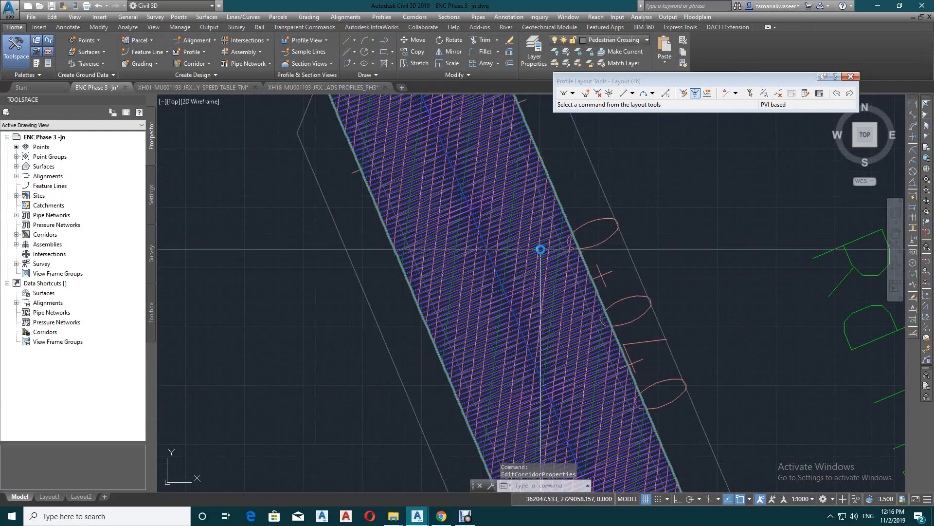
pyautogui.press('Escape')
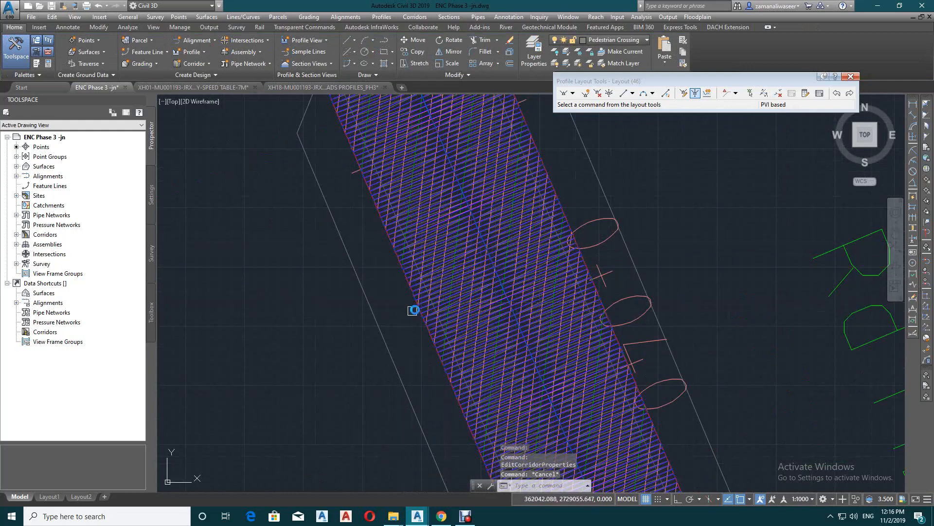
# Export the Md 04 surface to a LandXML file named "MD 04" on the Desktop
pyautogui.click(16, 167)
pyautogui.rightClick(67, 236)
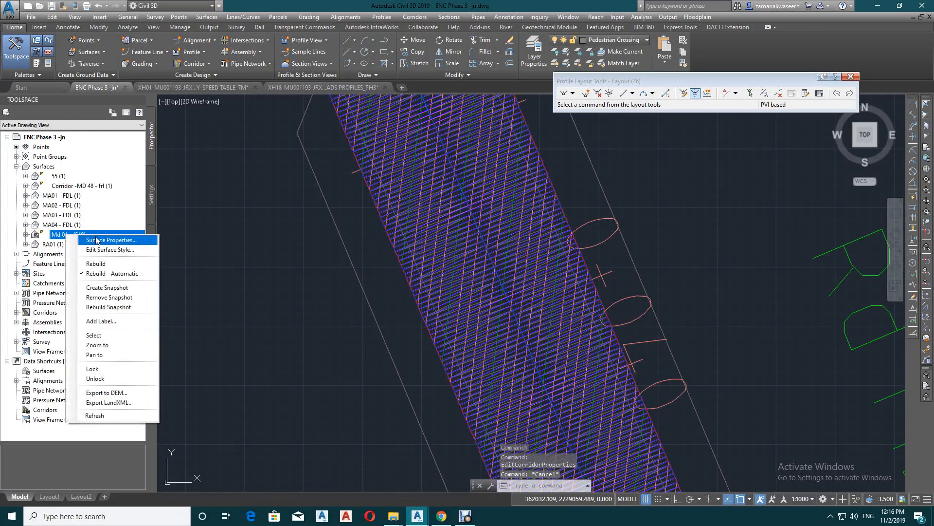
pyautogui.click(105, 402)
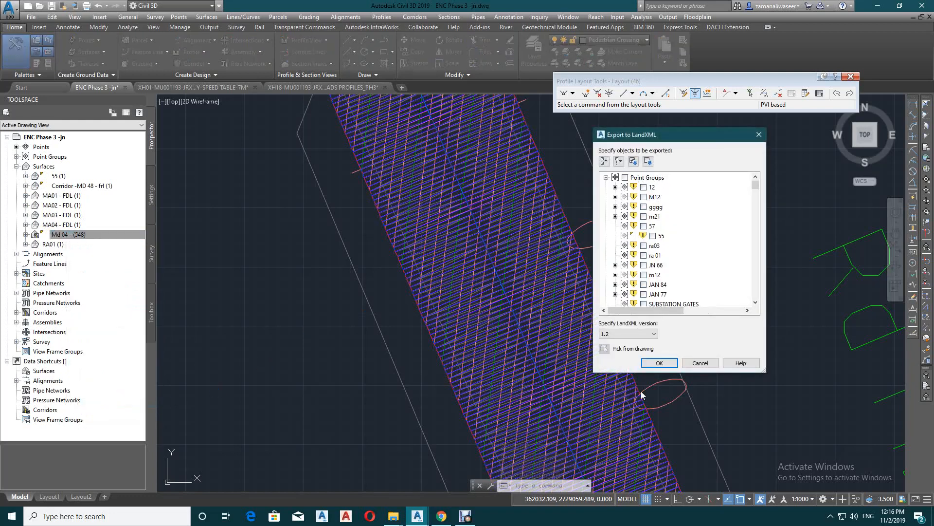
pyautogui.click(657, 363)
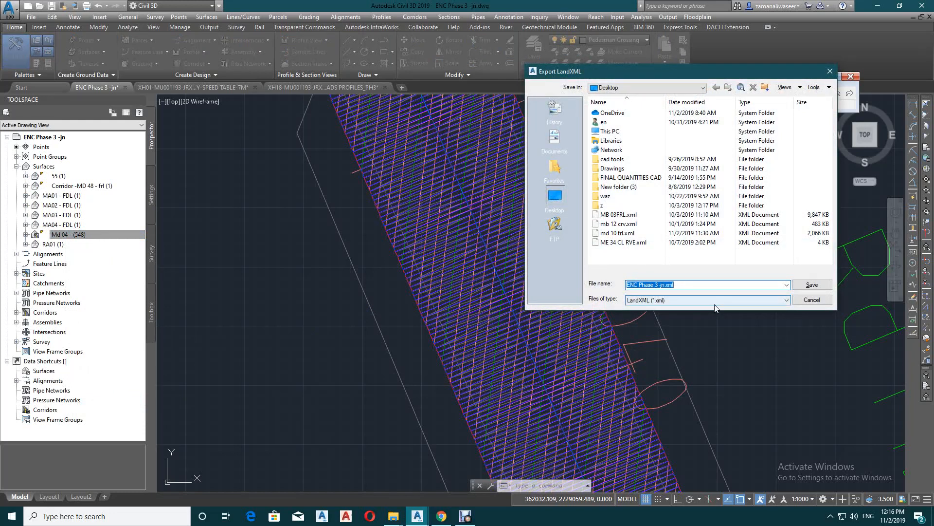
pyautogui.write('M')
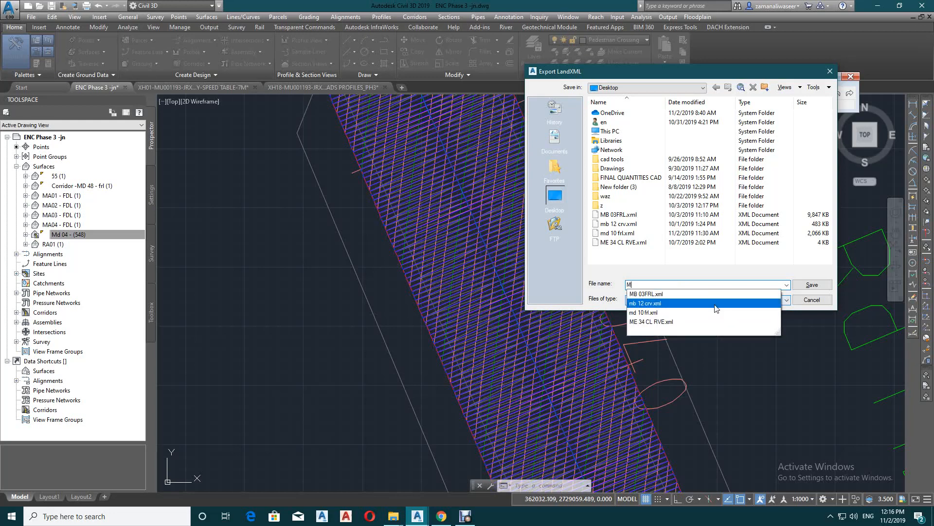
pyautogui.write('D 04')
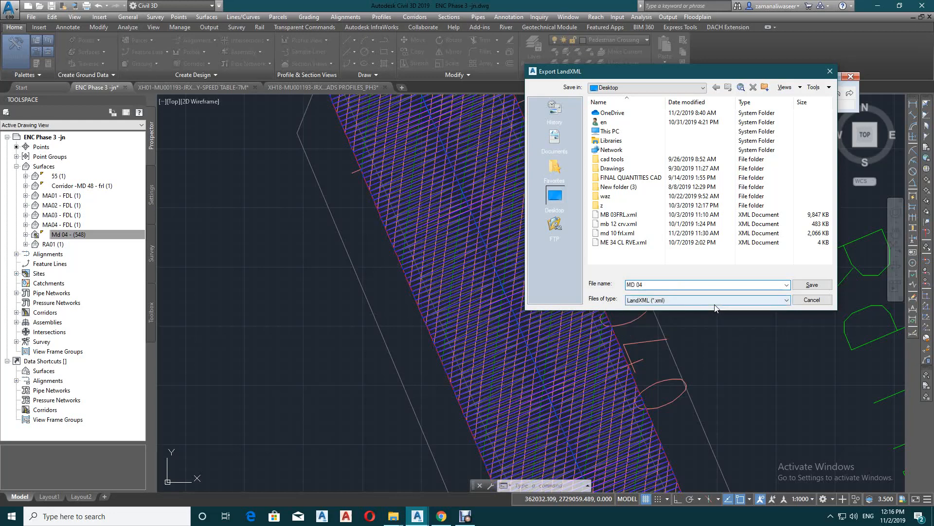
pyautogui.click(813, 285)
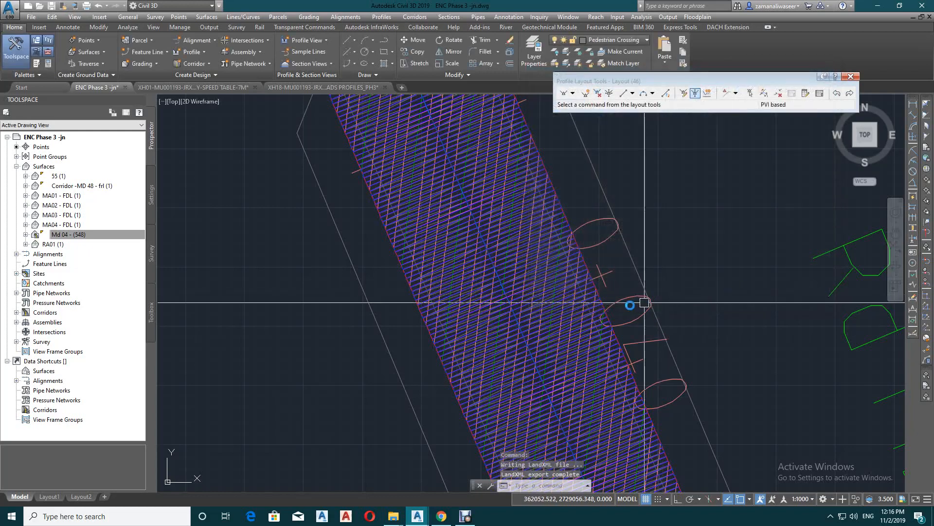
# Erase the Md 04 surface and its corridor from the drawing, and close the Profile Layout Tools
pyautogui.scroll(-7, 523, 259)
pyautogui.scroll(-2, 522, 276)
pyautogui.scroll(3, 511, 206)
pyautogui.press('Escape')
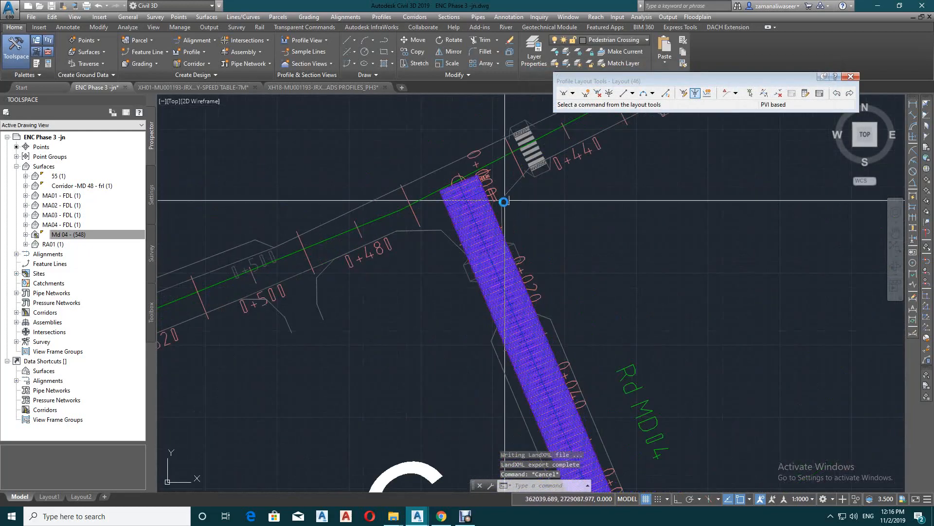
pyautogui.click(505, 232)
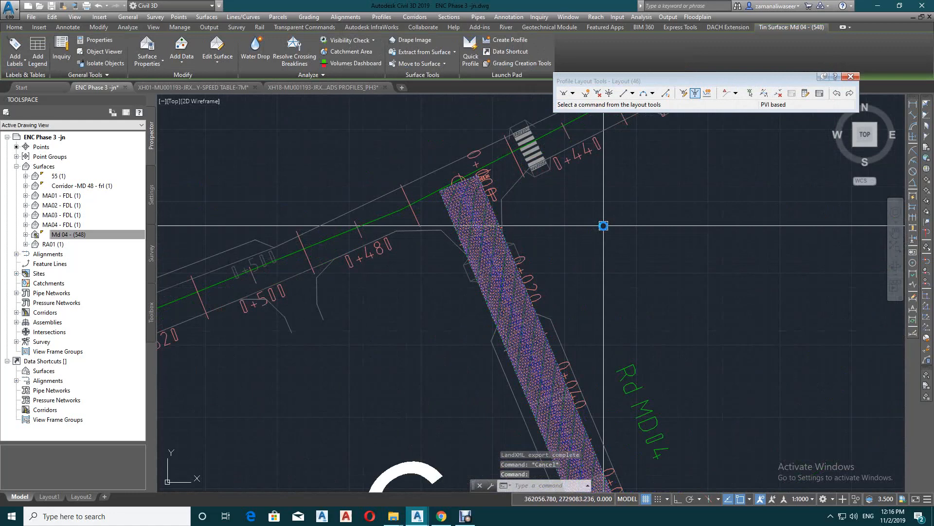
pyautogui.press('Return')
pyautogui.click(501, 236)
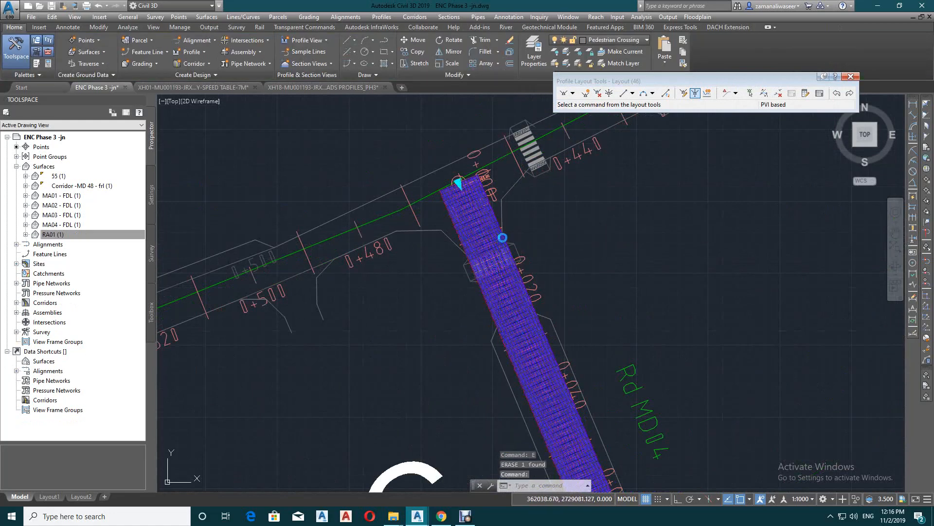
pyautogui.press('Escape')
pyautogui.scroll(-5, 610, 223)
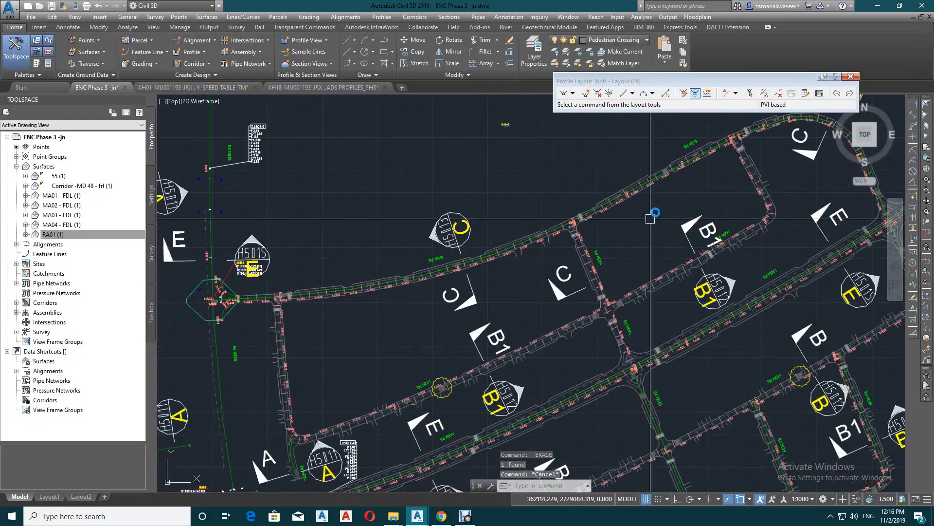
pyautogui.click(850, 77)
# Import the surface from MD 04.xml on the Desktop, keeping the default LandXML import settings
pyautogui.scroll(5, 639, 255)
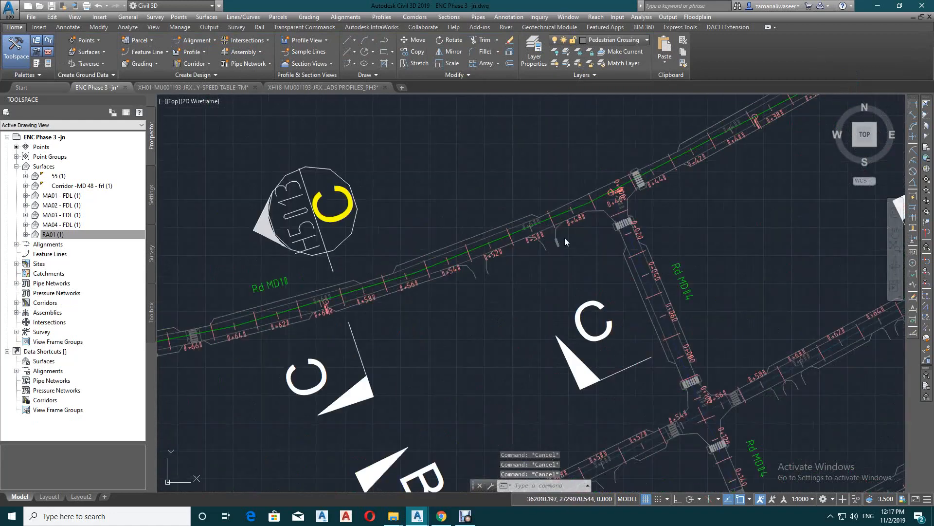
pyautogui.moveTo(638, 255); pyautogui.dragTo(550, 298, button='middle')
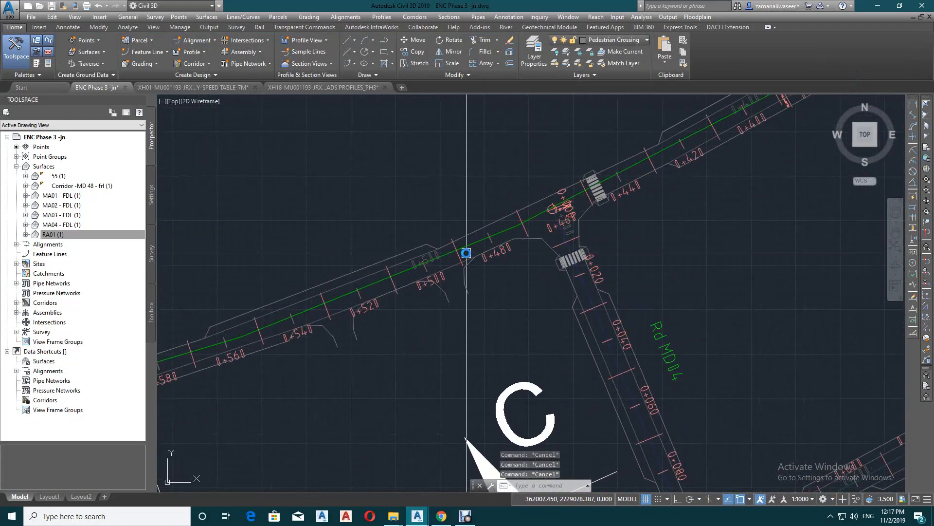
pyautogui.click(38, 27)
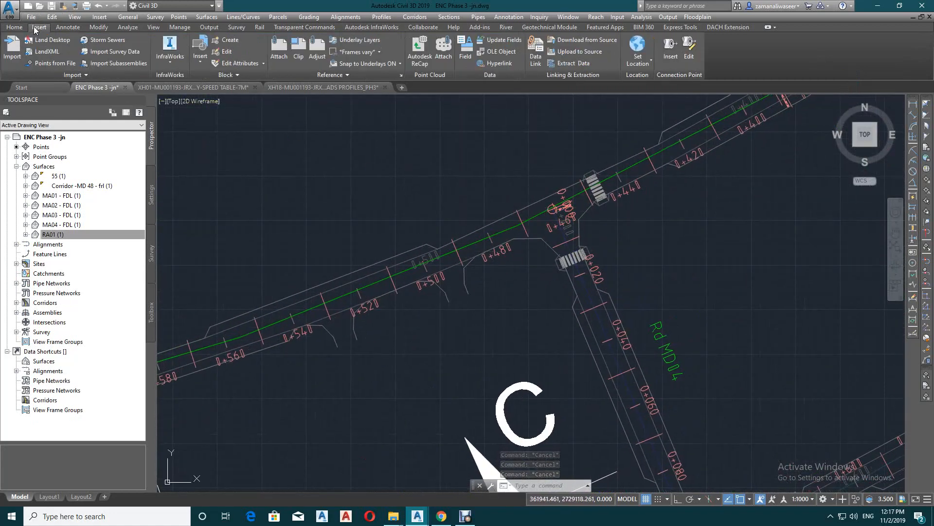
pyautogui.click(57, 52)
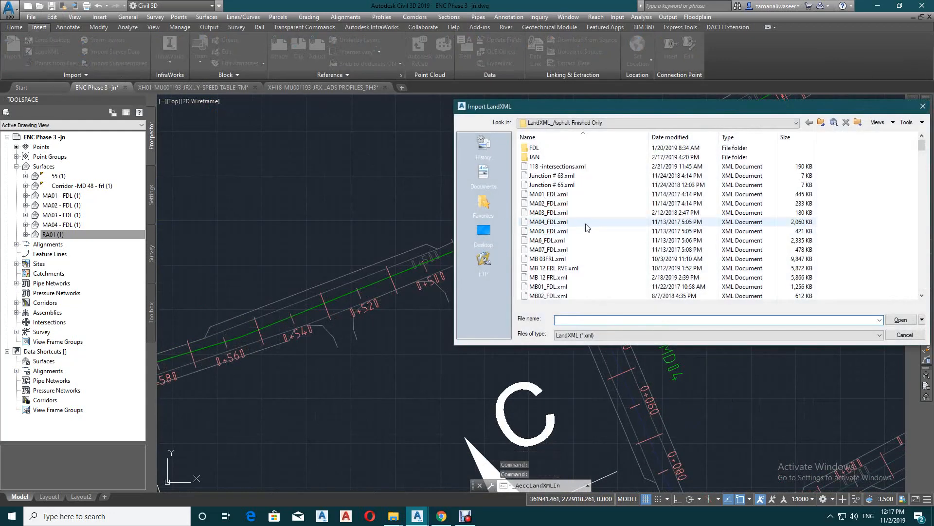
pyautogui.click(591, 122)
pyautogui.click(491, 246)
pyautogui.click(484, 233)
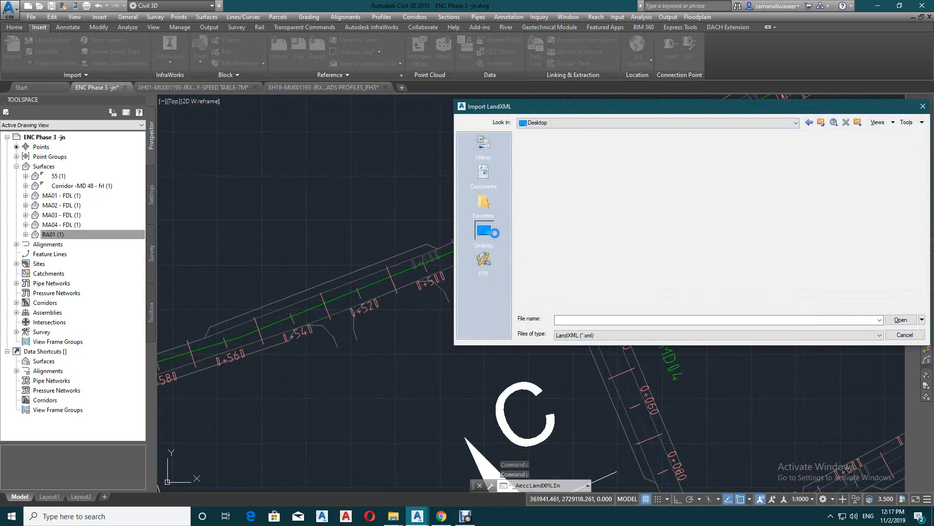
pyautogui.click(561, 271)
pyautogui.click(899, 321)
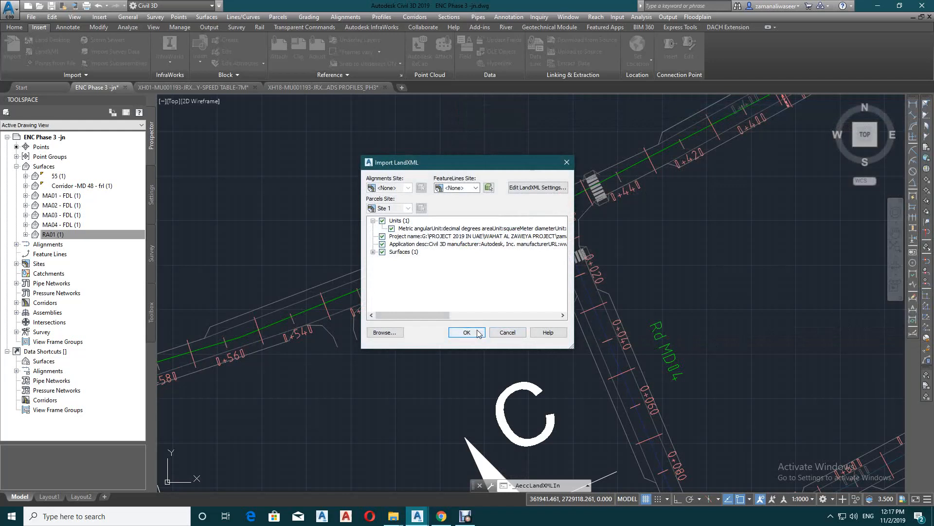
pyautogui.click(467, 332)
# Examine the imported Md 04 surface outline along road MD 04
pyautogui.scroll(4, 586, 279)
pyautogui.scroll(9, 503, 238)
pyautogui.scroll(8, 759, 334)
pyautogui.scroll(5, 681, 360)
pyautogui.scroll(5, 560, 275)
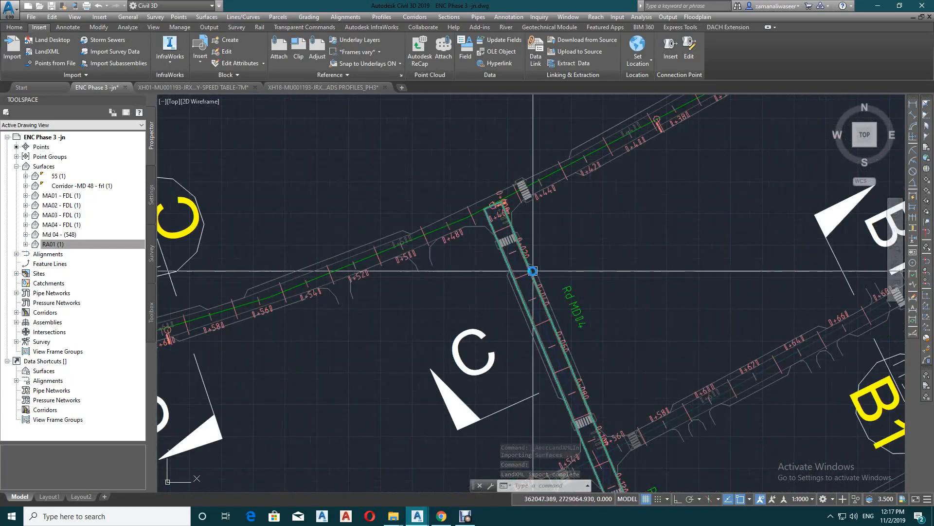
pyautogui.scroll(6, 487, 266)
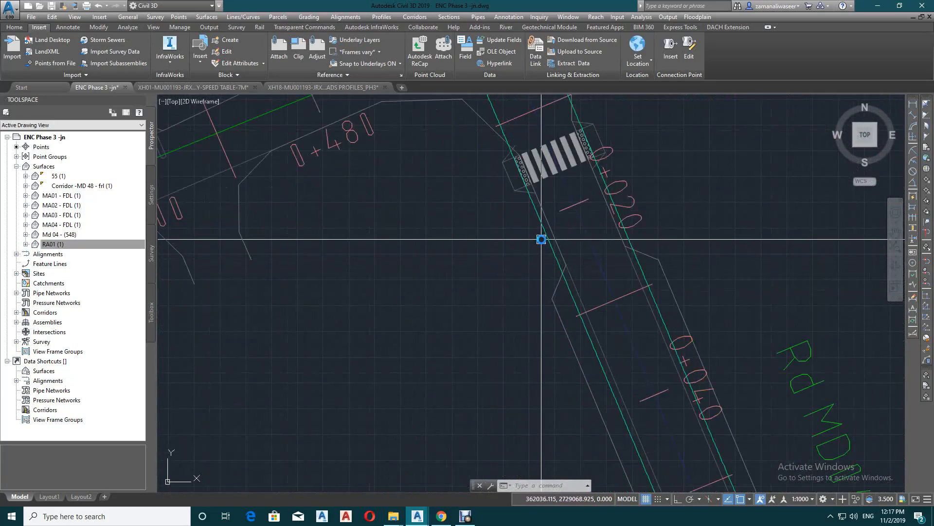
pyautogui.scroll(-6, 540, 297)
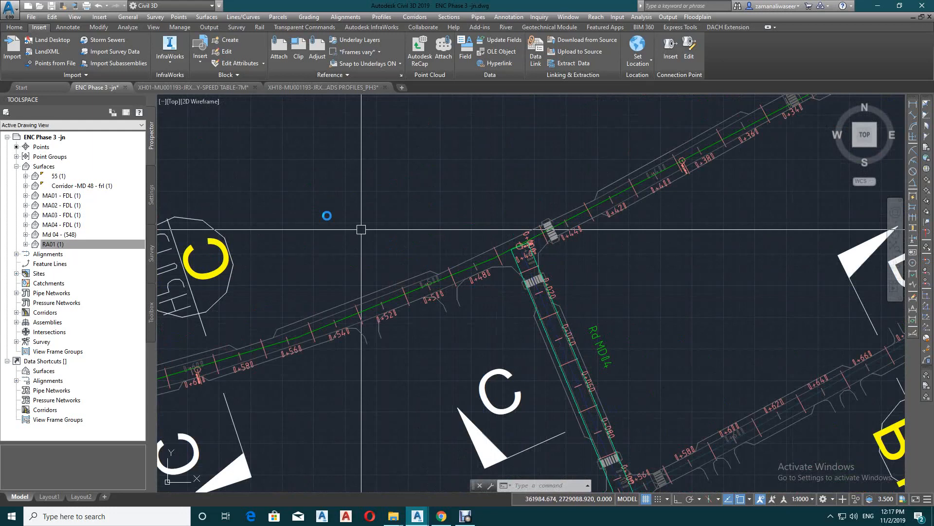
# Import the surface from "md 10 frl.xml" on the Desktop with the default LandXML import settings
pyautogui.click(37, 52)
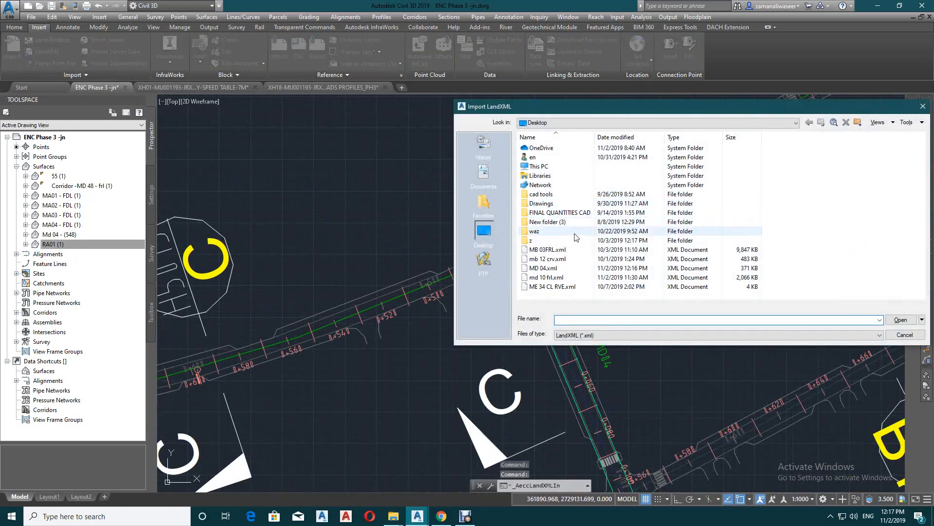
pyautogui.click(541, 278)
pyautogui.click(902, 319)
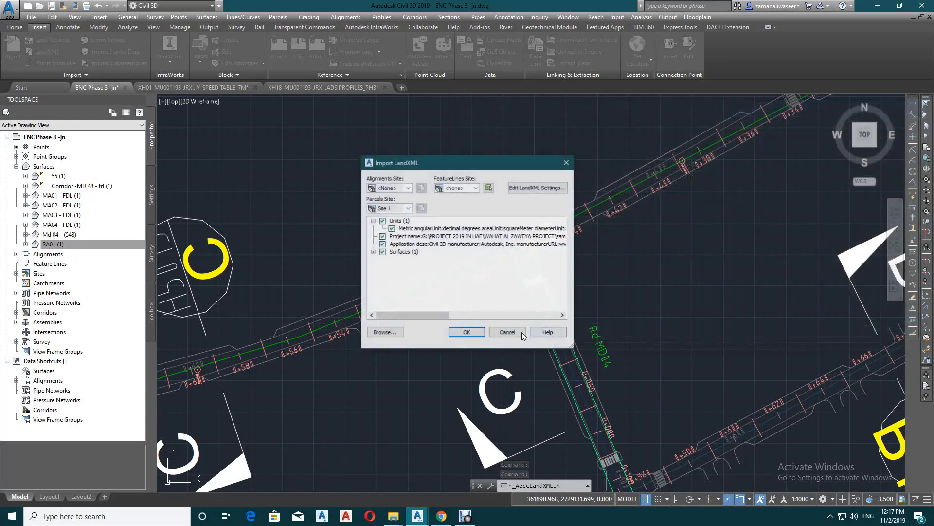
pyautogui.click(457, 331)
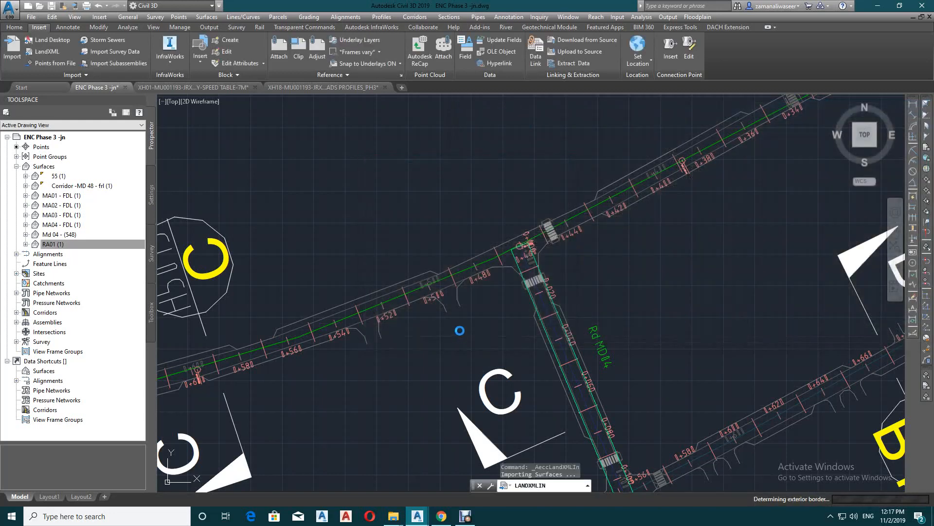
pyautogui.scroll(10, 518, 256)
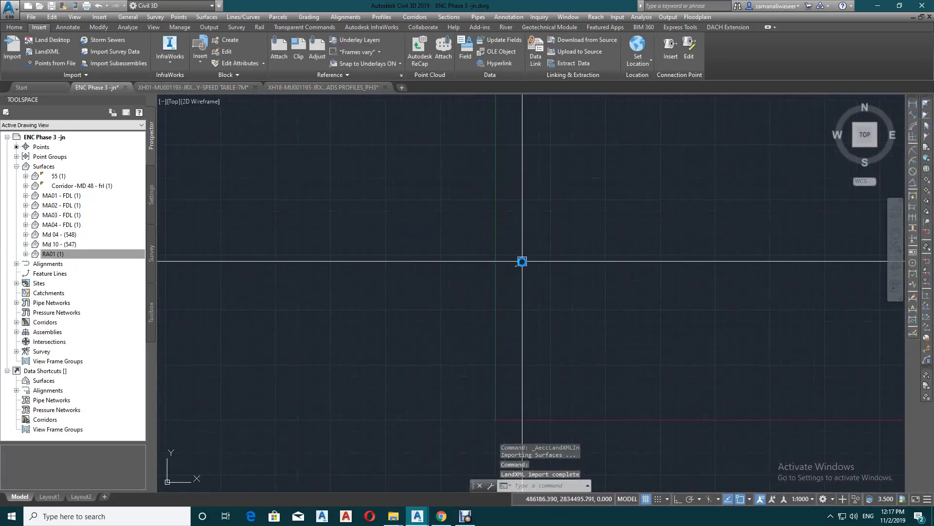
pyautogui.scroll(10, 417, 308)
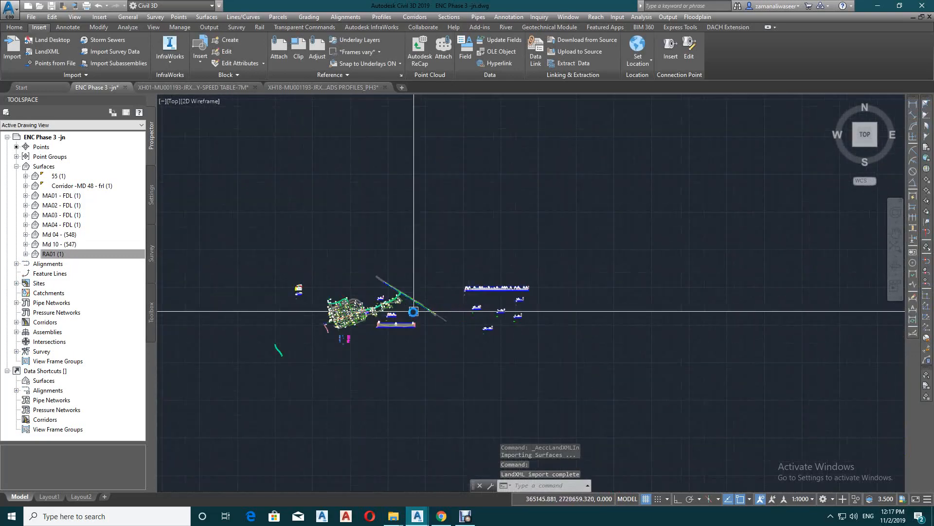
pyautogui.scroll(8, 542, 238)
pyautogui.scroll(8, 647, 210)
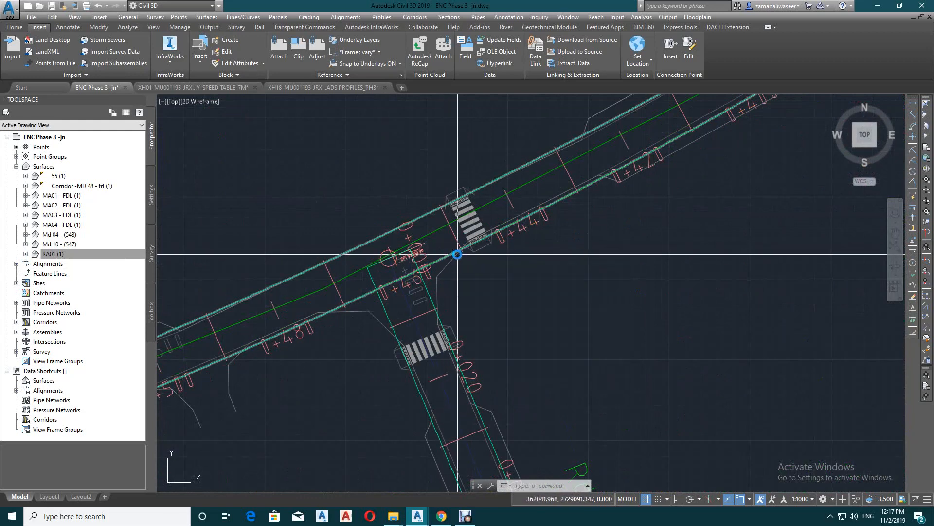
pyautogui.scroll(-2, 577, 203)
pyautogui.press('Escape')
pyautogui.scroll(5, 468, 278)
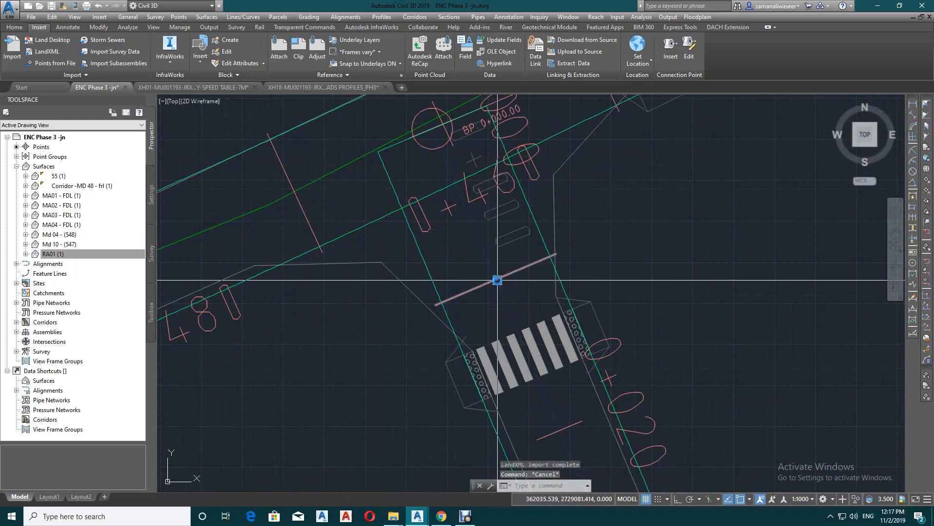
pyautogui.click(488, 261)
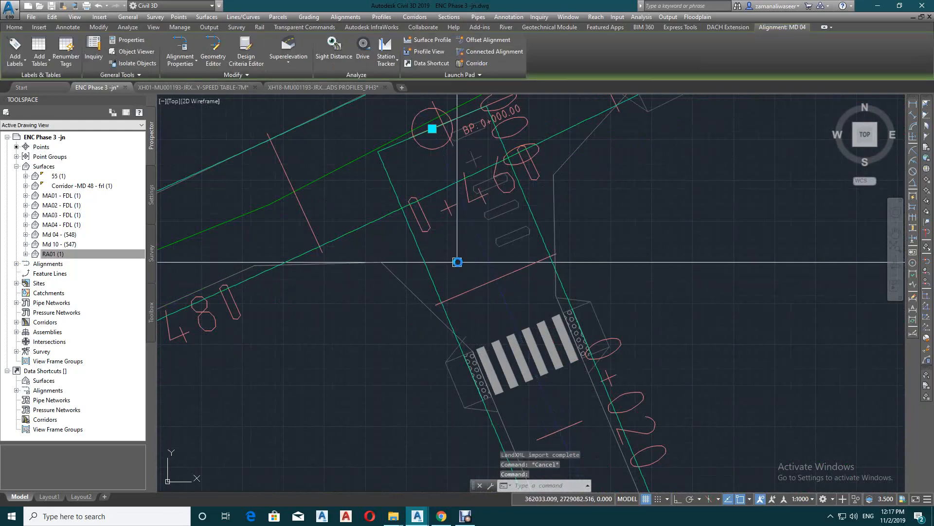
pyautogui.rightClick(480, 249)
pyautogui.press('Escape')
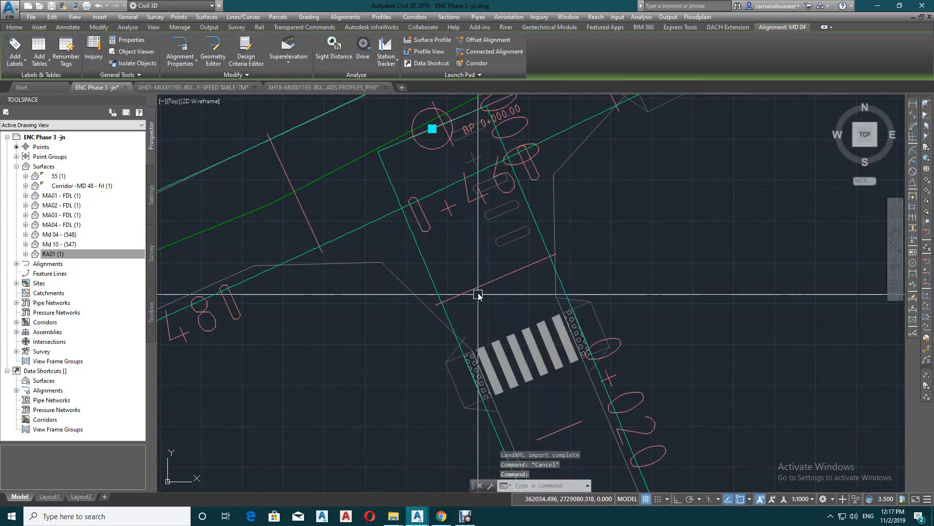
pyautogui.press('Escape')
# Replace all station labels on alignment MD 04 with major stations in the Perpendicular with Tick style at an increment of 5
pyautogui.rightClick(482, 280)
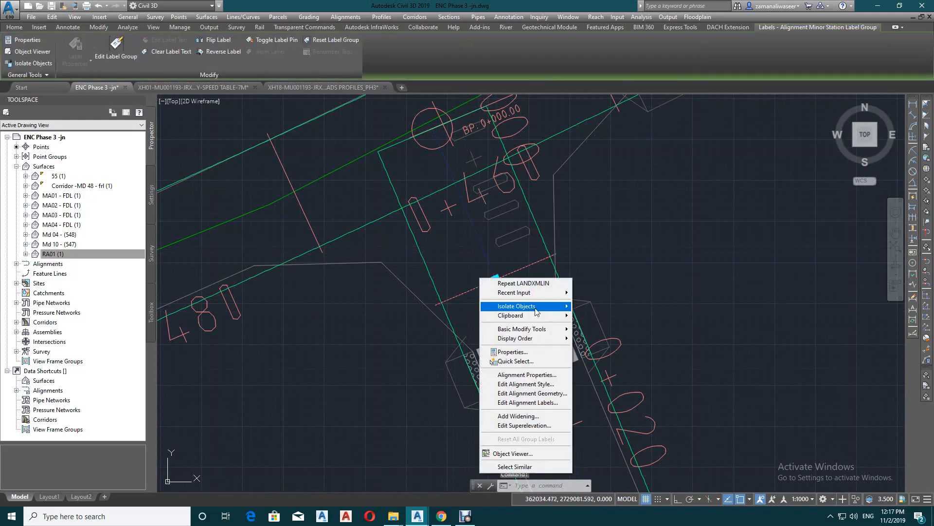
pyautogui.click(545, 403)
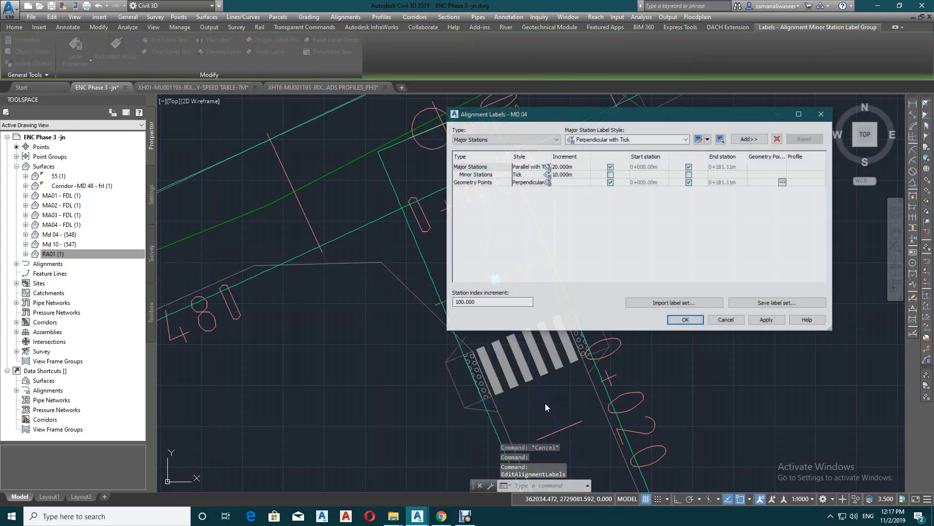
pyautogui.click(778, 139)
pyautogui.click(779, 140)
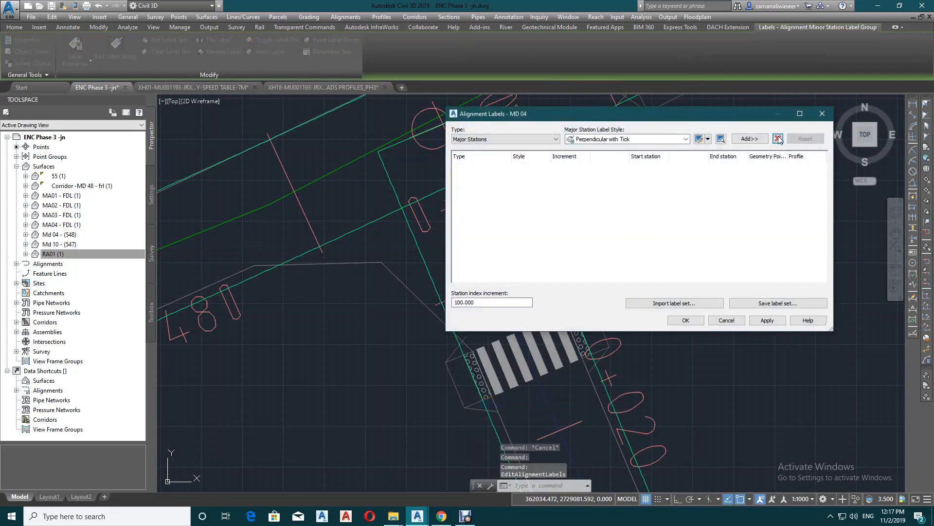
pyautogui.click(749, 139)
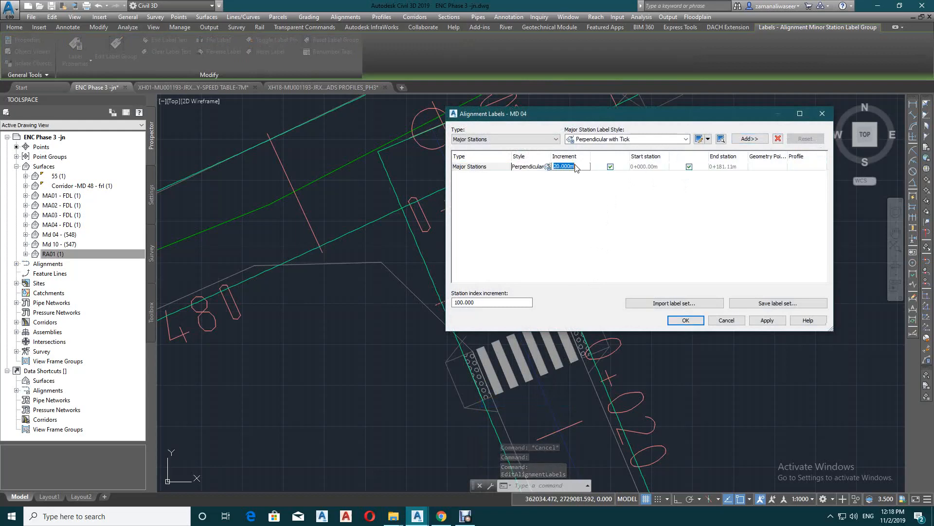
pyautogui.click(682, 319)
pyautogui.press('Escape')
pyautogui.scroll(-5, 591, 281)
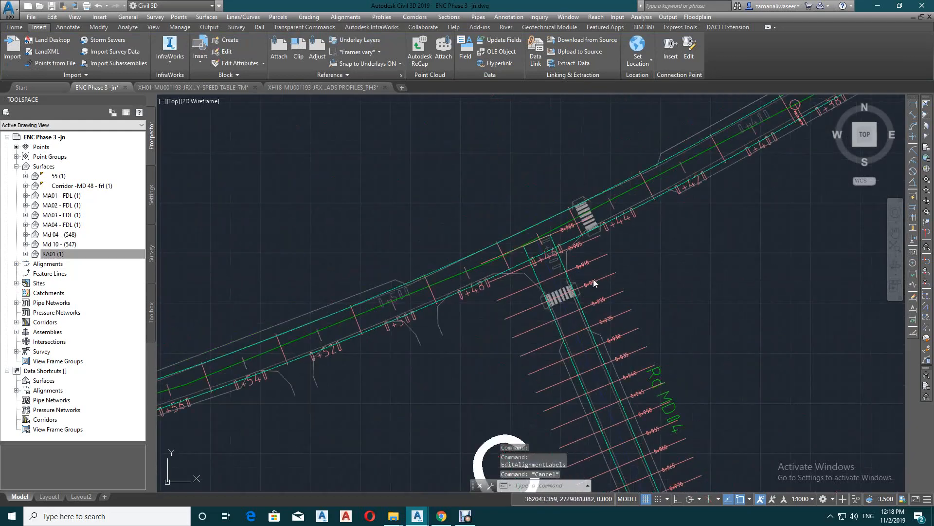
# Draw a polyline about 6 m long across road MD 04 above its crosswalk, linking the inner ends of the two corner curves
pyautogui.scroll(4, 573, 273)
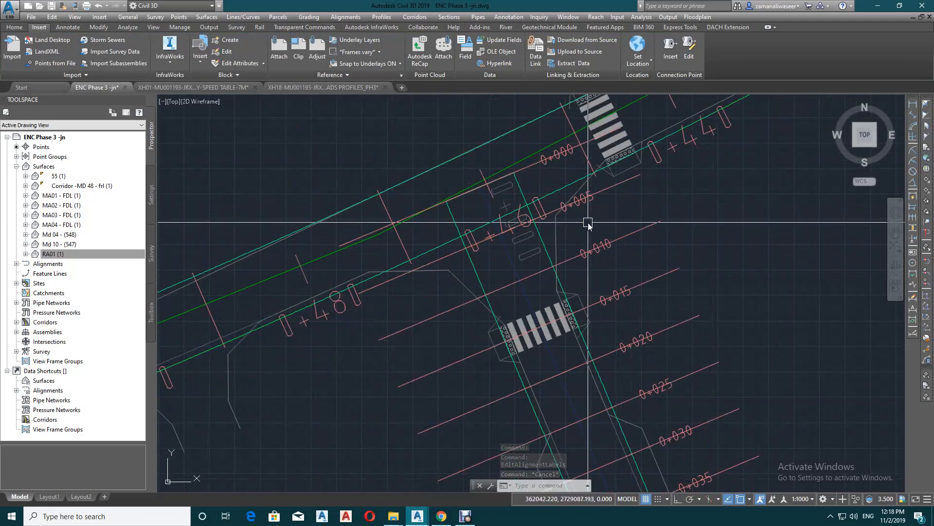
pyautogui.write('pl')
pyautogui.press('Return')
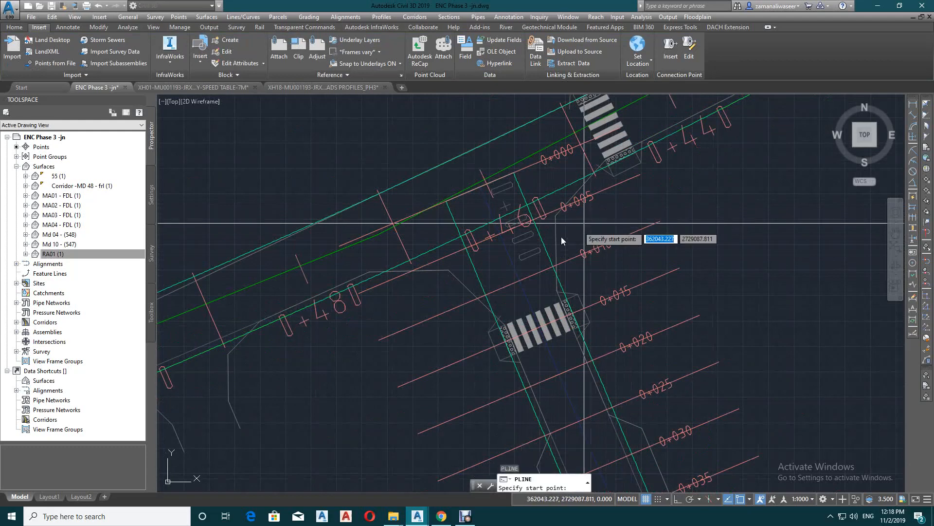
pyautogui.scroll(4, 507, 335)
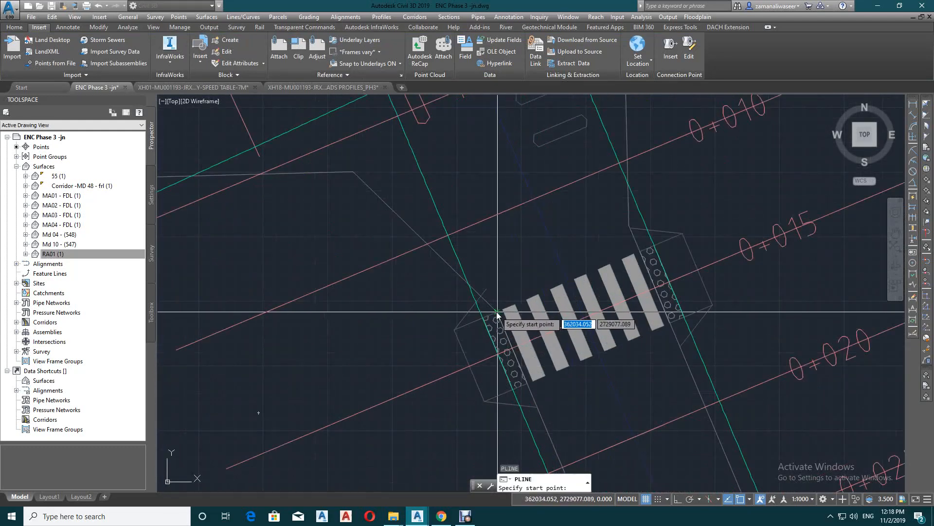
pyautogui.click(496, 312)
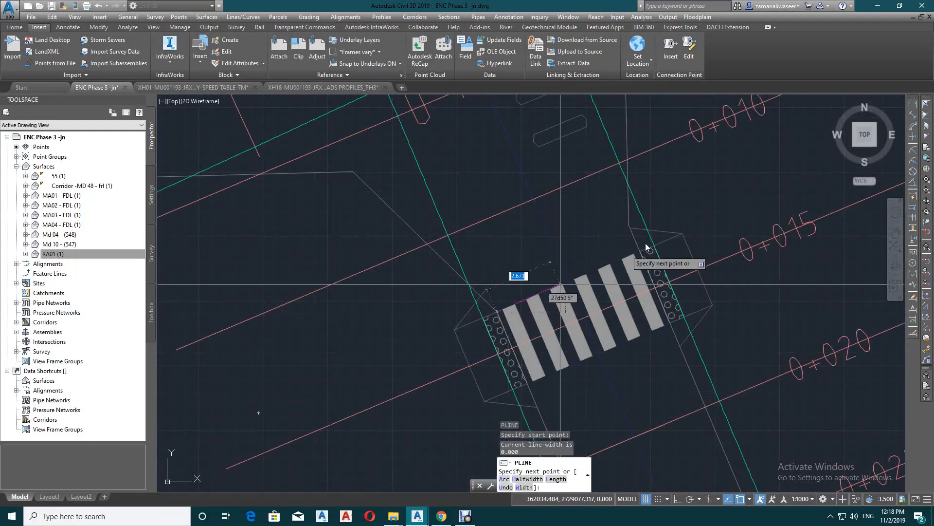
pyautogui.click(627, 227)
pyautogui.press('Escape')
# Join the crossing polyline and the two corner curves into a single polyline
pyautogui.click(548, 282)
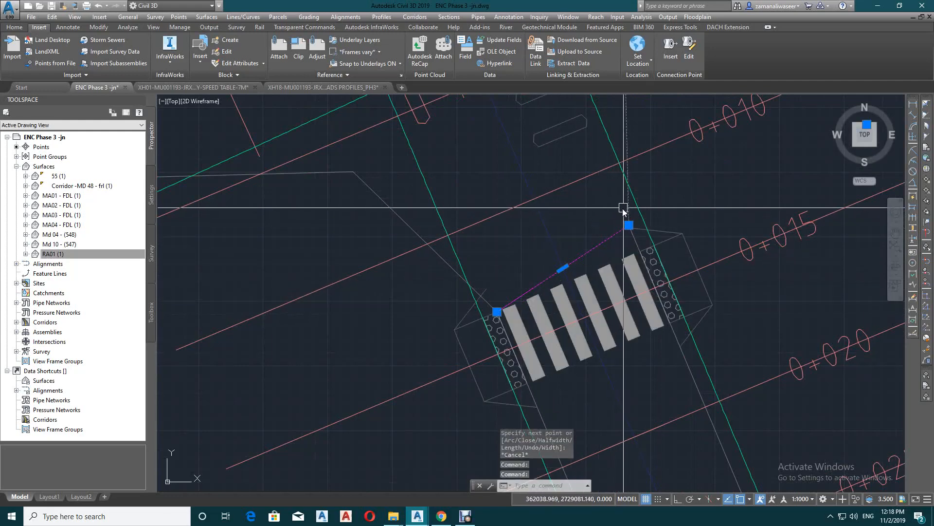
pyautogui.click(452, 264)
pyautogui.scroll(-4, 572, 278)
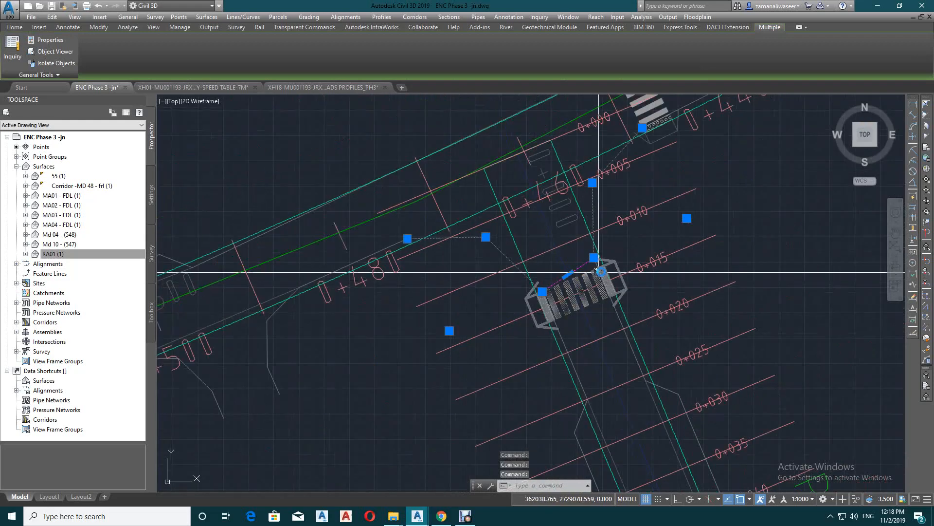
pyautogui.write('j')
pyautogui.press('Return')
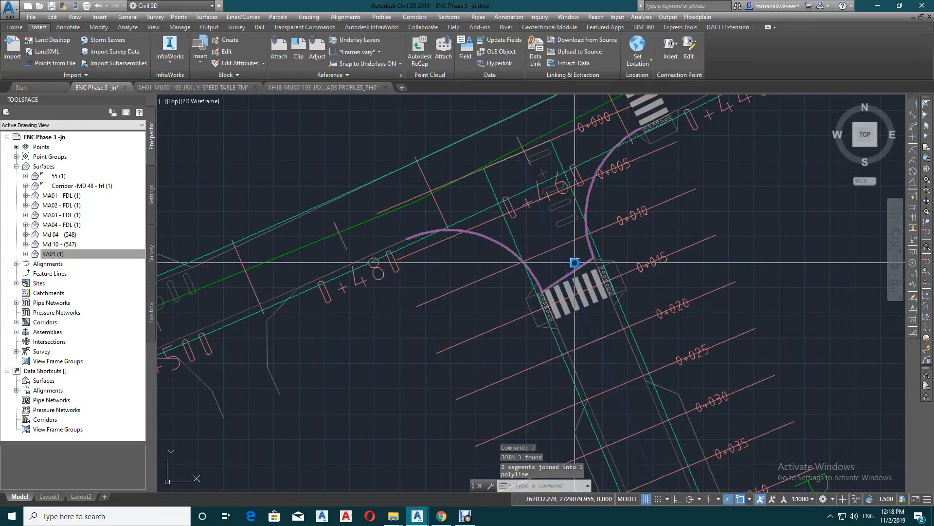
pyautogui.click(576, 264)
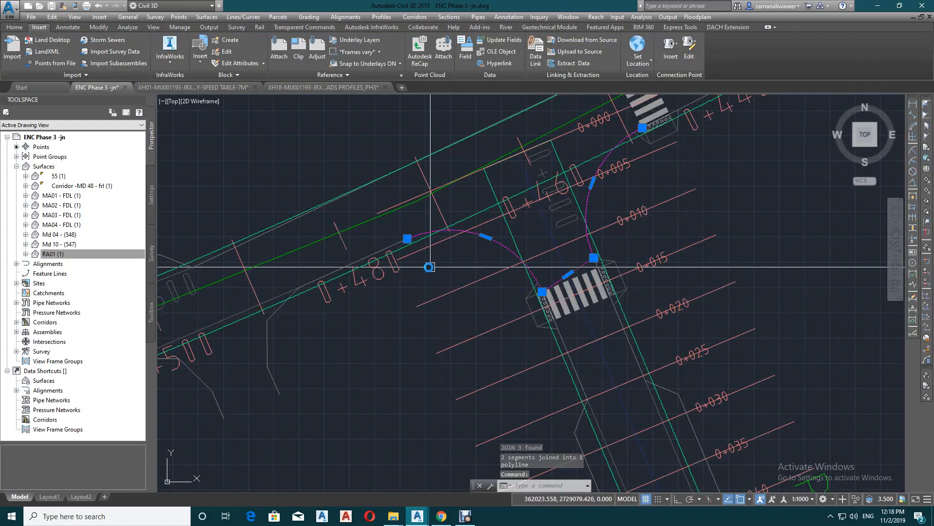
pyautogui.press('Escape')
# Create a centerline alignment named JN 01 from the joined junction polyline, without adding curves between tangents
pyautogui.moveTo(419, 236)
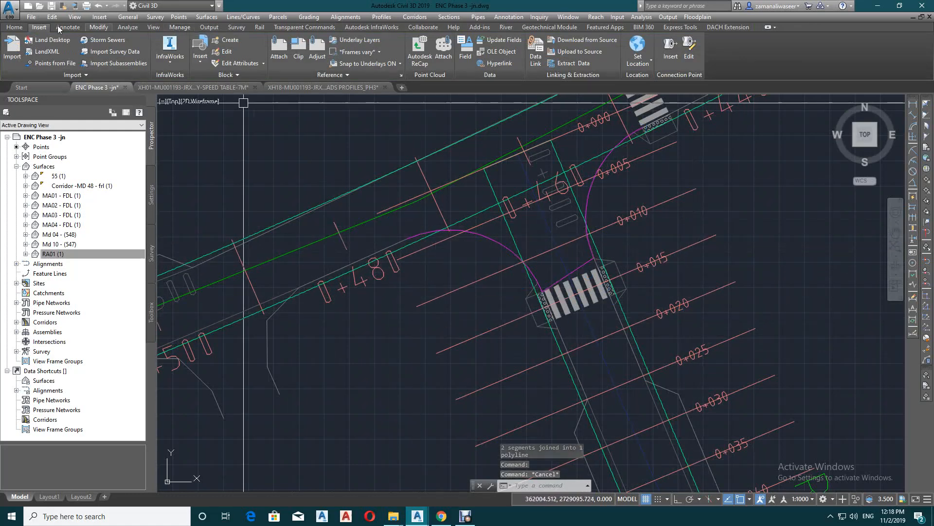
pyautogui.click(14, 27)
pyautogui.click(196, 41)
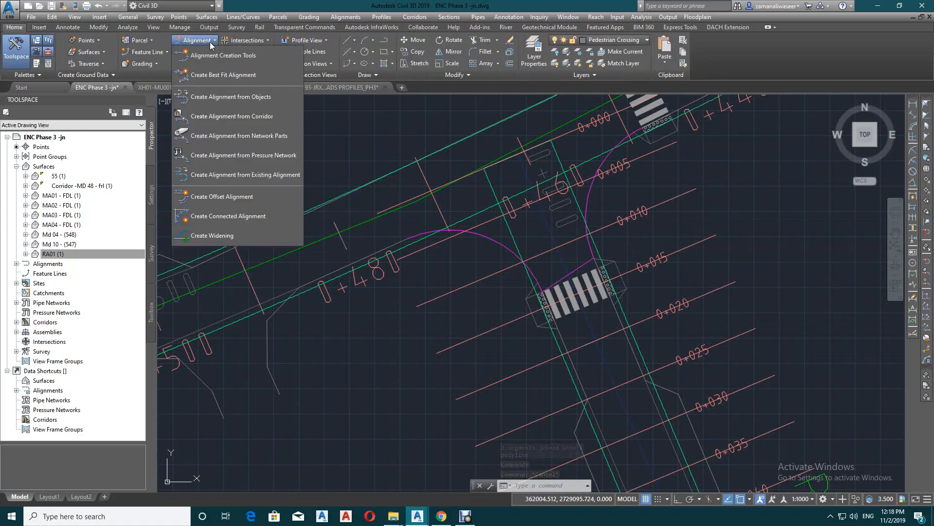
pyautogui.click(238, 97)
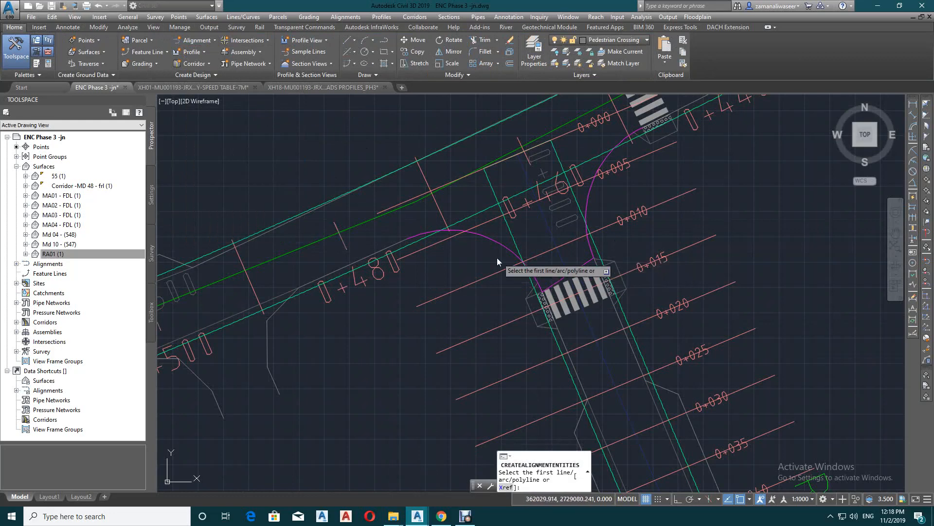
pyautogui.click(487, 240)
pyautogui.press('Return')
pyautogui.press('Return')
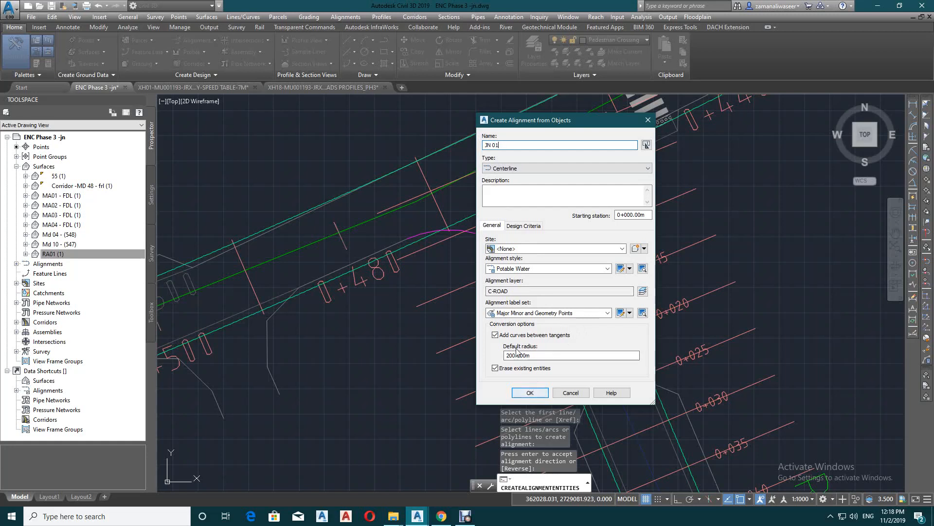
pyautogui.click(498, 335)
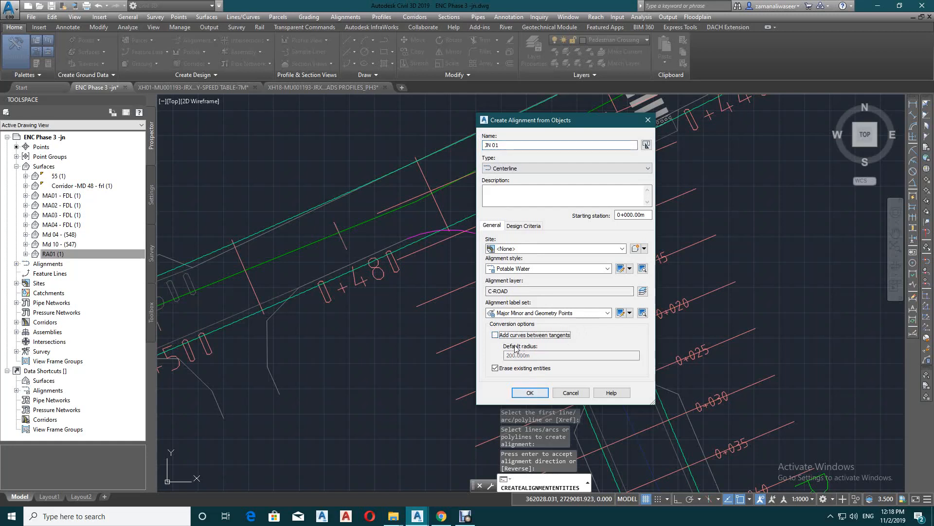
pyautogui.click(531, 393)
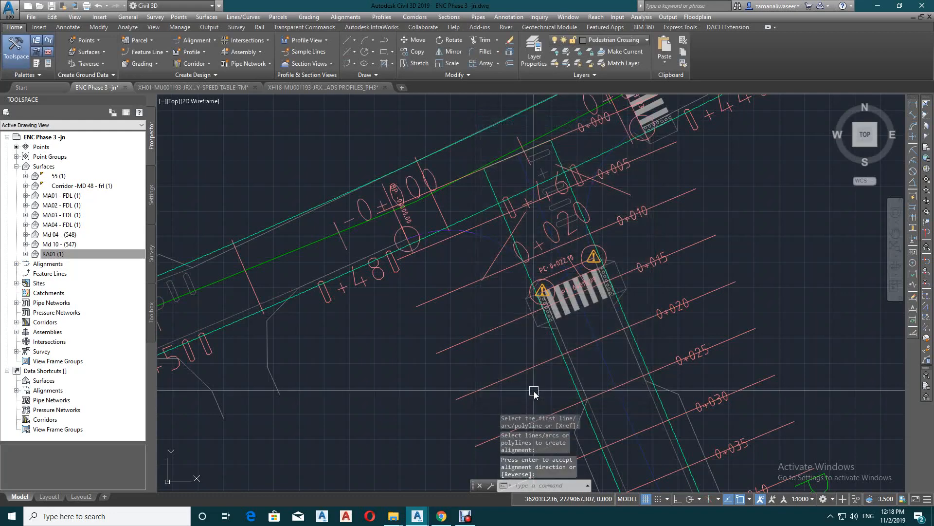
# Create a profile view for alignment JN 01 in the wz style and place it at the junction
pyautogui.click(489, 243)
pyautogui.press('Escape')
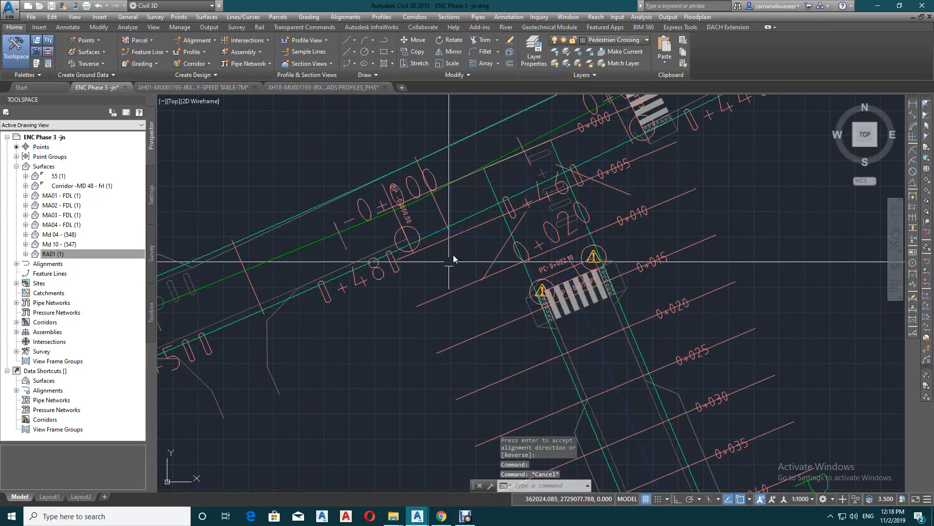
pyautogui.moveTo(478, 238)
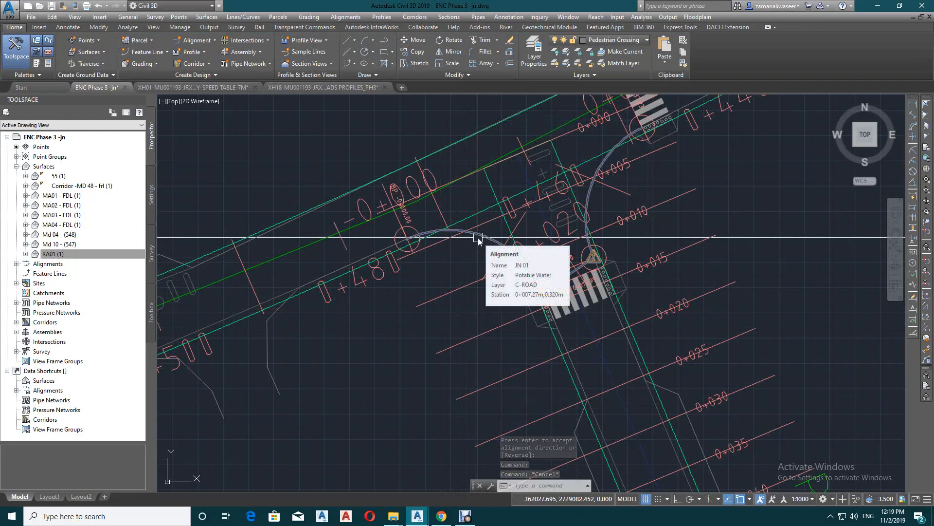
pyautogui.click(478, 238)
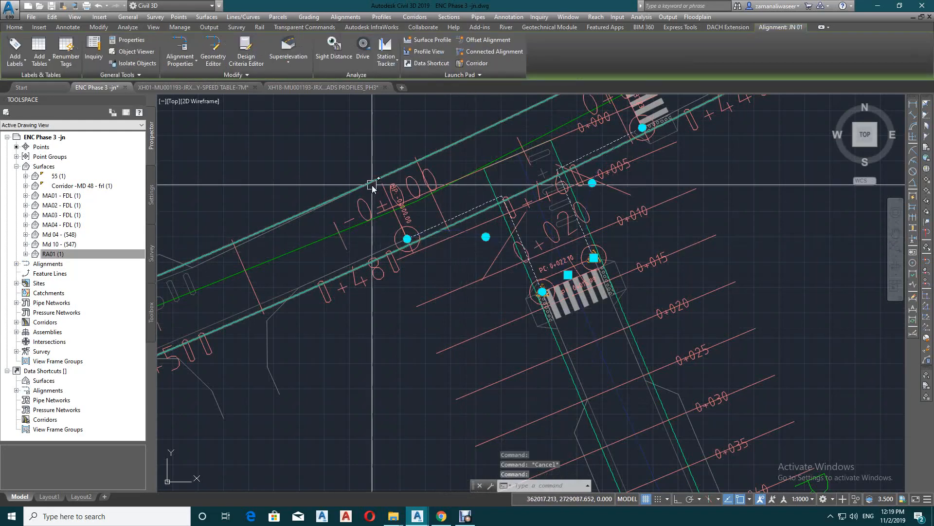
pyautogui.click(422, 52)
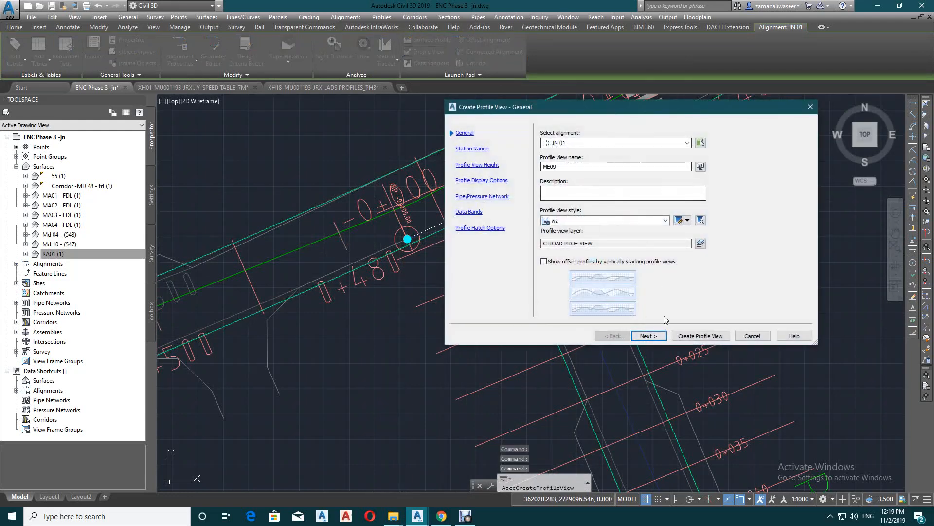
pyautogui.click(700, 336)
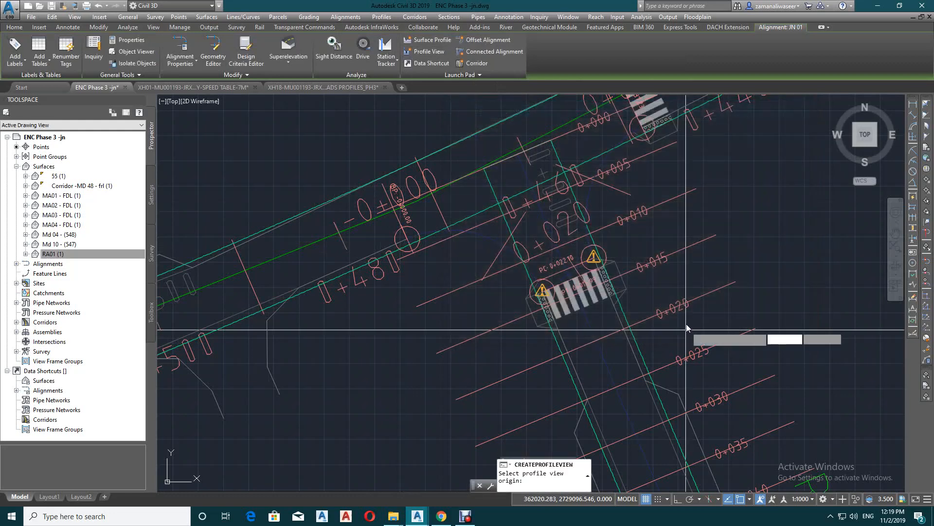
pyautogui.click(790, 247)
pyautogui.press('Escape')
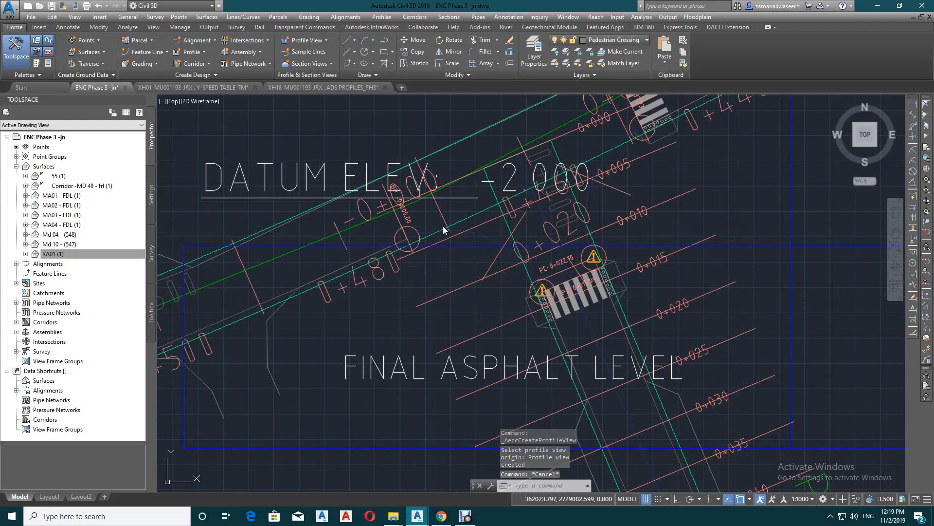
# Create a random surface point from surface Md 10 - (547) at the start of the JN 01 alignment
pyautogui.moveTo(450, 226); pyautogui.dragTo(500, 254, button='middle')
pyautogui.click(85, 41)
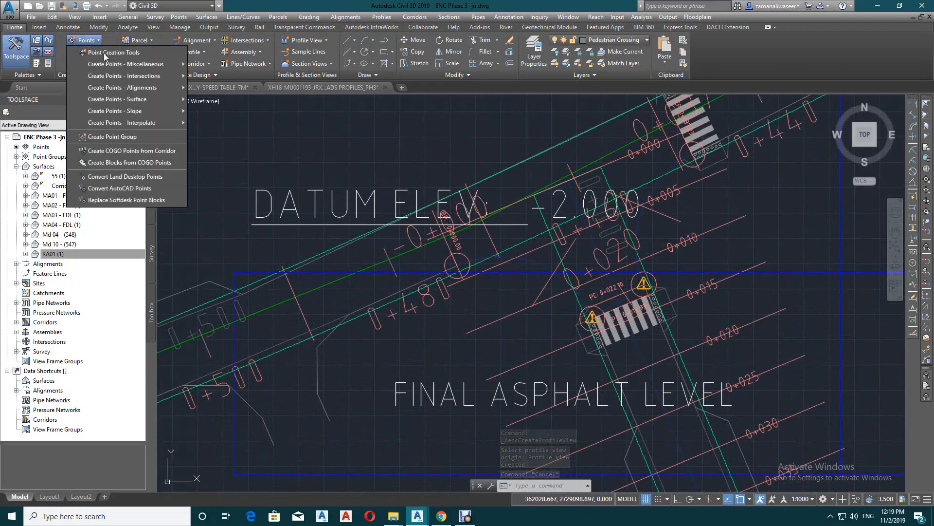
pyautogui.click(115, 52)
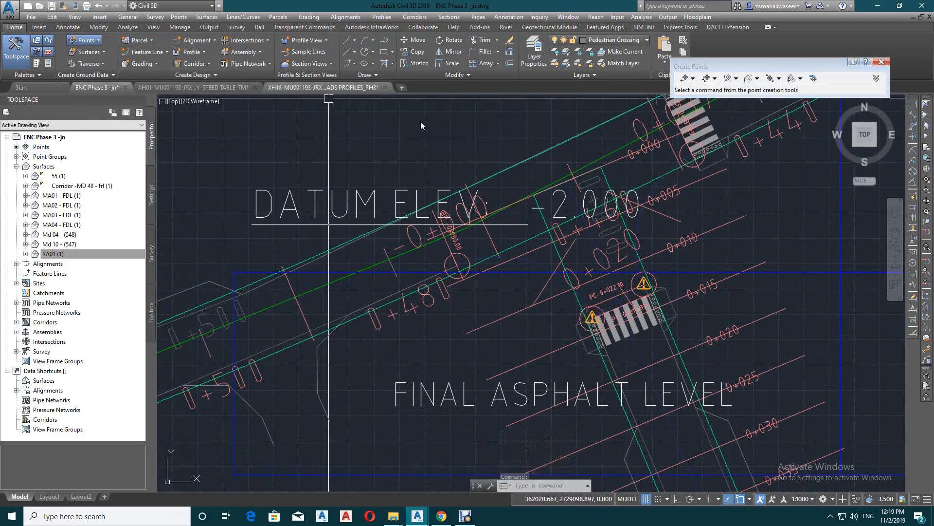
pyautogui.click(757, 78)
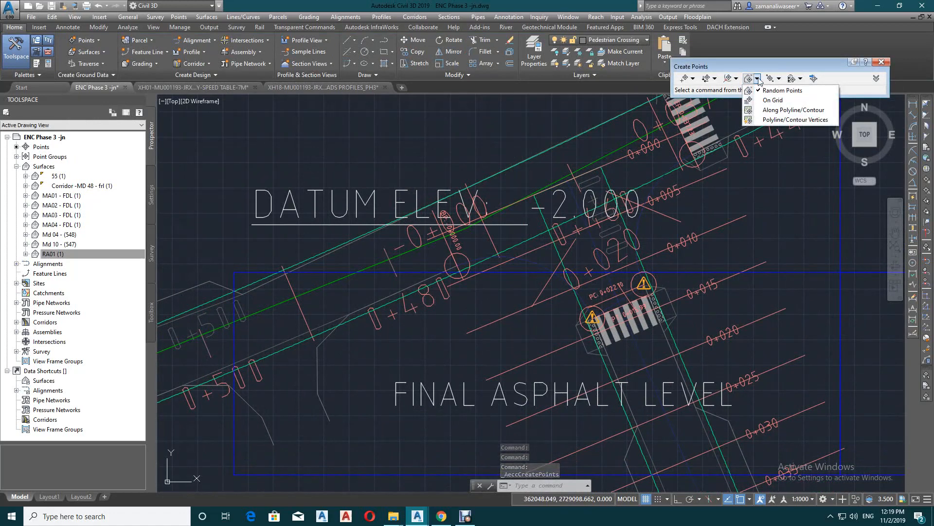
pyautogui.click(779, 90)
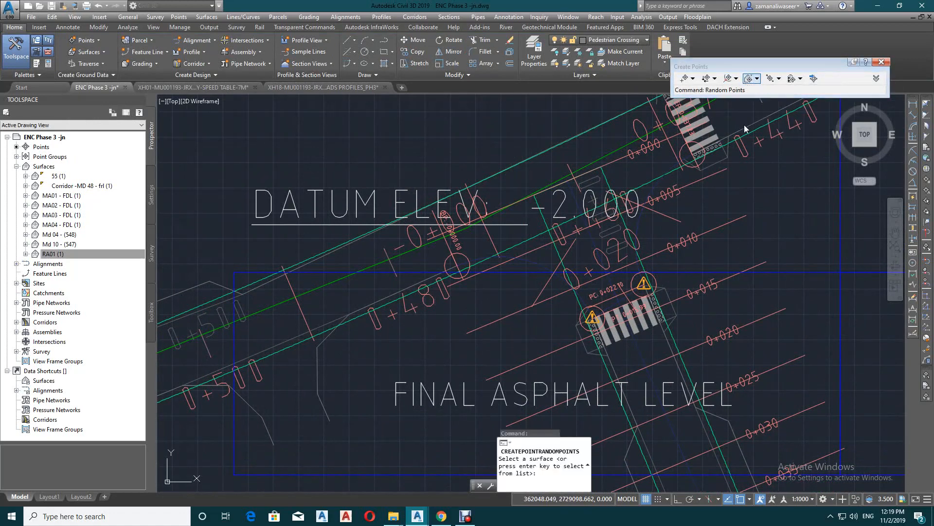
pyautogui.click(504, 169)
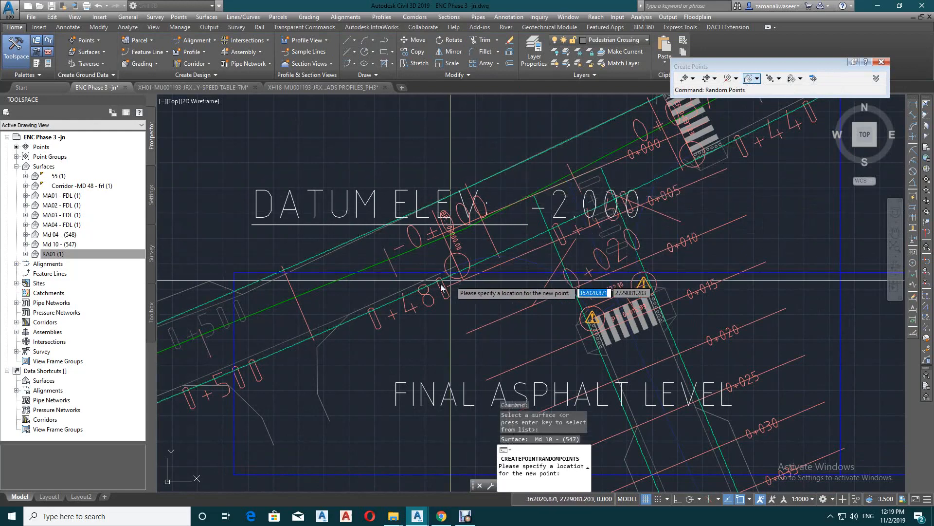
pyautogui.scroll(4, 441, 288)
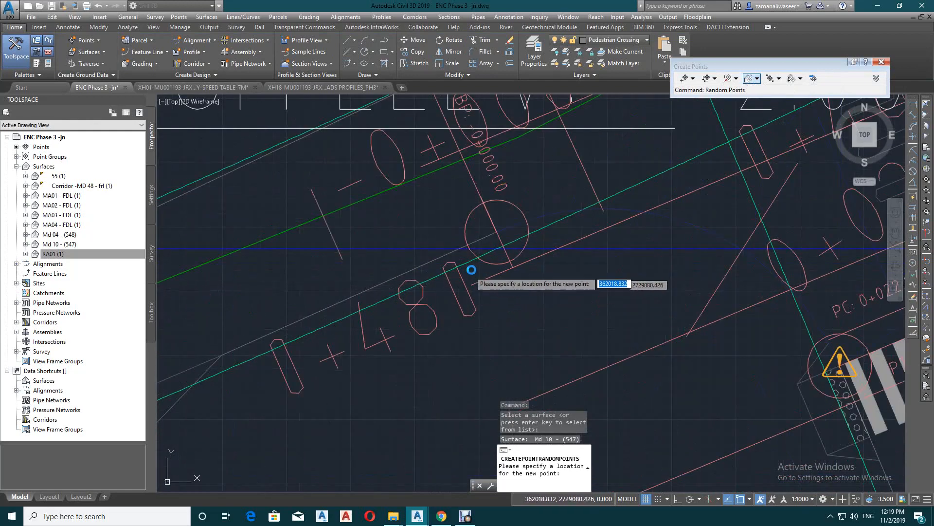
pyautogui.click(496, 233)
# Place a second Md 10 surface point where JN 01 ends at the MD 10 crosswalk, and finish placing points
pyautogui.scroll(-4, 392, 278)
pyautogui.scroll(3, 662, 174)
pyautogui.scroll(-3, 622, 168)
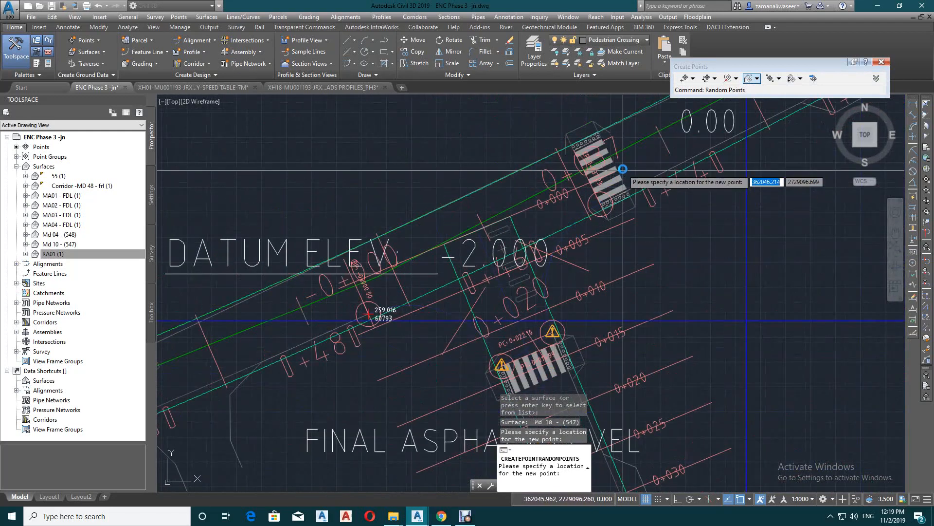
pyautogui.scroll(4, 608, 204)
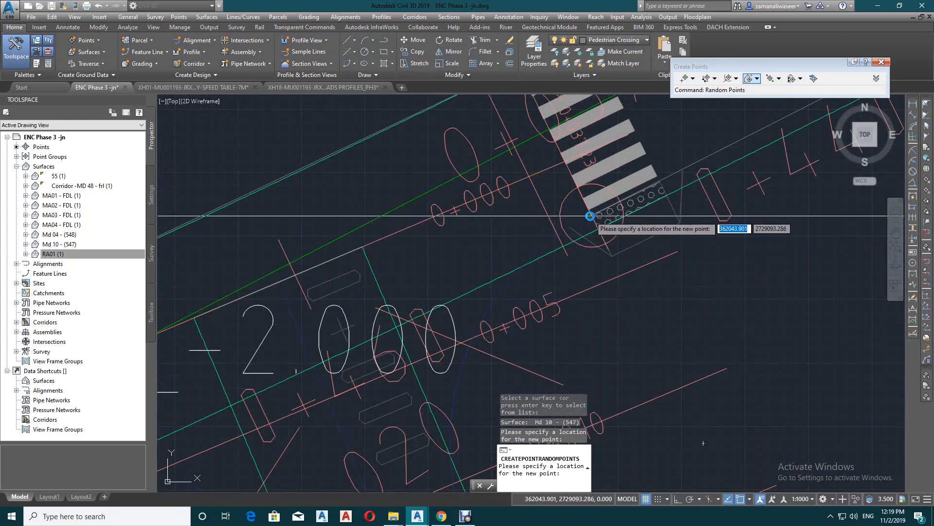
pyautogui.click(591, 215)
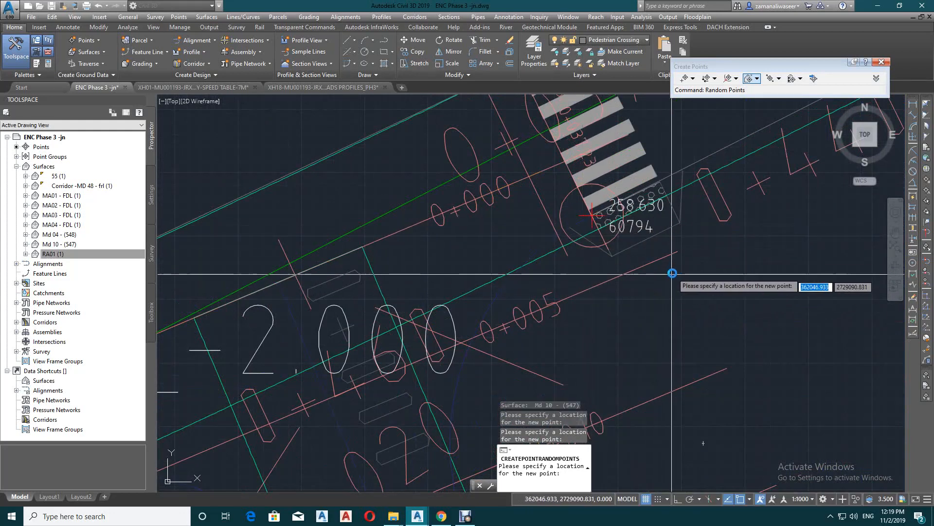
pyautogui.scroll(-3, 717, 206)
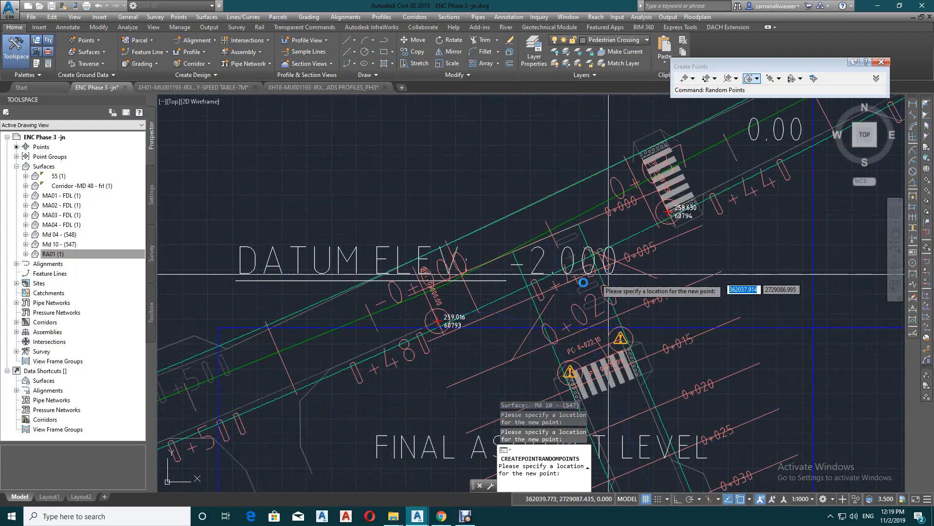
pyautogui.press('Escape')
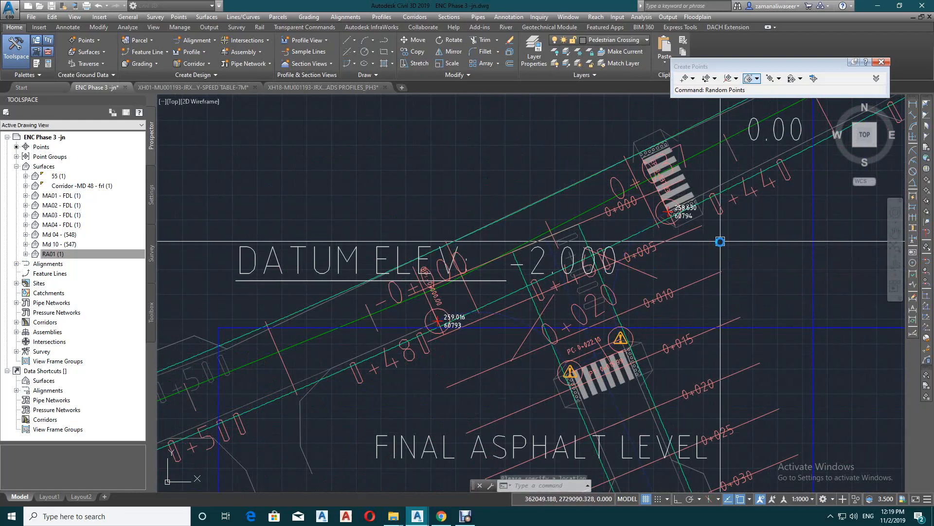
# Create random points from surface Md 04 - (548) at both curve ends beside the MD 04 crosswalk
pyautogui.press('Return')
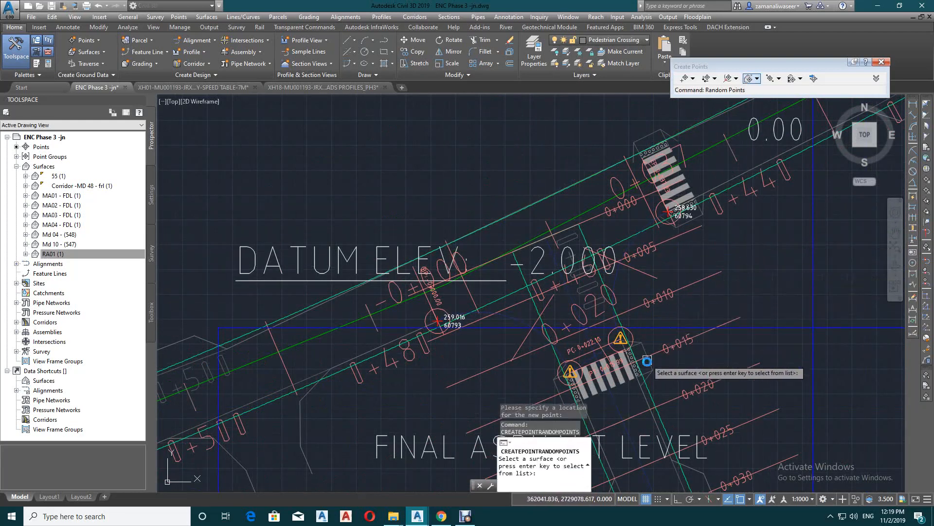
pyautogui.click(654, 400)
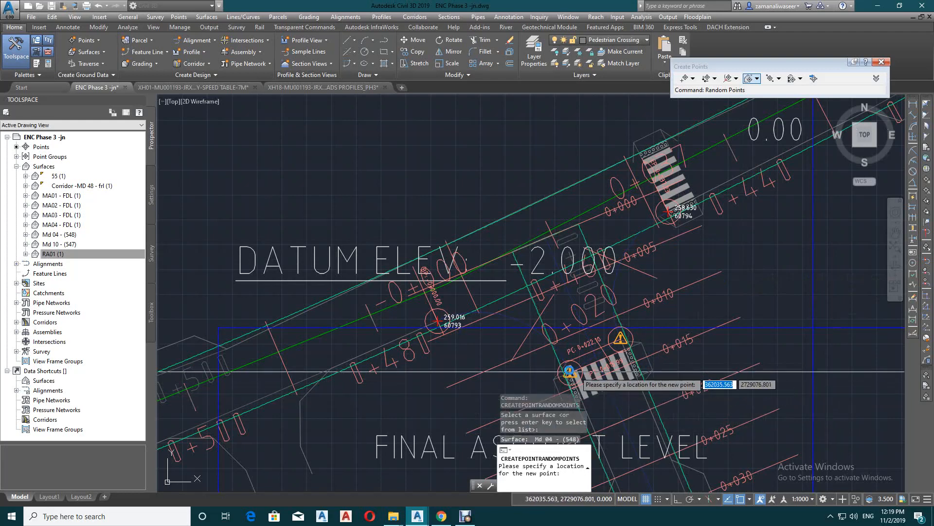
pyautogui.scroll(5, 572, 380)
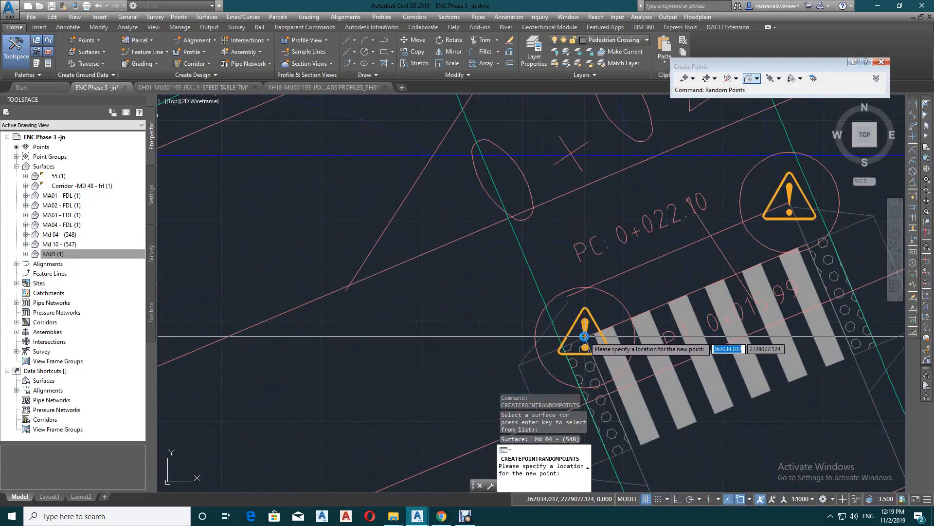
pyautogui.click(584, 336)
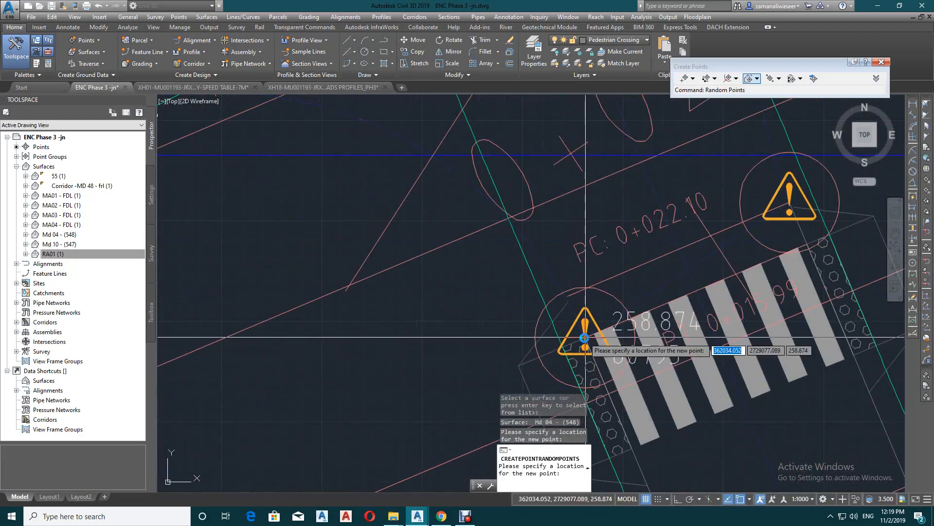
pyautogui.click(788, 203)
pyautogui.scroll(-4, 778, 201)
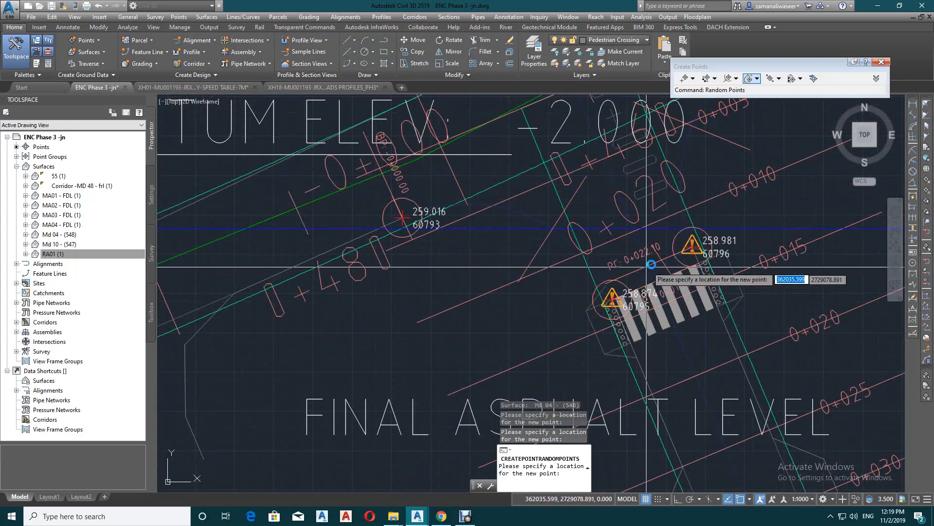
pyautogui.press('Return')
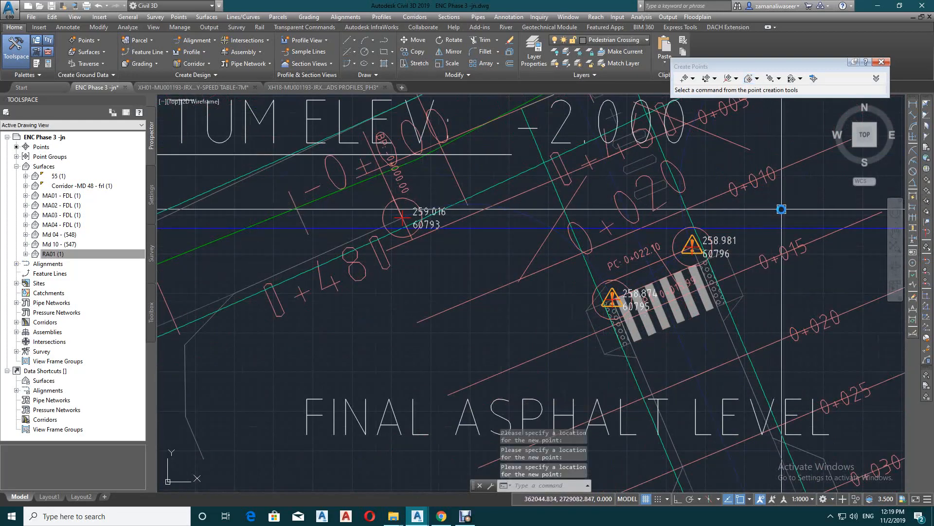
# Start a layout profile for JN 01 from its profile view with the Design Profile style and Complete Label Set
pyautogui.scroll(-6, 507, 305)
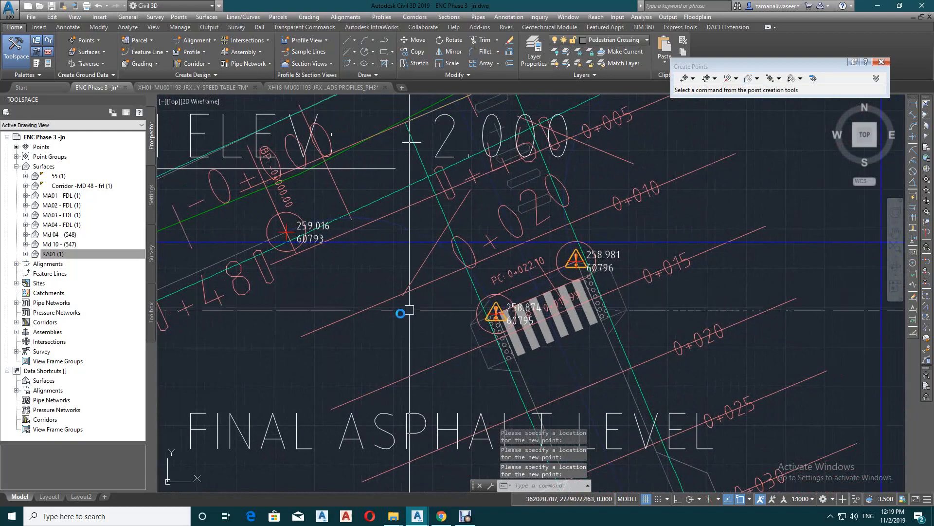
pyautogui.click(550, 298)
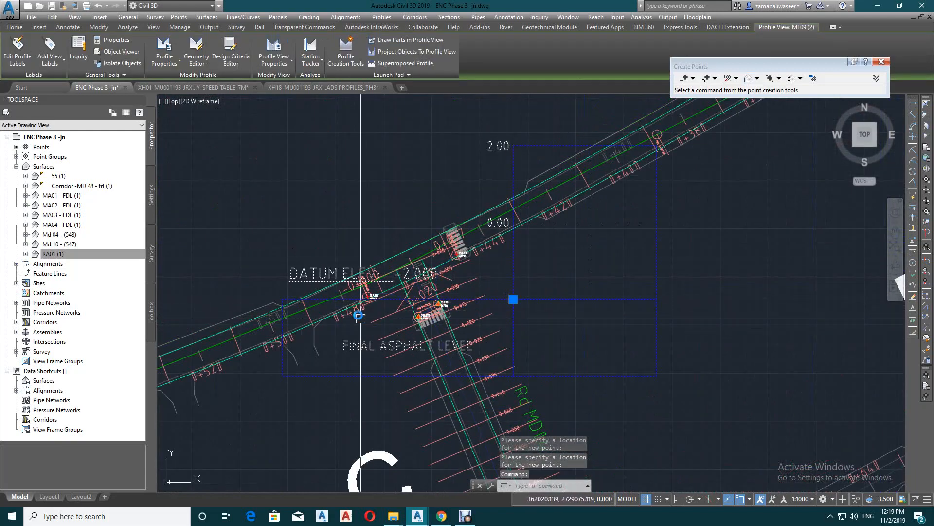
pyautogui.scroll(5, 405, 301)
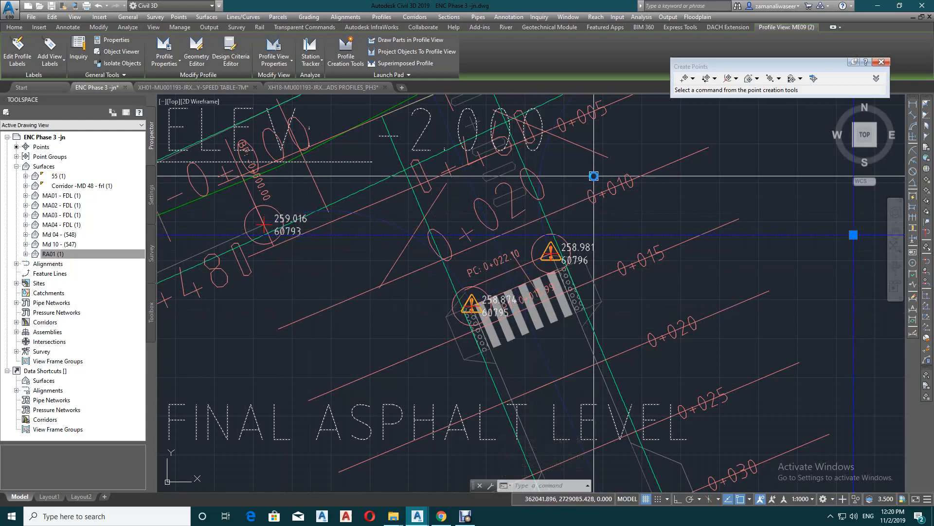
pyautogui.click(346, 57)
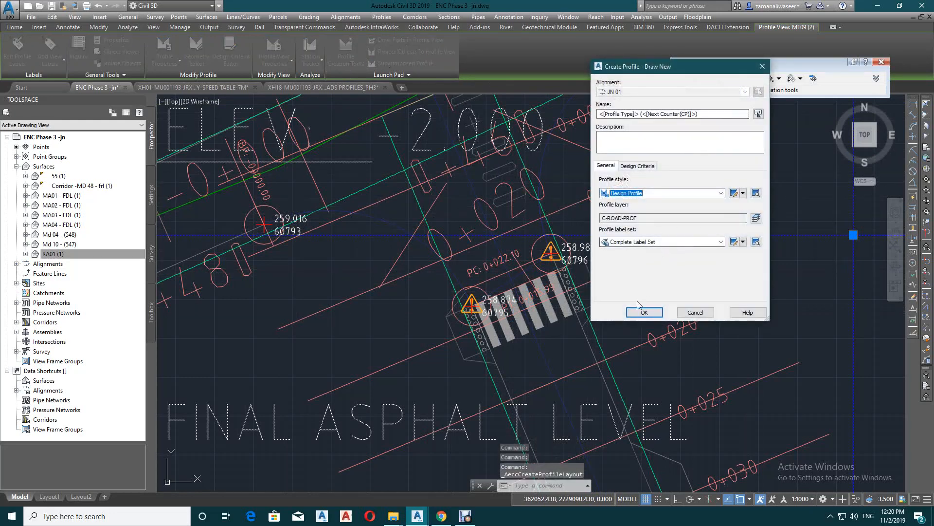
pyautogui.click(644, 314)
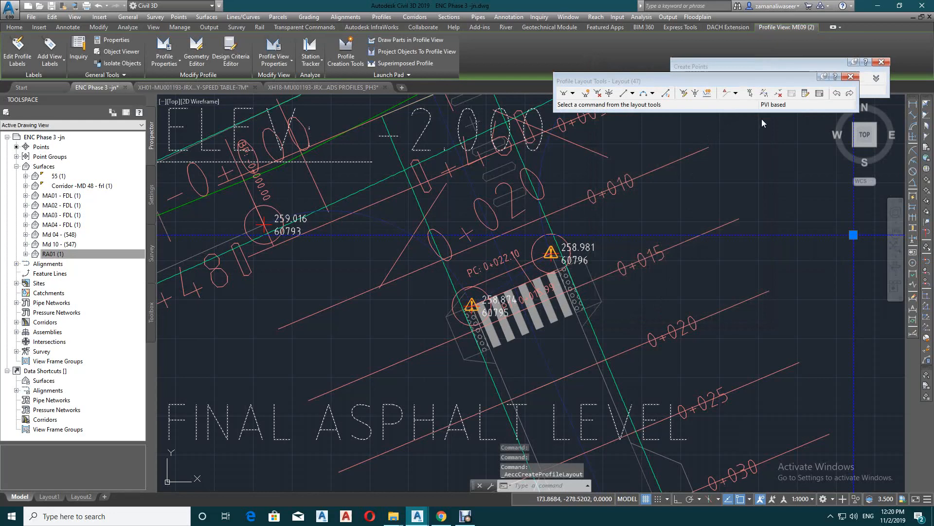
pyautogui.moveTo(709, 75); pyautogui.dragTo(722, 122)
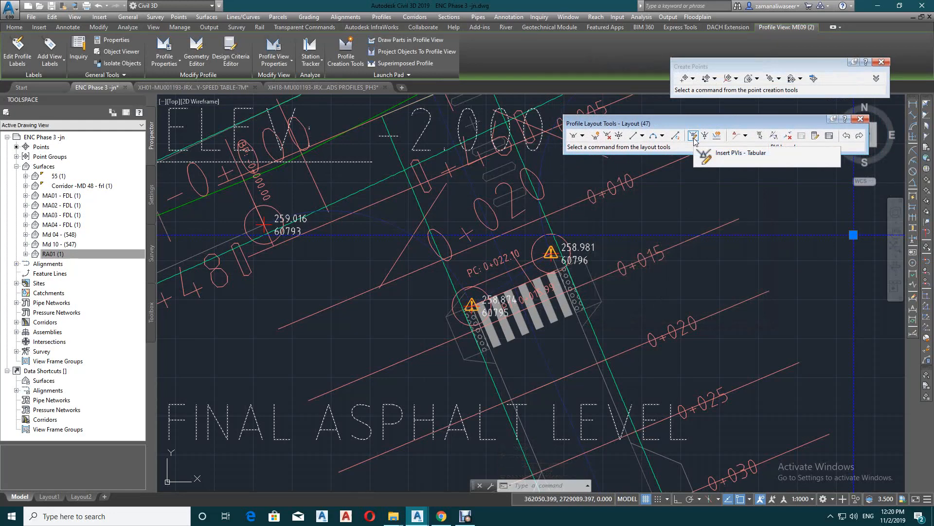
pyautogui.click(694, 136)
pyautogui.moveTo(498, 213); pyautogui.dragTo(836, 111)
pyautogui.click(876, 266)
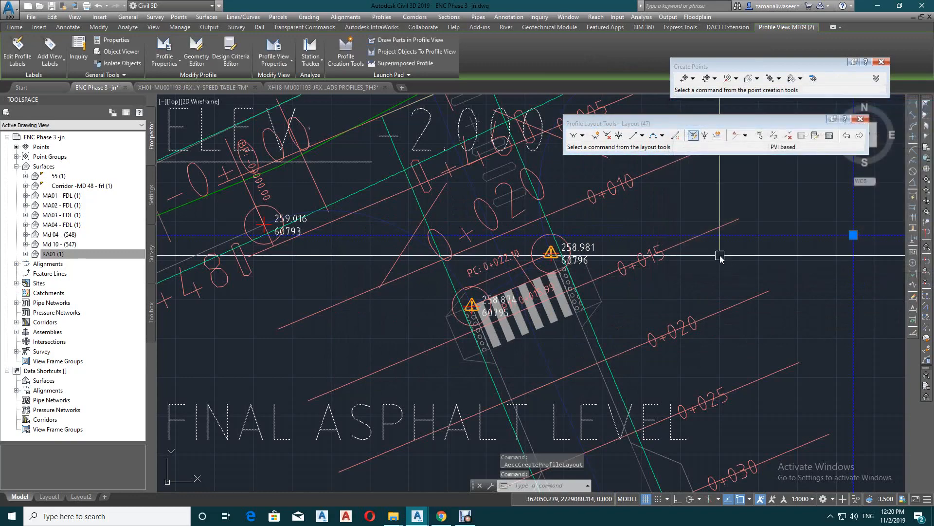
pyautogui.scroll(-4, 666, 318)
pyautogui.scroll(4, 682, 269)
pyautogui.moveTo(738, 259)
pyautogui.mouseDown(button='middle')
pyautogui.moveTo(676, 275)
pyautogui.moveTo(686, 307)
pyautogui.mouseUp(button='middle')
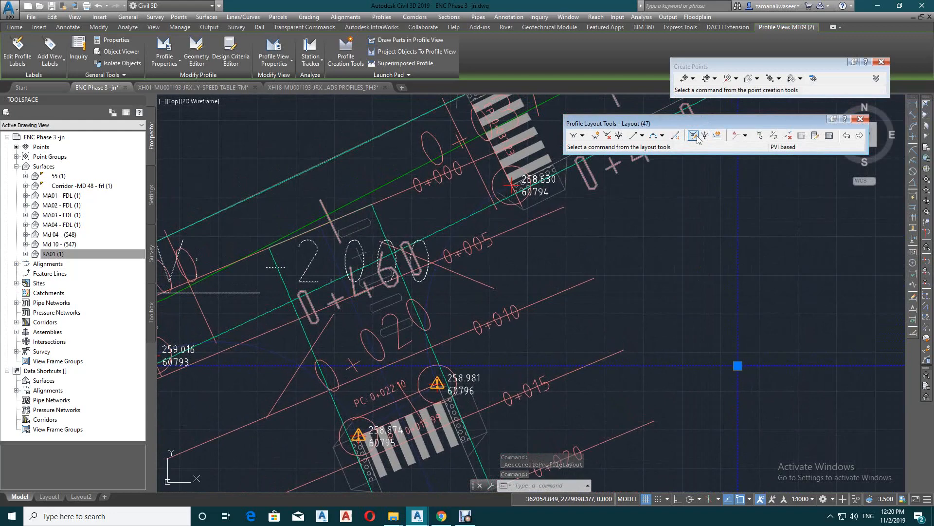
# Start inserting PVIs in tabular form and add the first one at station 0 with elevation 259.016 m
pyautogui.click(693, 136)
pyautogui.click(701, 165)
pyautogui.click(701, 165)
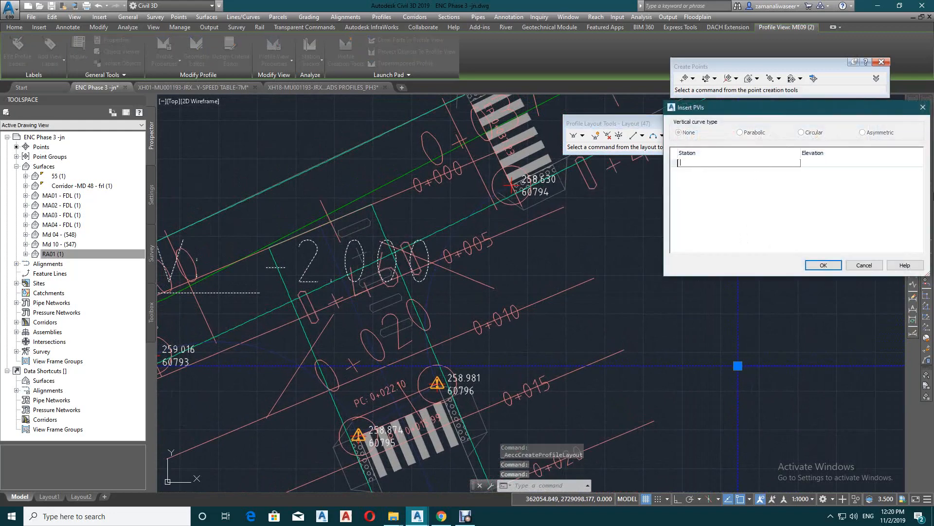
pyautogui.write('0')
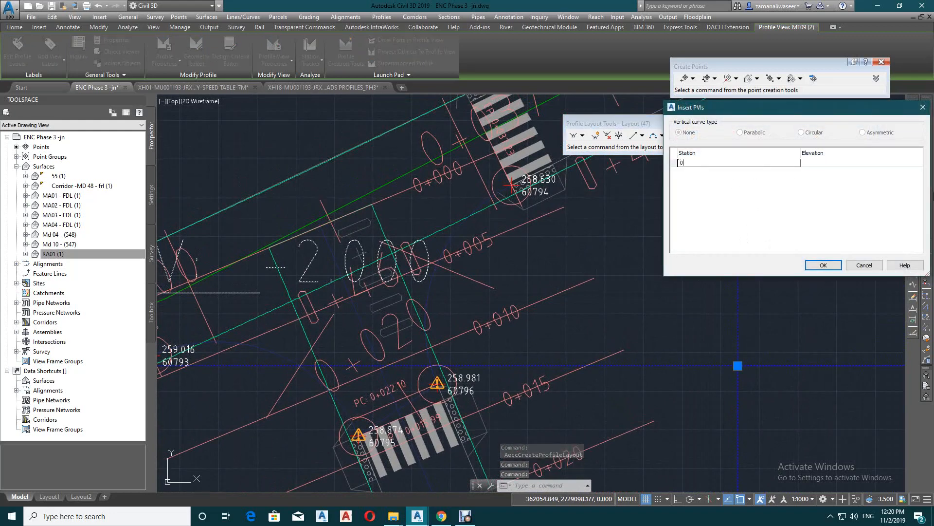
pyautogui.press('Tab')
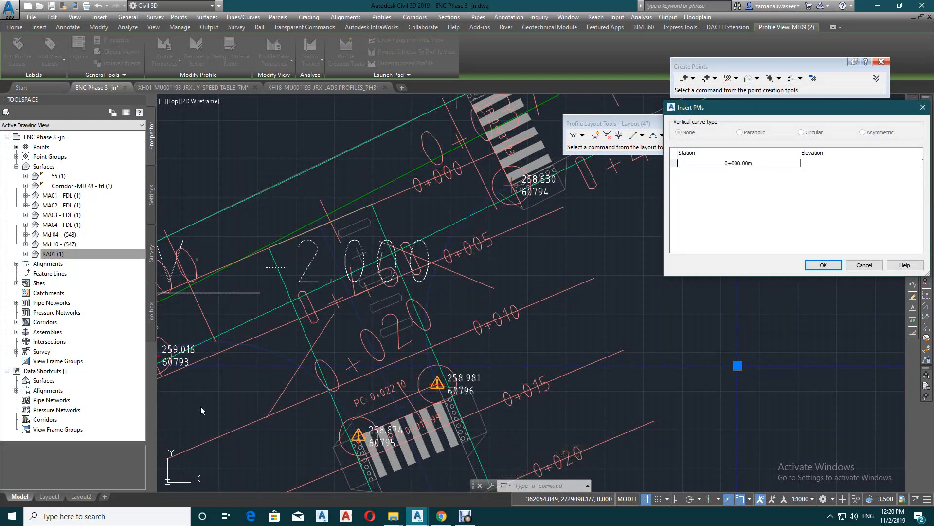
pyautogui.write('259.016')
pyautogui.press('Return')
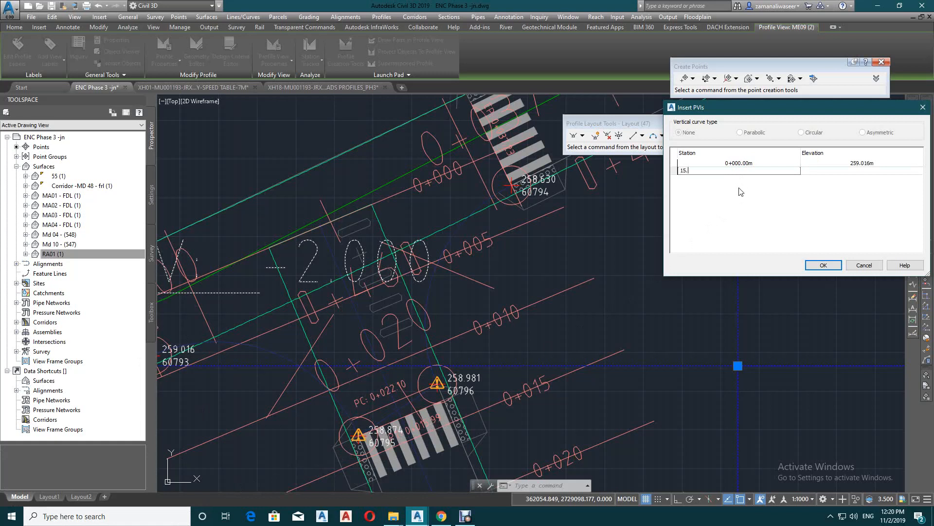
# Add PVIs at station 15.99 with elevation 258.874 m and at station 22.10 with elevation 258.981 m
pyautogui.press('Tab')
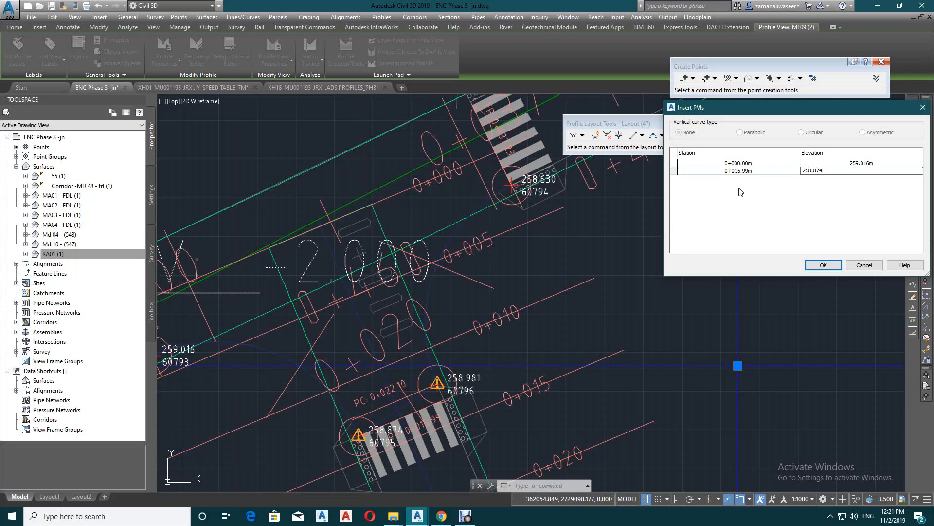
pyautogui.press('Tab')
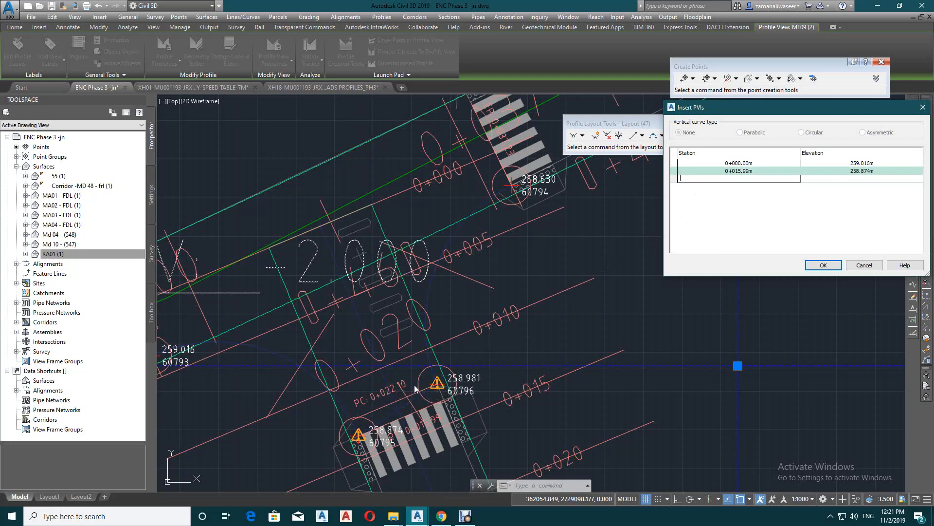
pyautogui.write('22.0')
pyautogui.write('10')
pyautogui.press('Tab')
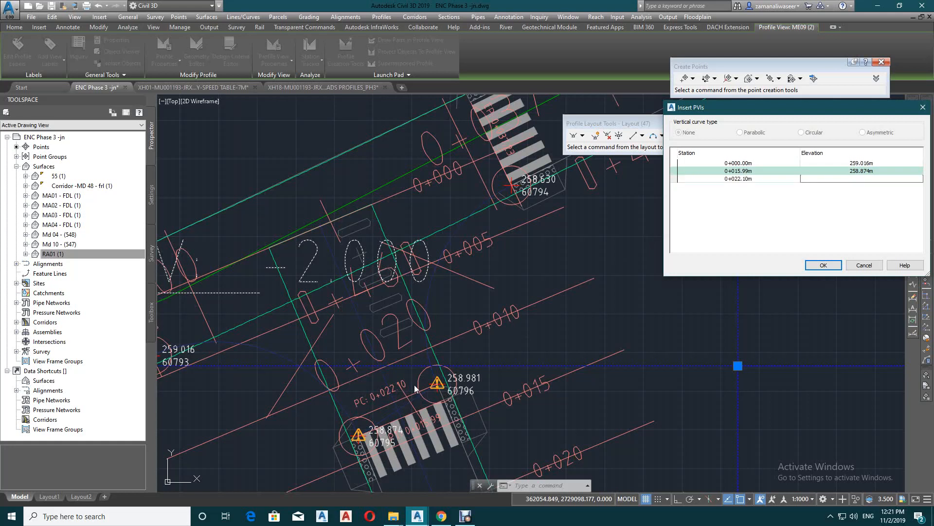
pyautogui.write('258.981')
pyautogui.press('Return')
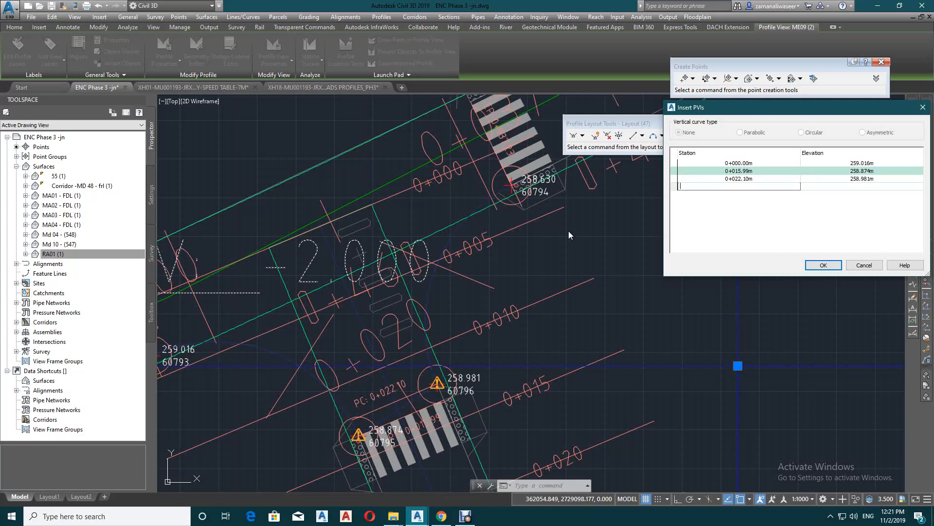
# Try to add a fourth PVI at station 37.23
pyautogui.write('37.23')
pyautogui.press('Return')
pyautogui.press('Return')
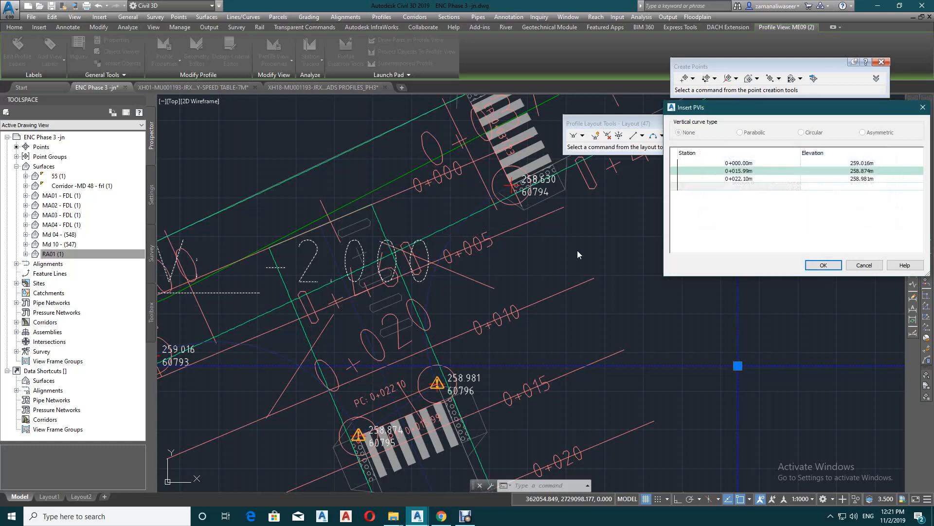
# Add the final PVI at station 37.225 with elevation 258.630 m and finish inserting the PVIs
pyautogui.click(726, 188)
pyautogui.click(726, 188)
pyautogui.write('37.')
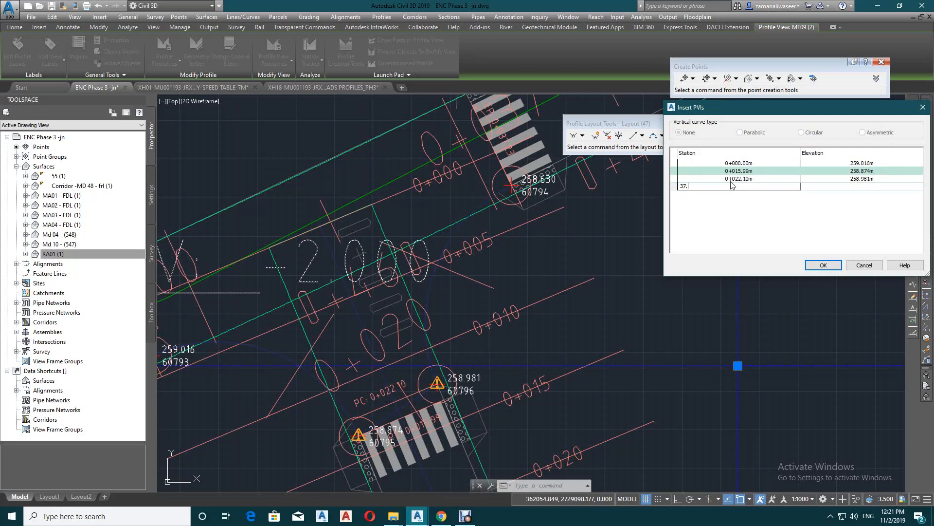
pyautogui.write('225')
pyautogui.press('Tab')
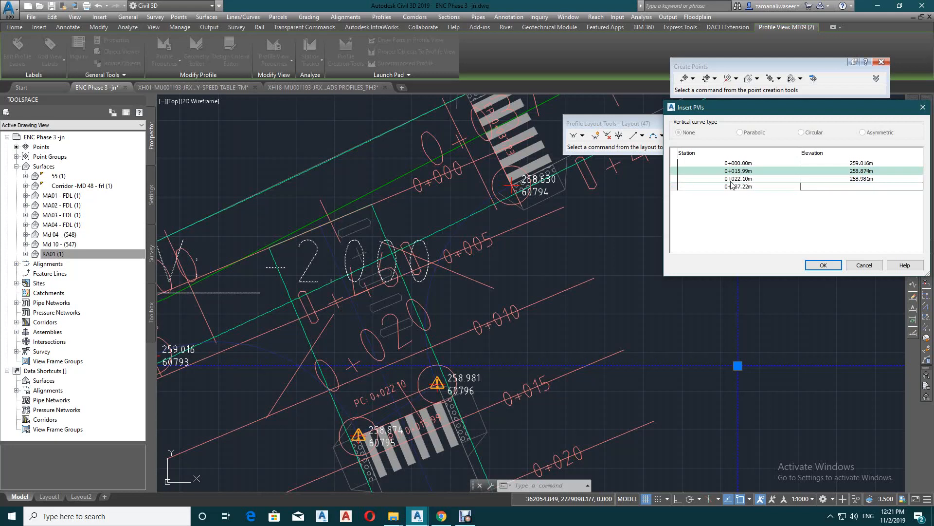
pyautogui.write('258.63')
pyautogui.press('Return')
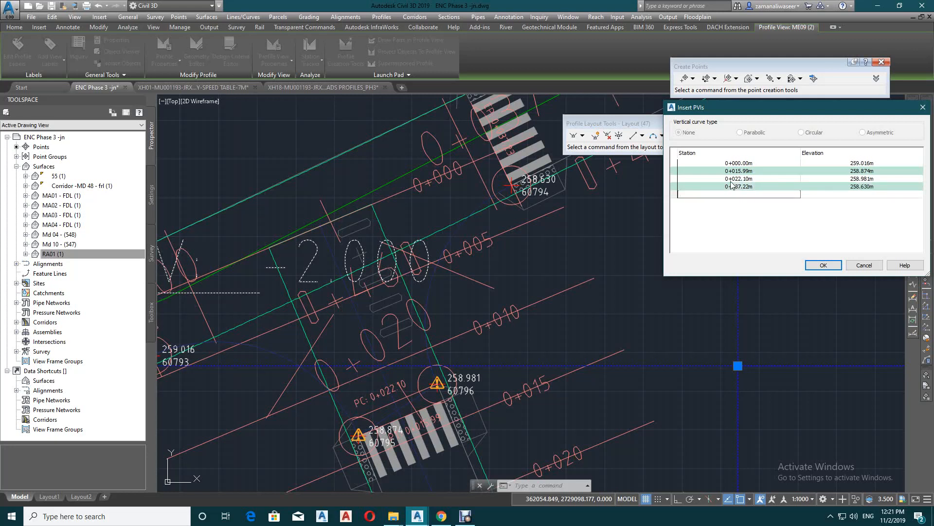
pyautogui.click(822, 265)
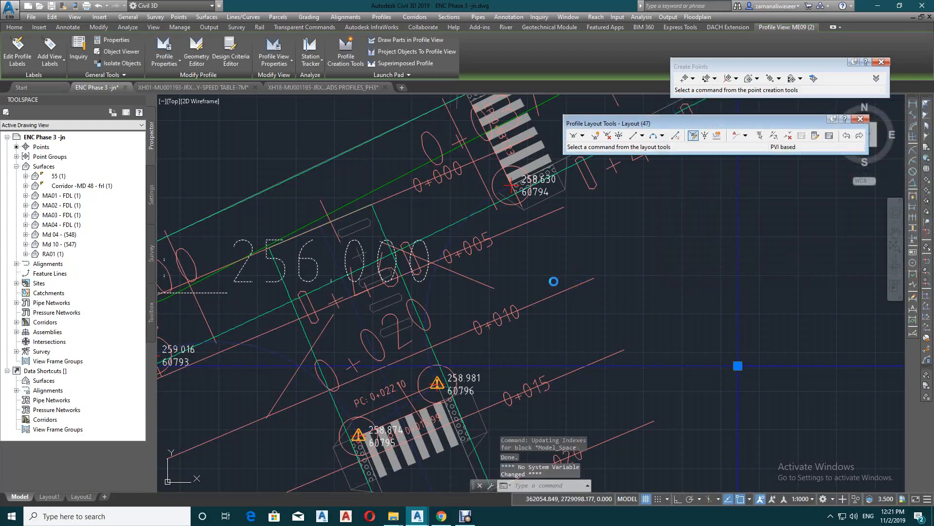
# Delete the four COGO points at the ends of the junction curves and close the profile layout tools
pyautogui.scroll(-2, 549, 275)
pyautogui.scroll(-6, 530, 268)
pyautogui.scroll(6, 545, 221)
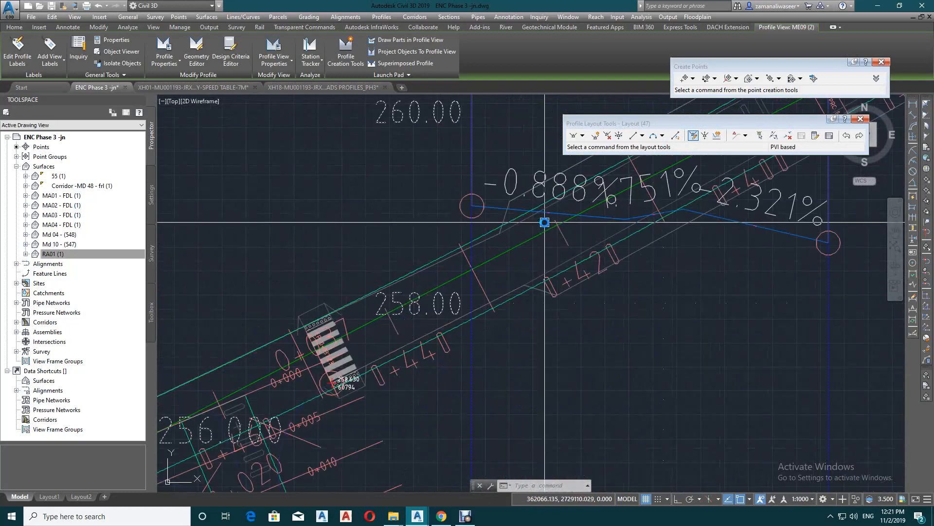
pyautogui.click(614, 220)
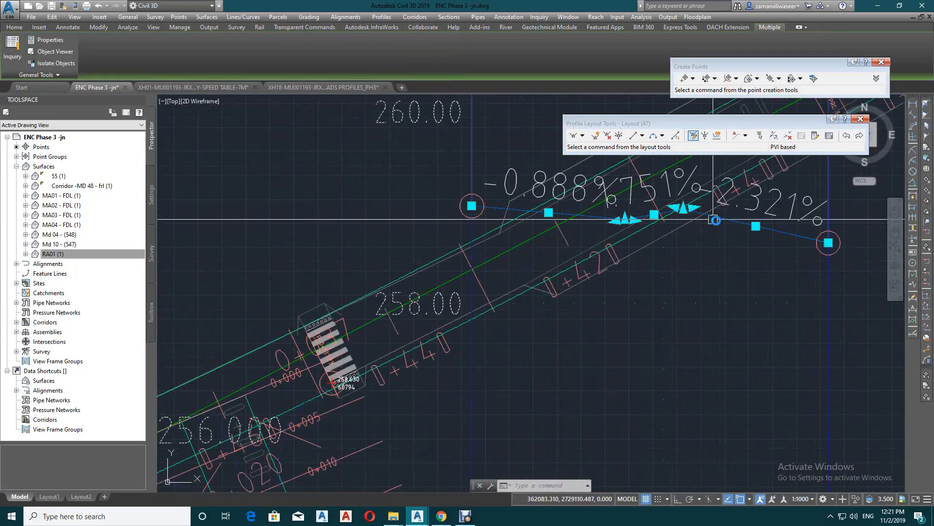
pyautogui.press('Escape')
pyautogui.scroll(-7, 735, 276)
pyautogui.scroll(7, 636, 318)
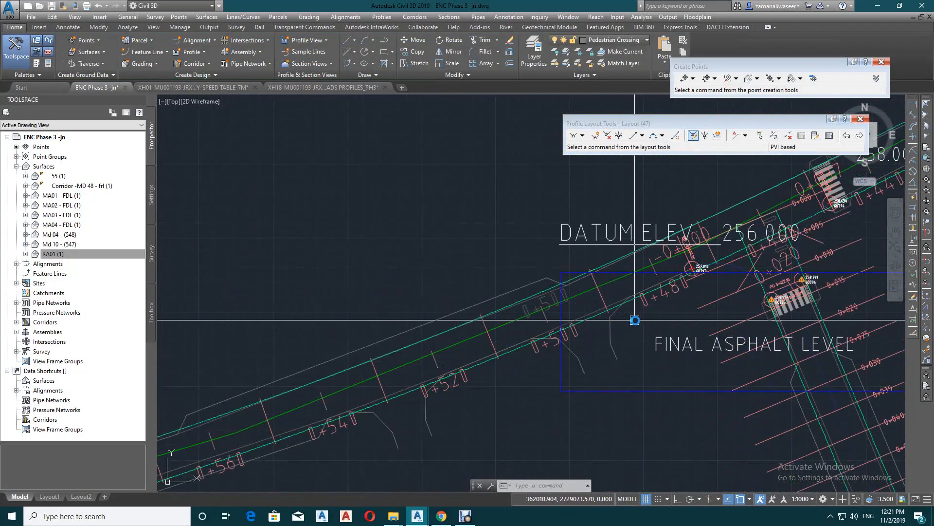
pyautogui.moveTo(788, 305)
pyautogui.mouseDown(button='middle')
pyautogui.moveTo(508, 340)
pyautogui.moveTo(445, 366)
pyautogui.mouseUp(button='middle')
pyautogui.click(385, 296)
pyautogui.click(511, 347)
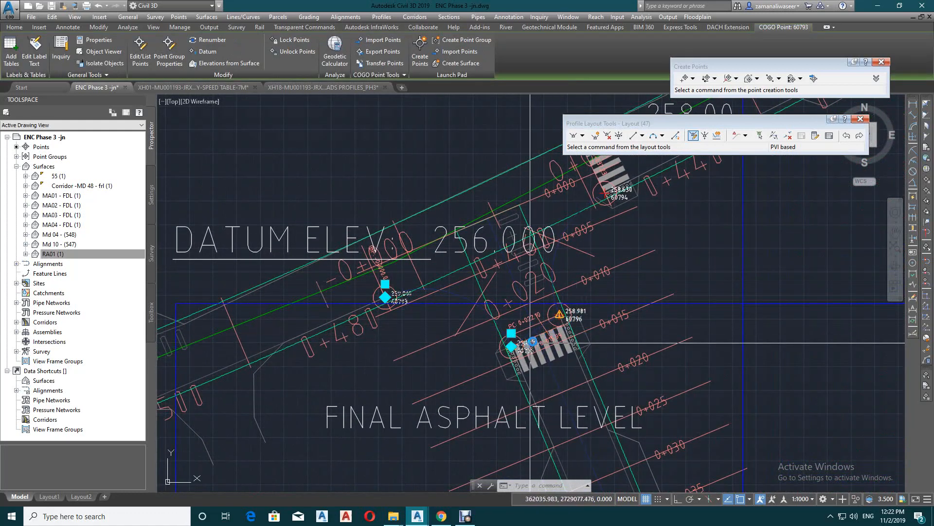
pyautogui.click(559, 314)
pyautogui.click(606, 193)
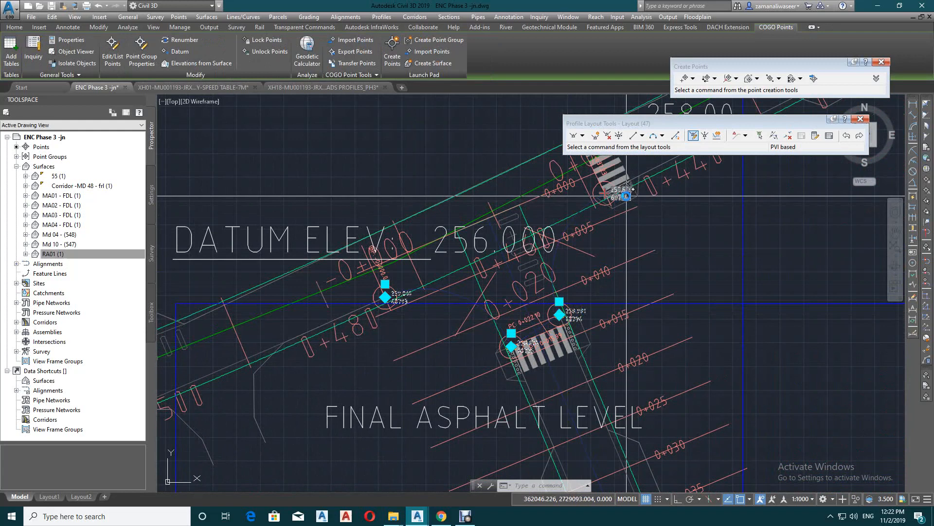
pyautogui.press('Delete')
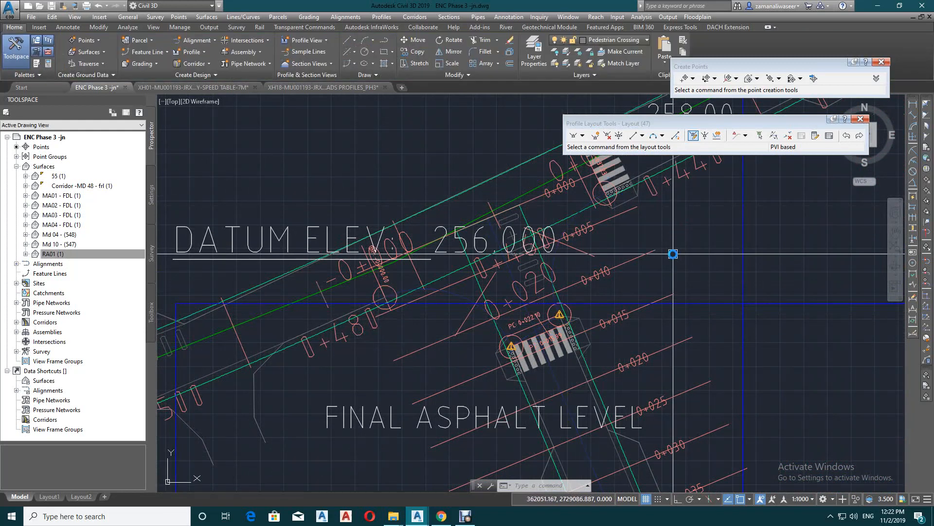
pyautogui.click(861, 119)
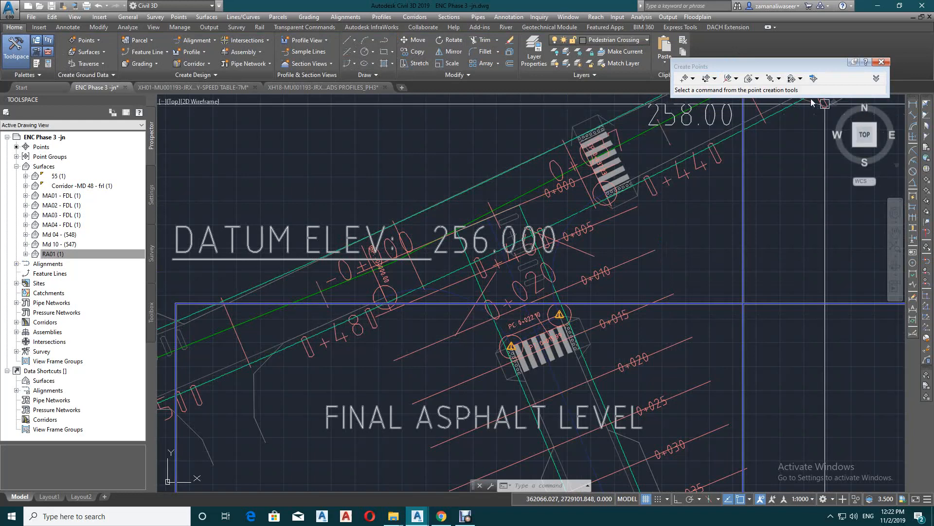
# Start creating points by Measure Alignment on alignment JN 01 and choose its profile as the elevation source
pyautogui.click(737, 79)
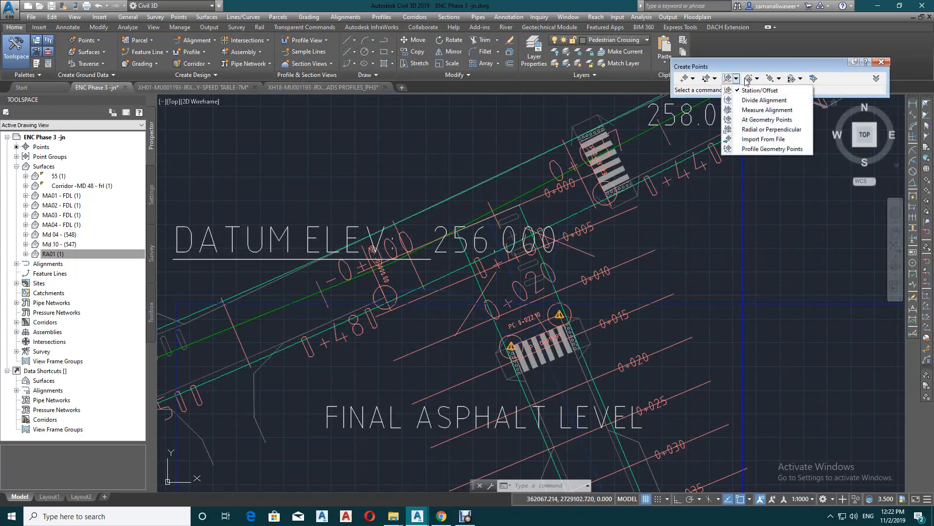
pyautogui.click(772, 112)
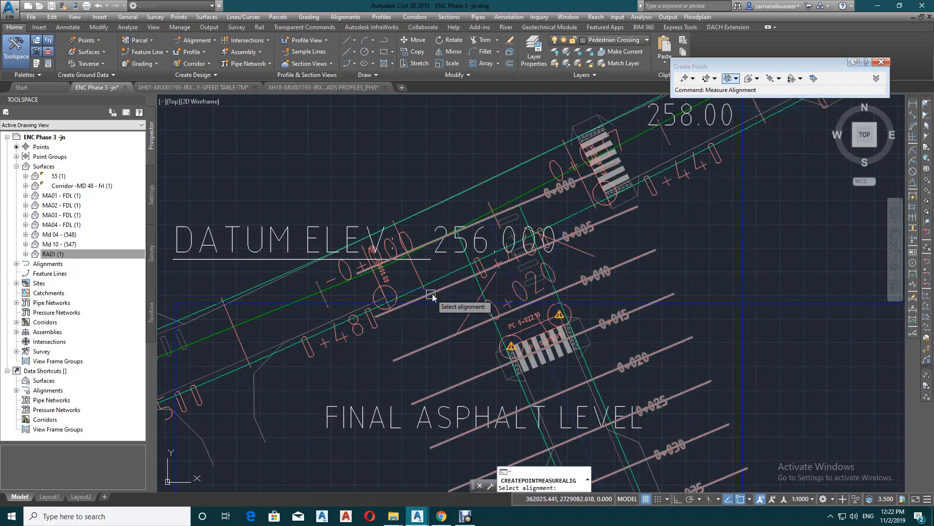
pyautogui.click(450, 293)
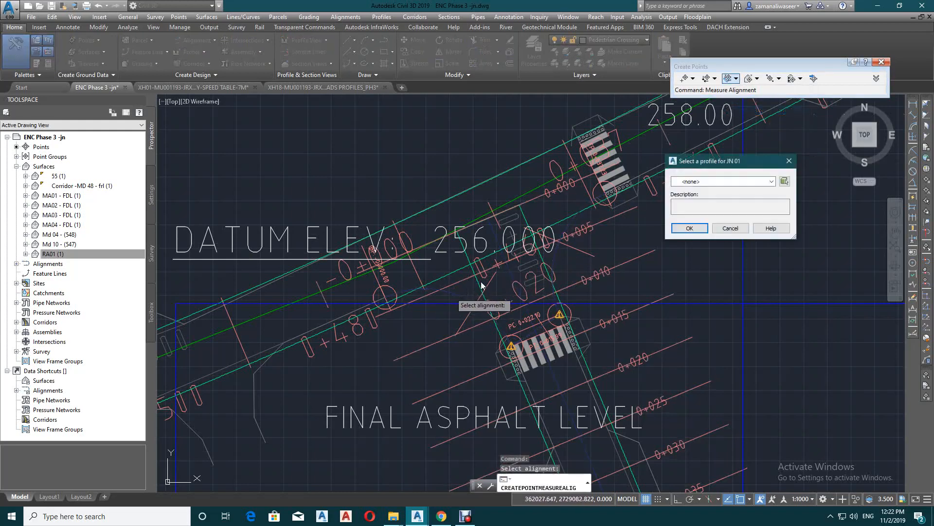
pyautogui.click(711, 182)
pyautogui.click(706, 199)
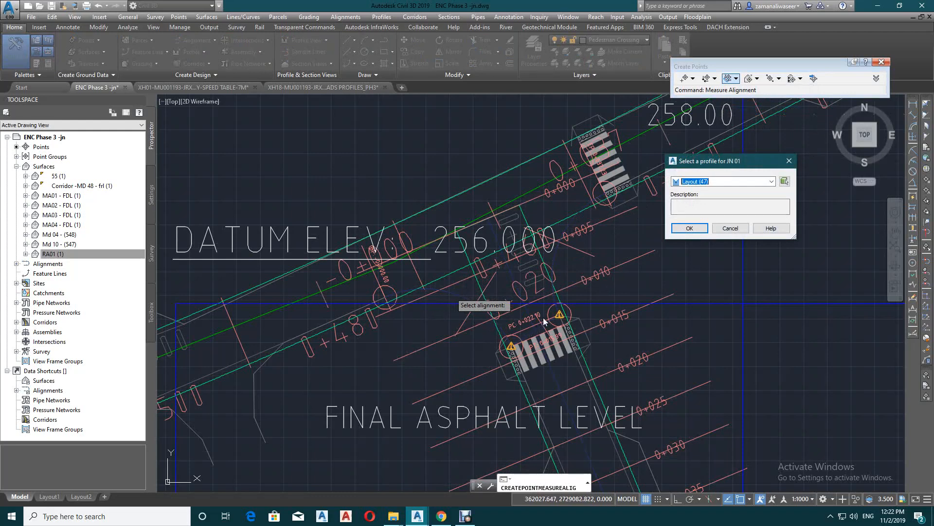
pyautogui.click(681, 228)
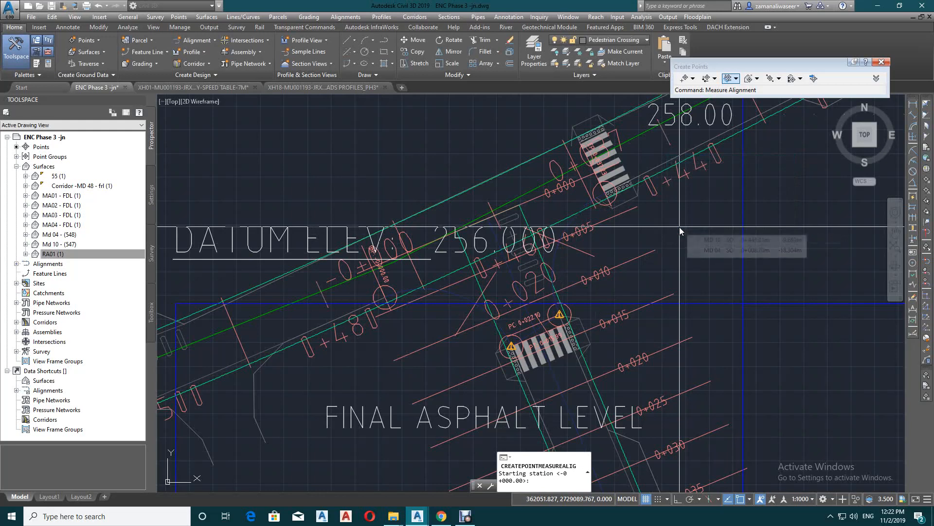
# Create points at a 2 m interval along the full length of JN 01 with a zero offset
pyautogui.click(679, 227)
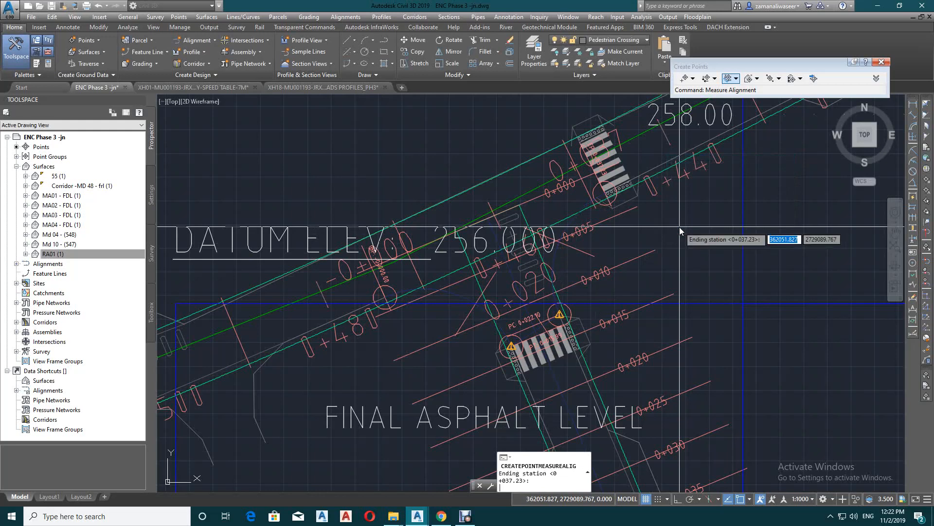
pyautogui.click(679, 227)
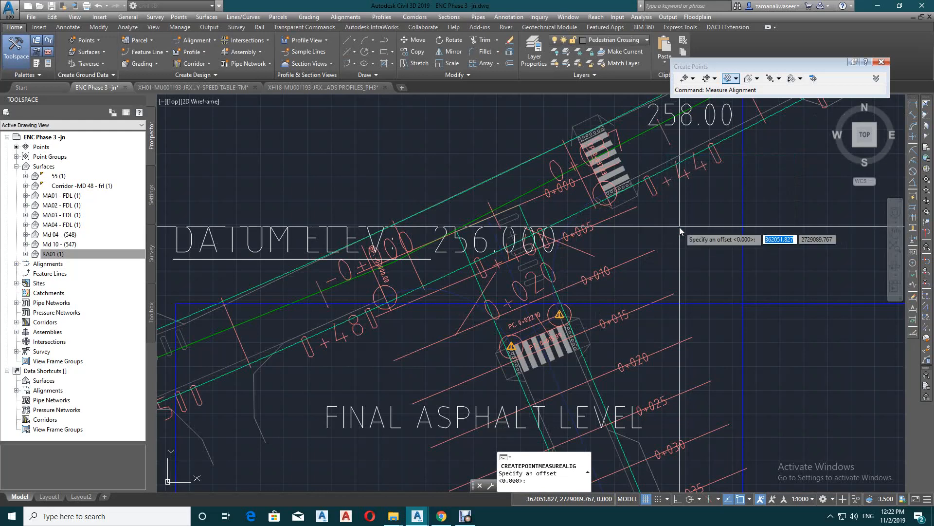
pyautogui.press('Return')
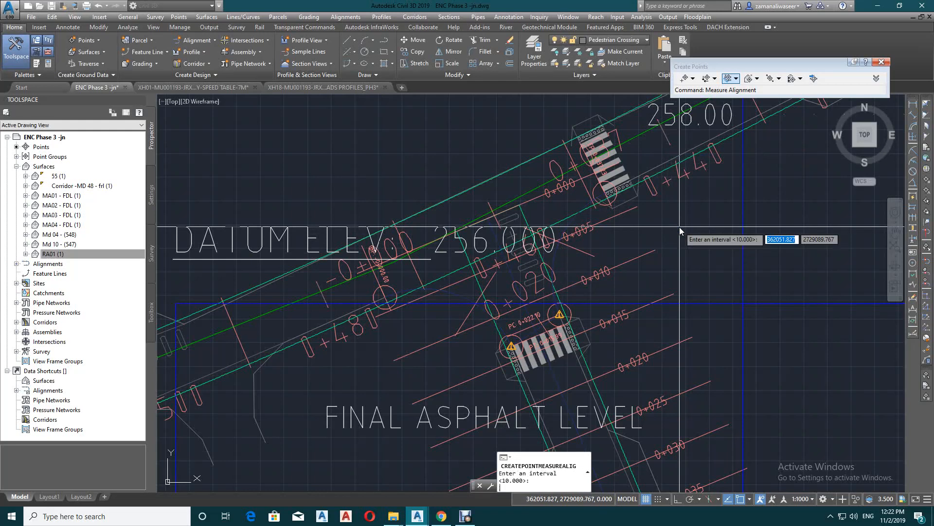
pyautogui.write('2')
pyautogui.press('Return')
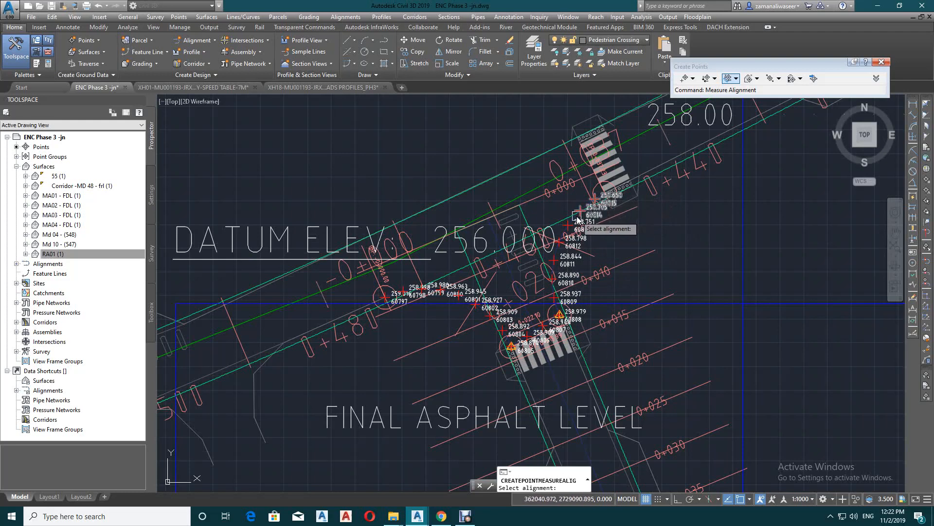
pyautogui.scroll(4, 578, 220)
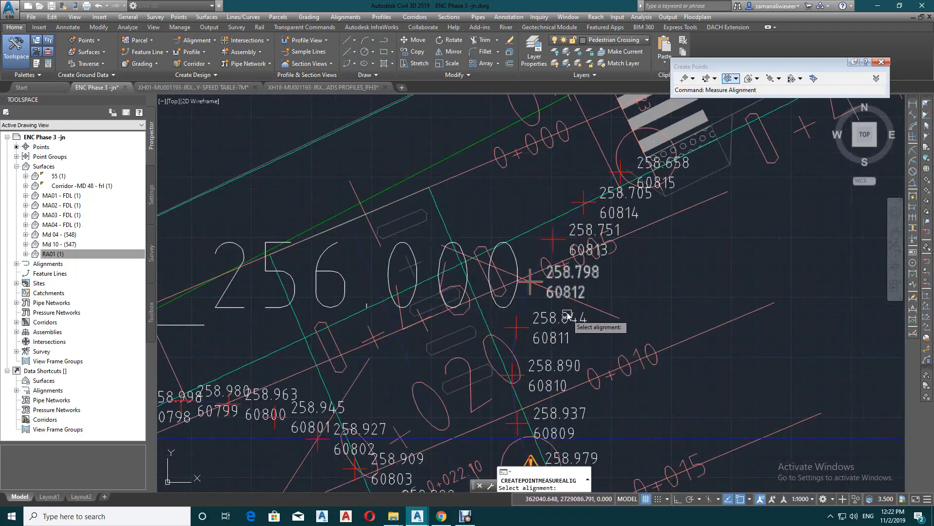
pyautogui.scroll(-4, 580, 236)
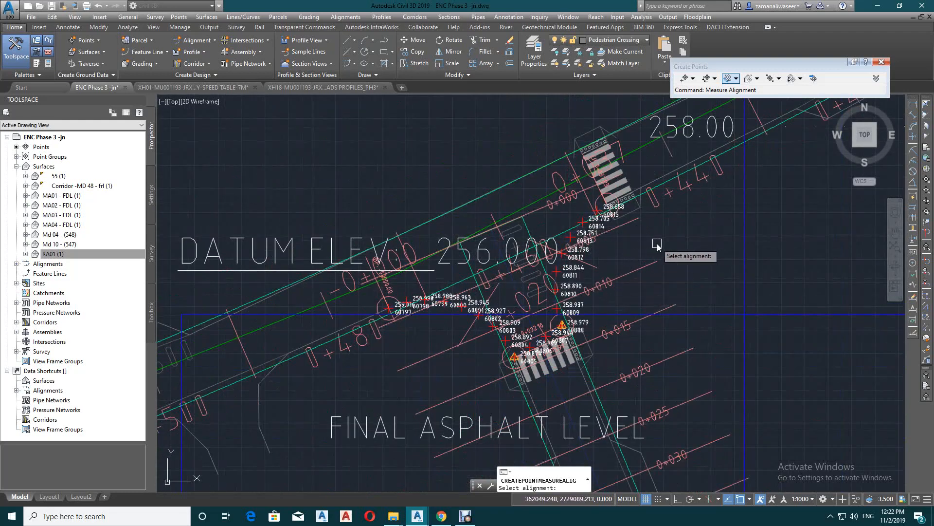
pyautogui.press('Escape')
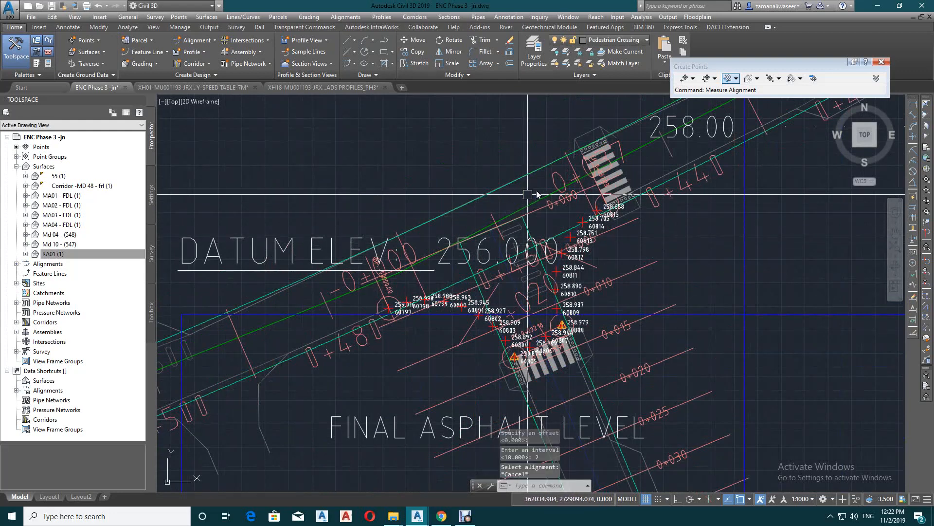
# Replace the MD 10 alignment labels with major station labels in the Perpendicular with Tick style at an increment of 5
pyautogui.click(652, 145)
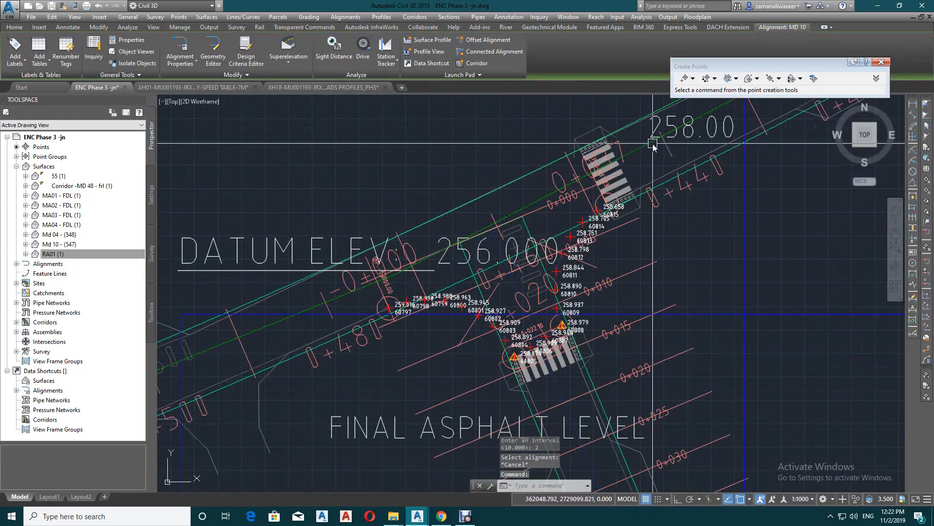
pyautogui.rightClick(653, 144)
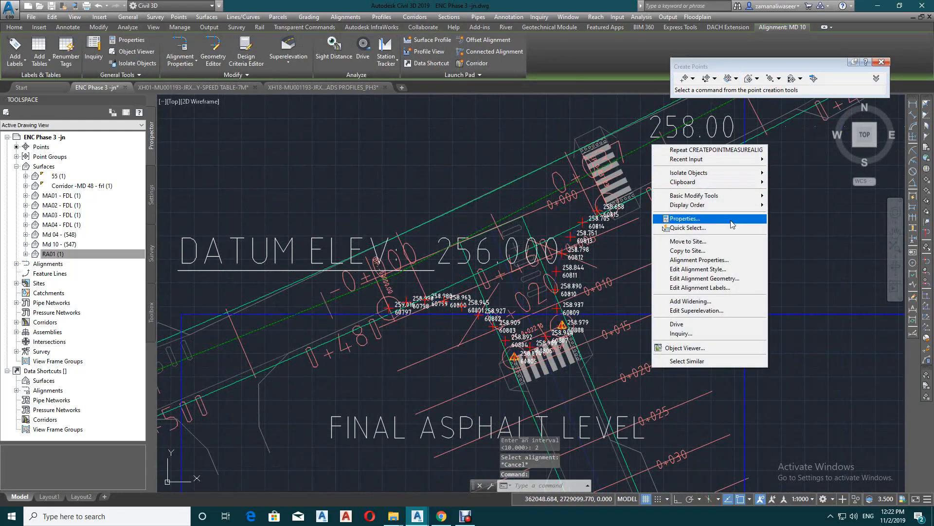
pyautogui.click(707, 287)
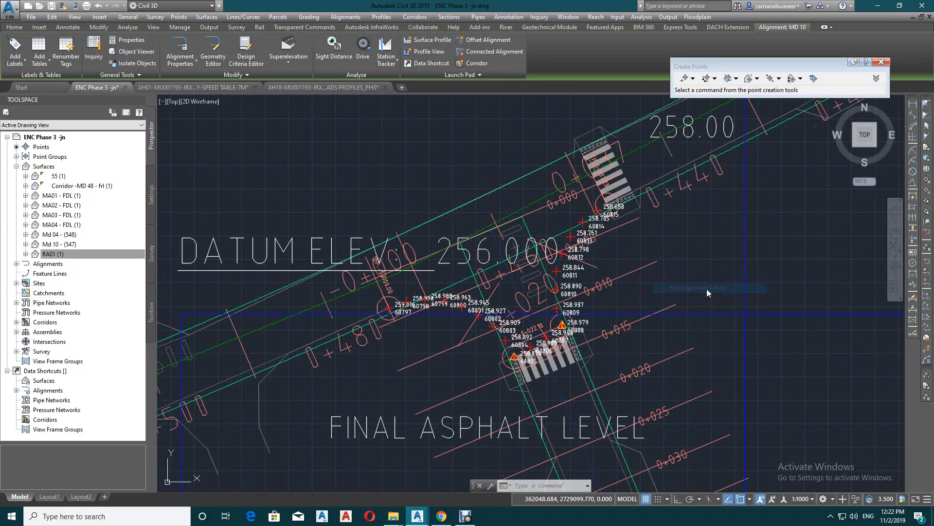
pyautogui.click(778, 139)
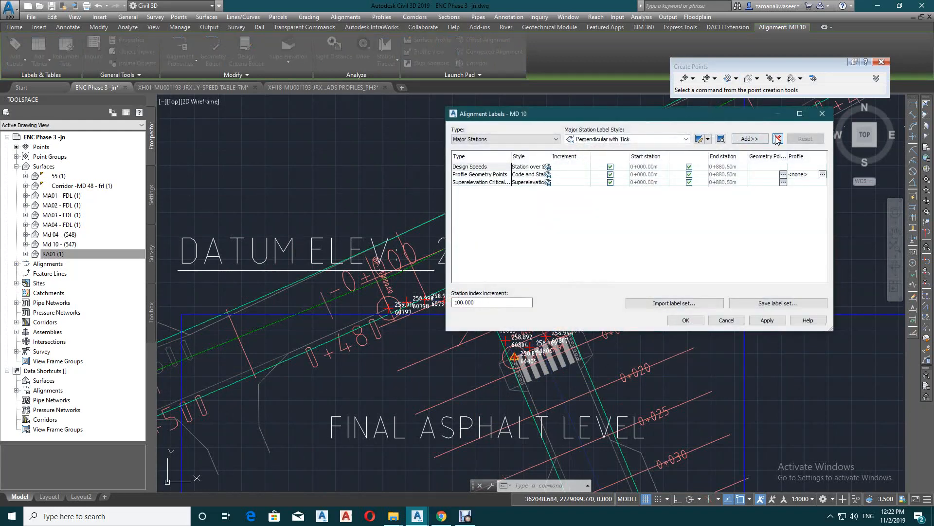
pyautogui.click(777, 139)
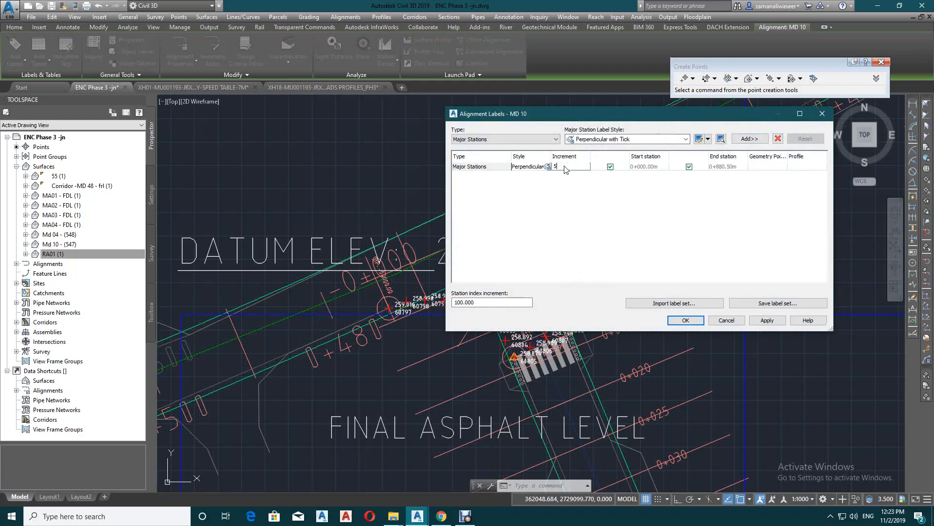
pyautogui.click(686, 320)
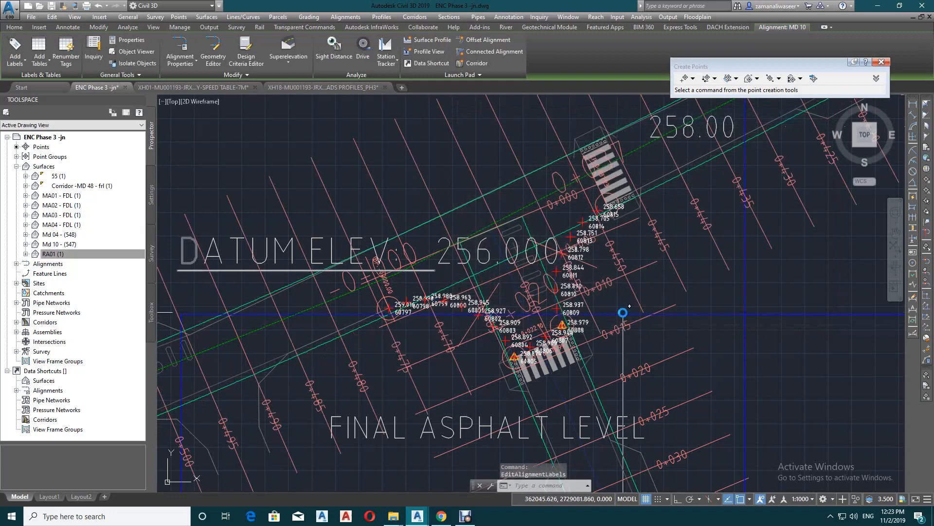
# Set the object snaps to Endpoint, Midpoint and Intersection
pyautogui.scroll(-2, 587, 190)
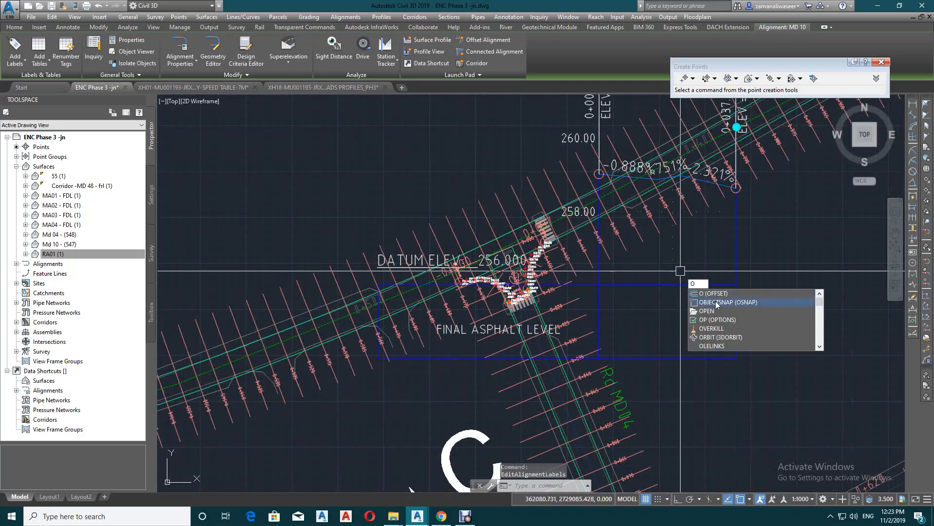
pyautogui.click(715, 301)
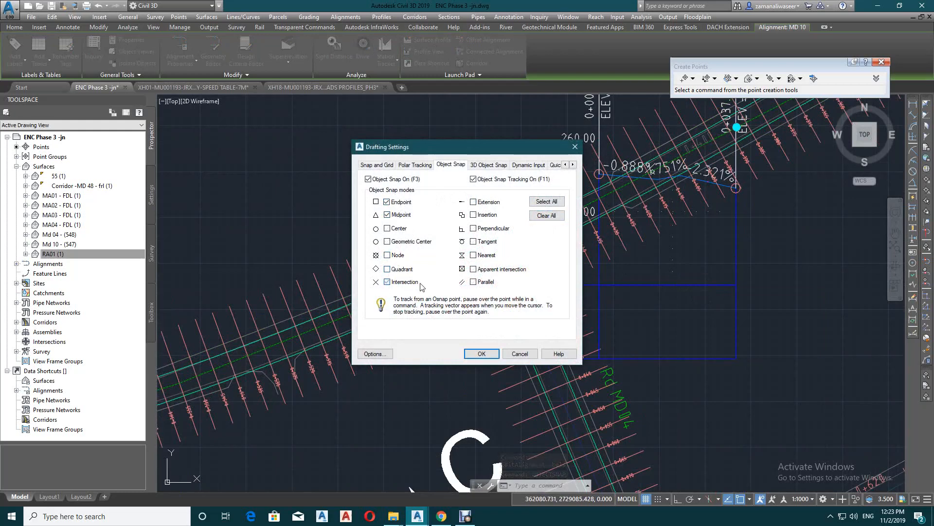
pyautogui.click(480, 354)
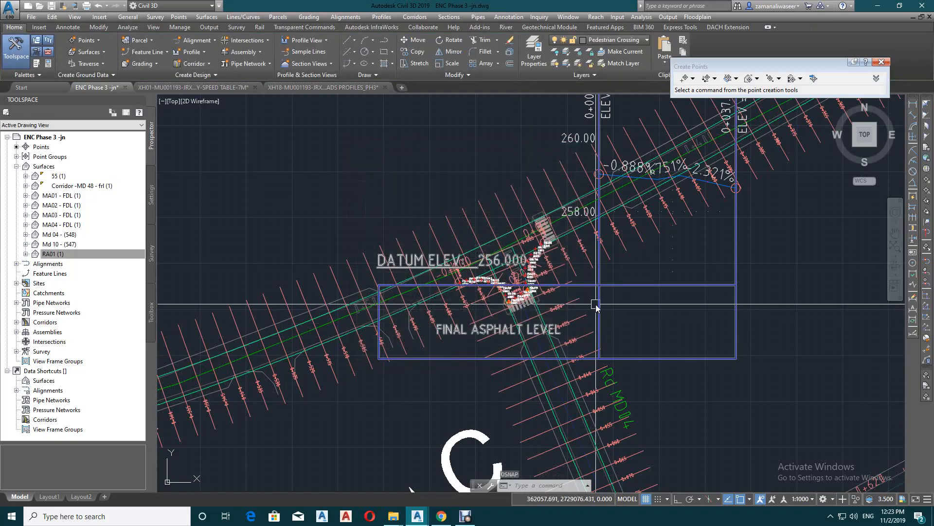
pyautogui.scroll(4, 662, 302)
pyautogui.click(642, 305)
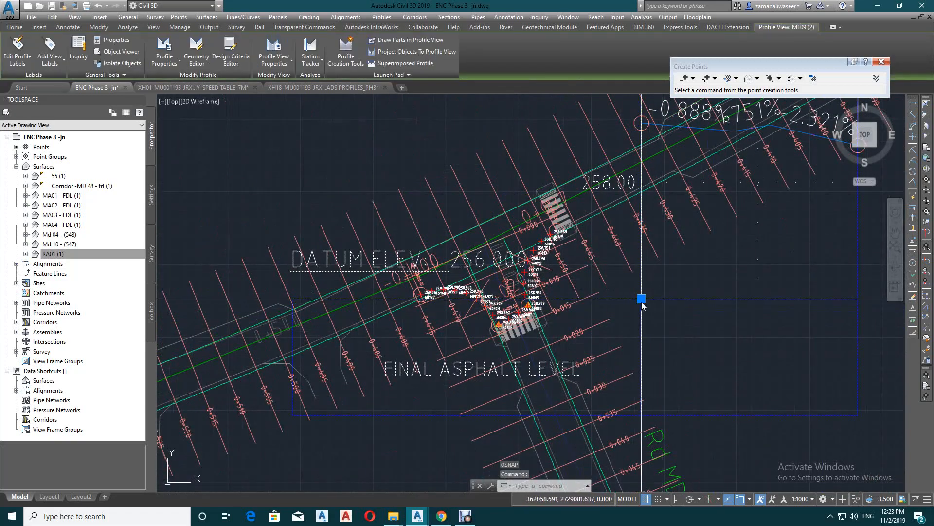
pyautogui.click(642, 304)
pyautogui.scroll(-6, 642, 307)
pyautogui.press('Escape')
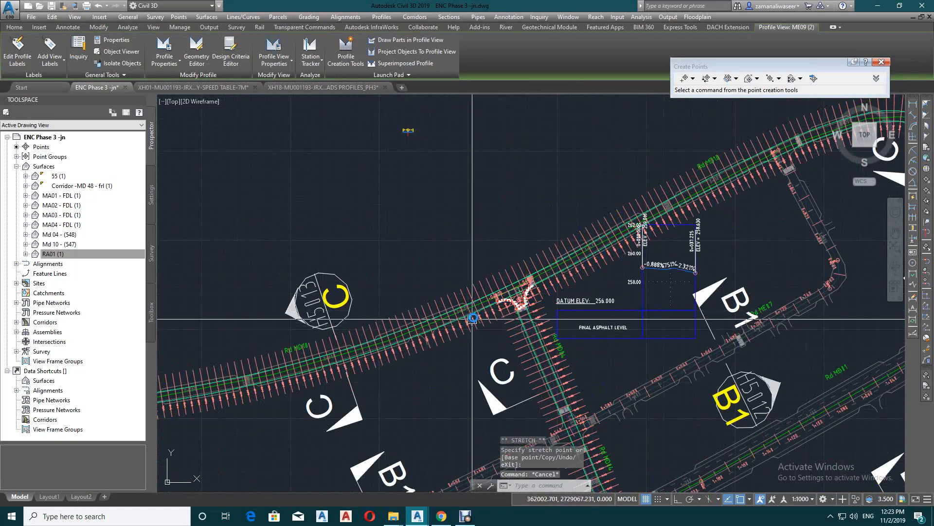
pyautogui.scroll(8, 598, 229)
pyautogui.scroll(5, 617, 276)
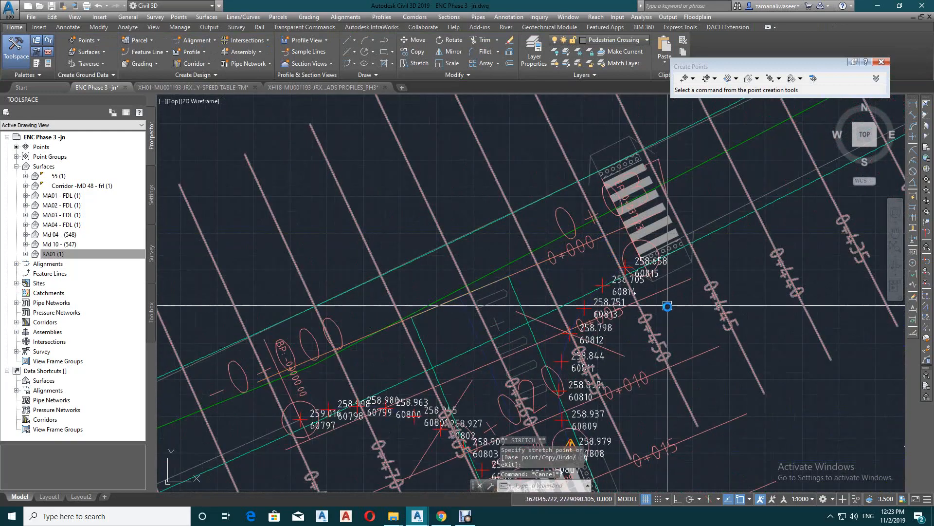
# Start creating random points from the MD 10 road surface and place one at the southern inner corner of the MD 10 pedestrian crossing
pyautogui.scroll(-5, 616, 275)
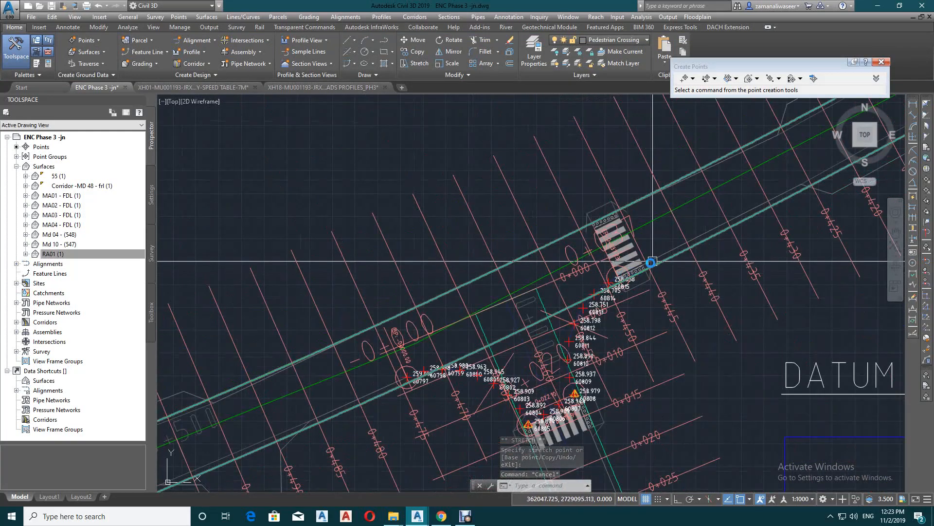
pyautogui.scroll(4, 628, 280)
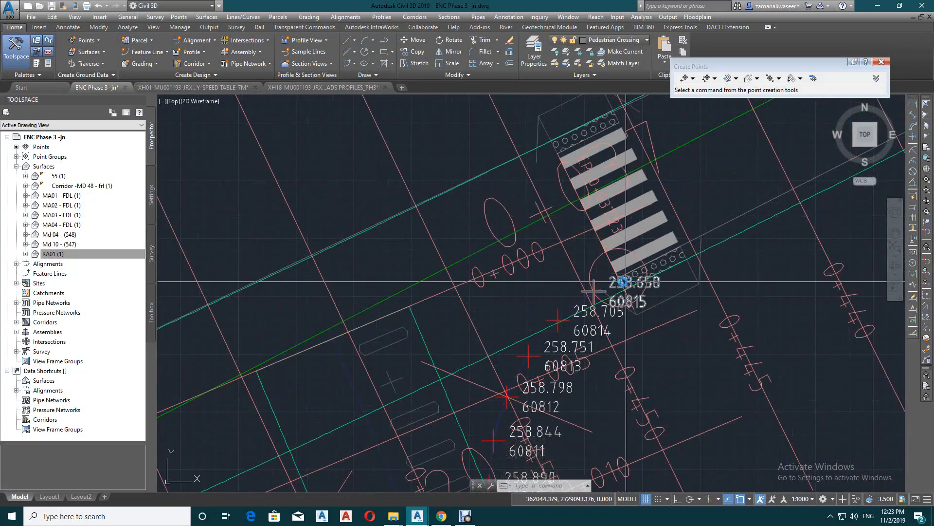
pyautogui.click(749, 79)
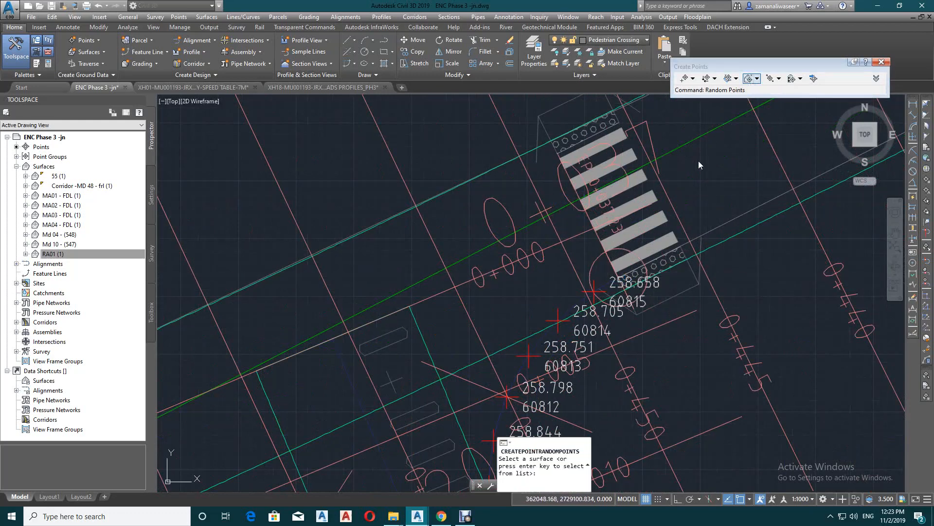
pyautogui.click(495, 166)
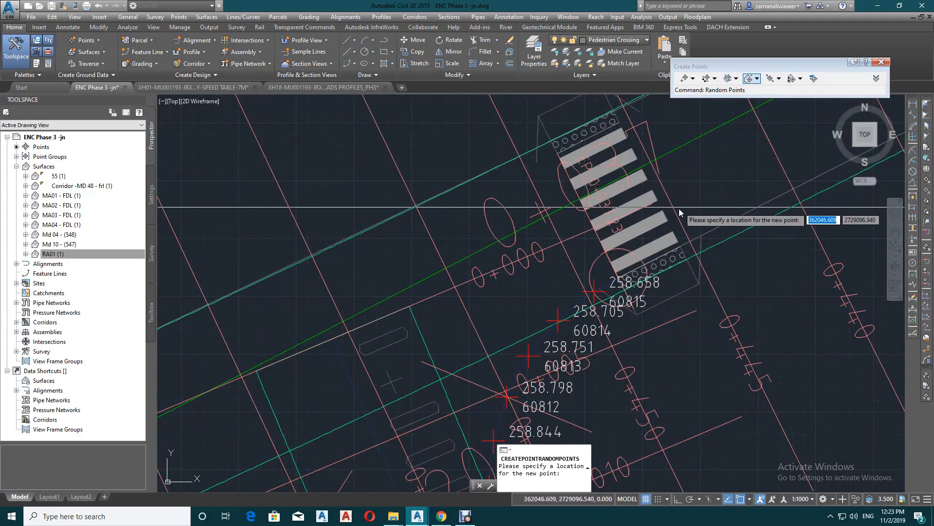
pyautogui.scroll(2, 621, 282)
pyautogui.click(616, 274)
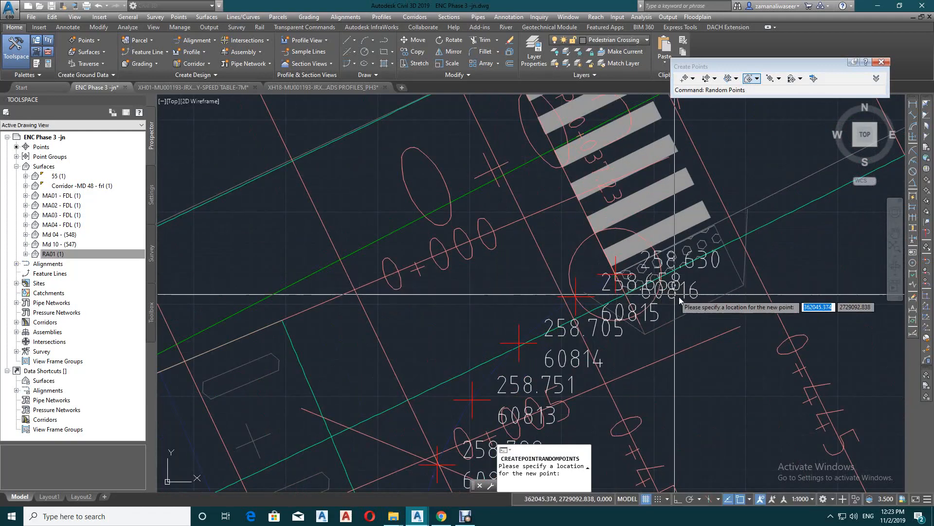
# Place surface elevation points at the northern inner corner of the MD 10 crossing and at its middle on the road centreline
pyautogui.scroll(-3, 647, 231)
pyautogui.scroll(3, 633, 219)
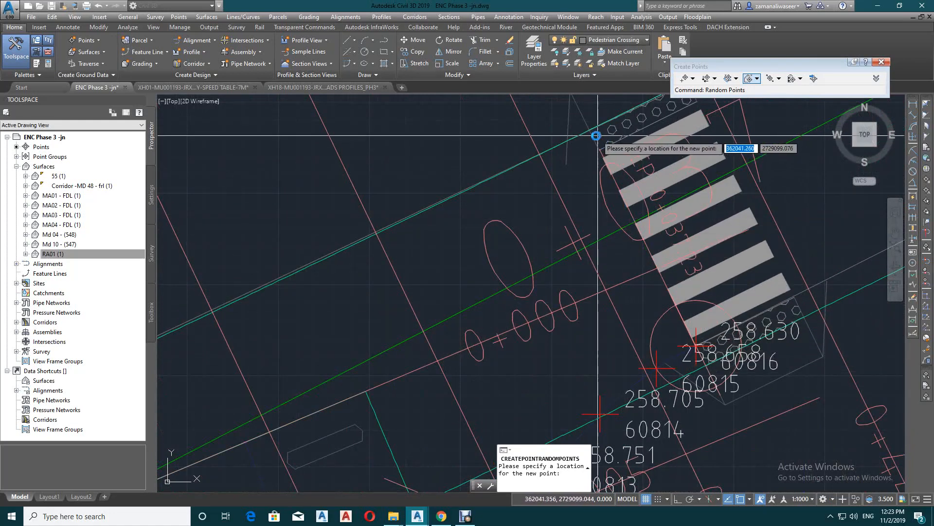
pyautogui.scroll(-3, 600, 192)
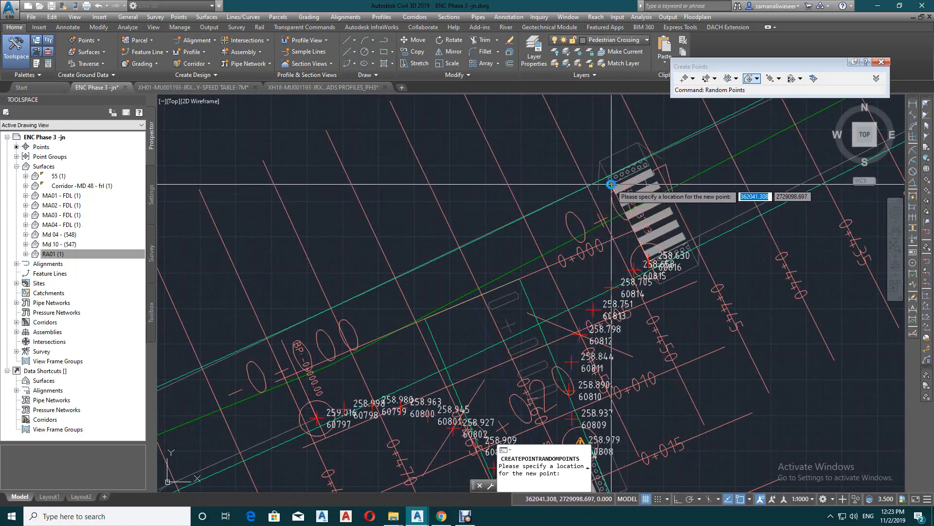
pyautogui.scroll(2, 611, 185)
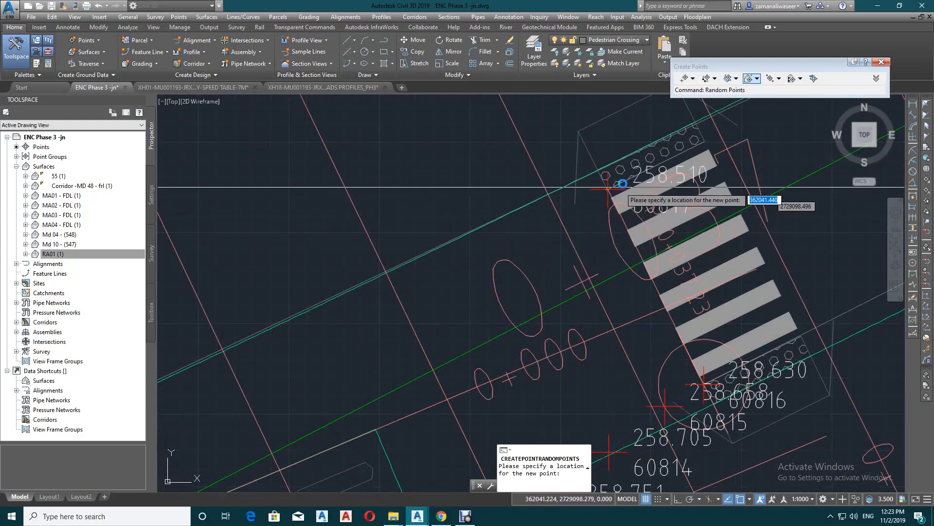
pyautogui.scroll(-3, 642, 165)
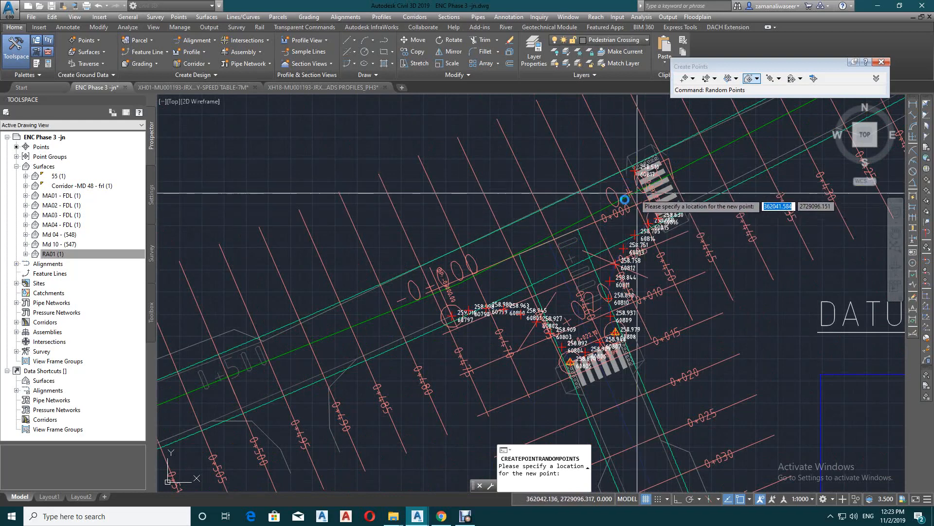
pyautogui.scroll(3, 645, 191)
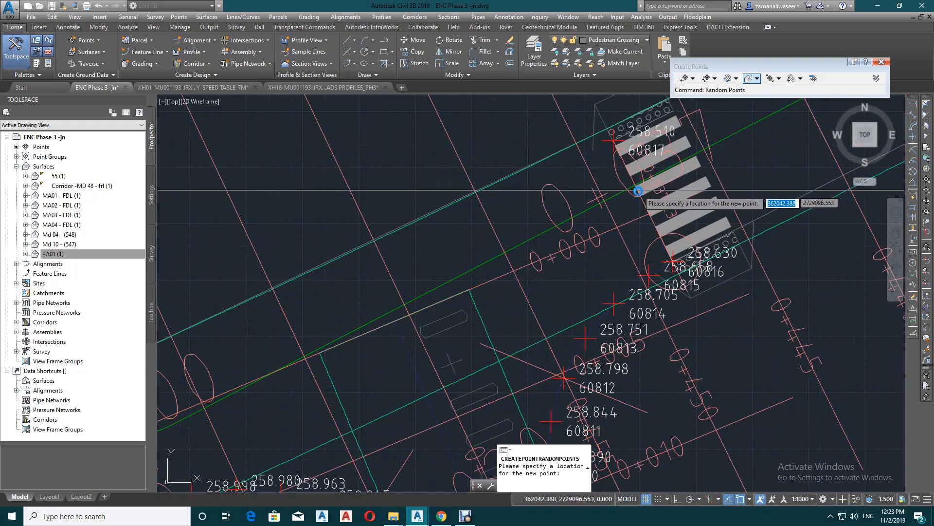
pyautogui.scroll(-3, 623, 216)
pyautogui.scroll(5, 623, 215)
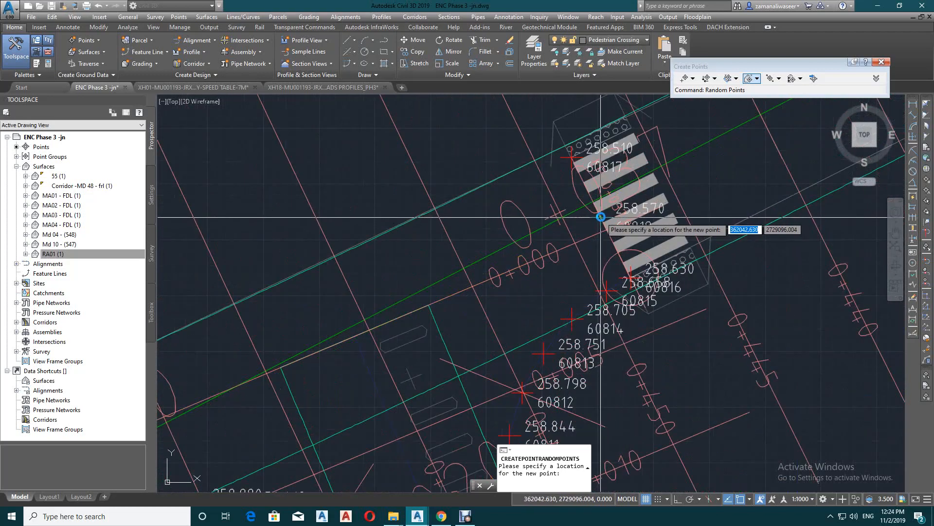
# Place surface elevation points along the middle of MD 10 at the 0+450, 0+455 and 0+460 station ticks
pyautogui.click(569, 234)
pyautogui.click(468, 281)
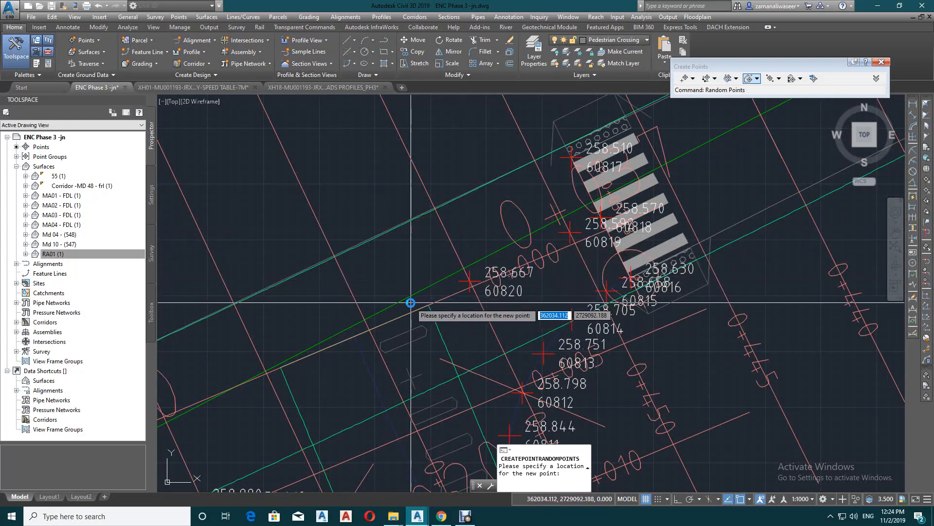
pyautogui.click(367, 329)
pyautogui.scroll(-3, 428, 268)
pyautogui.scroll(1, 501, 271)
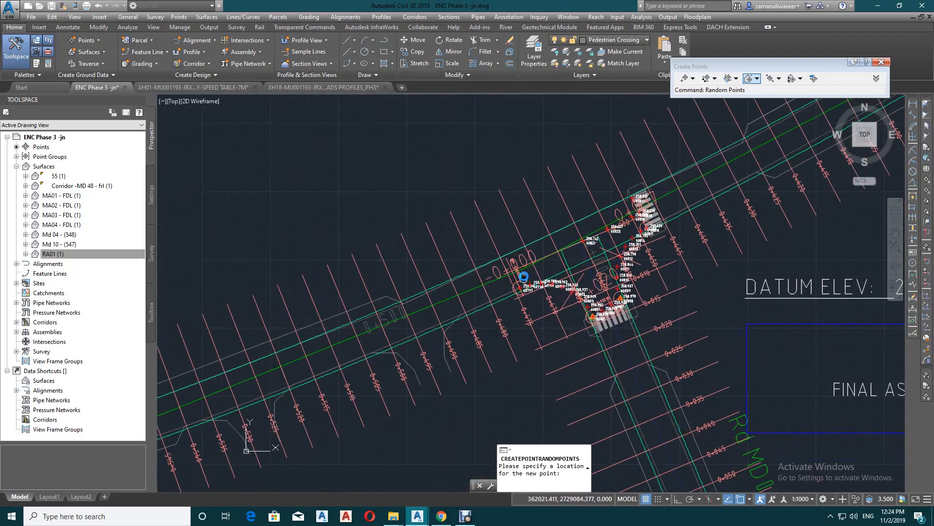
pyautogui.scroll(2, 575, 251)
# Place surface elevation points along the middle of MD 10 at the 0+465 and 0+470 ticks and near the start of JN 01
pyautogui.click(509, 252)
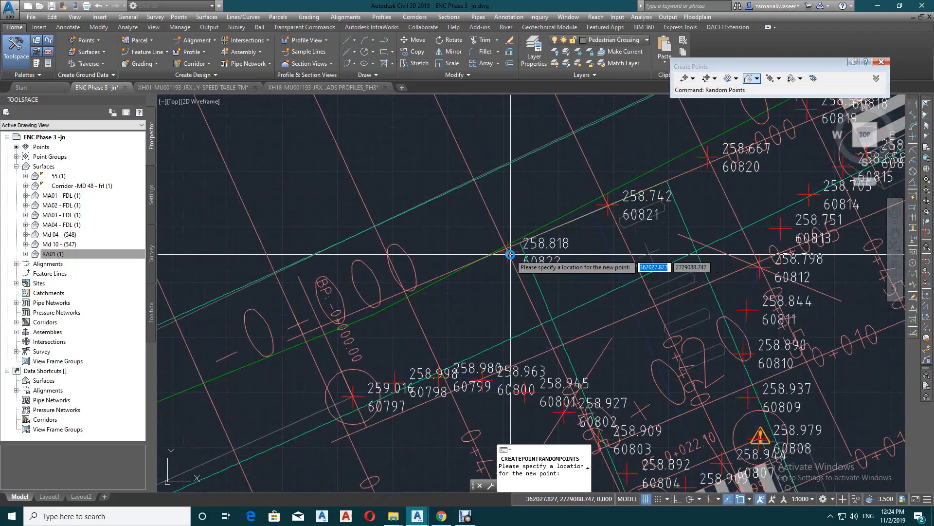
pyautogui.click(411, 300)
pyautogui.scroll(-3, 515, 309)
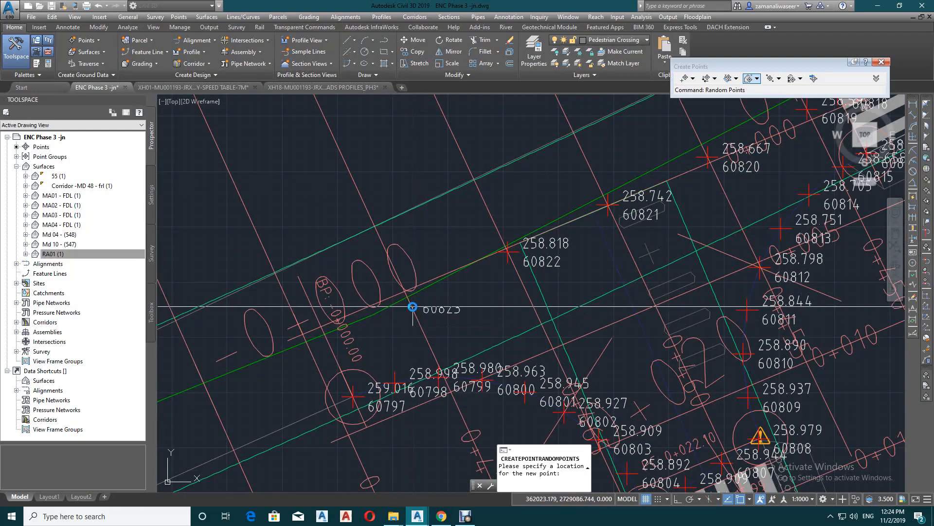
pyautogui.scroll(3, 463, 313)
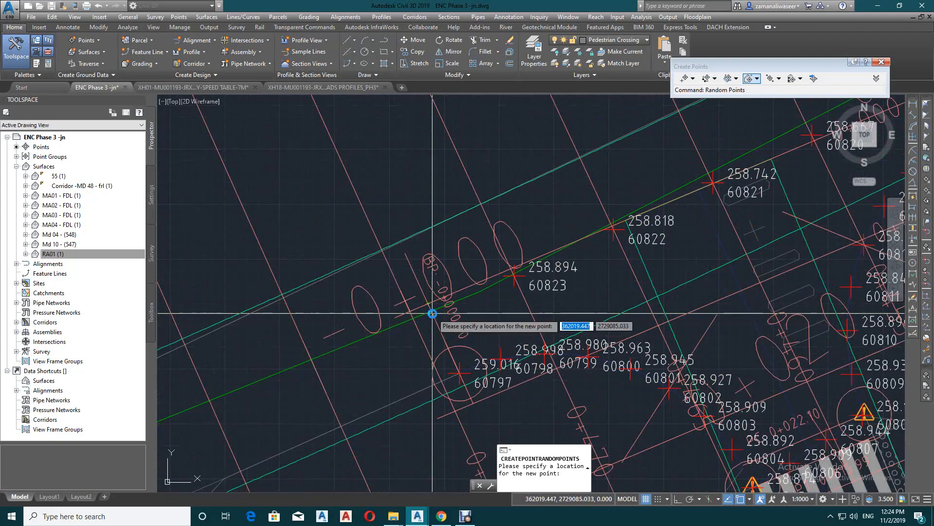
pyautogui.scroll(-4, 432, 313)
pyautogui.scroll(4, 419, 311)
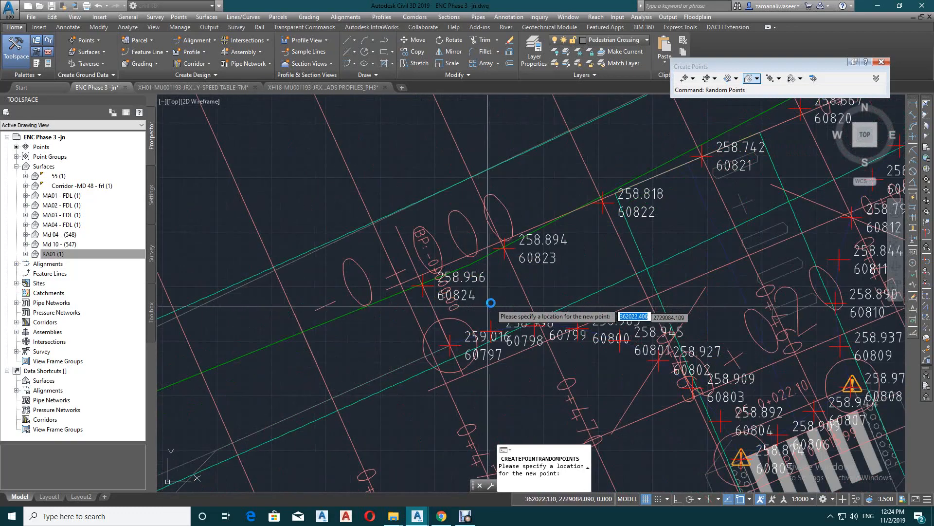
pyautogui.scroll(-1, 416, 310)
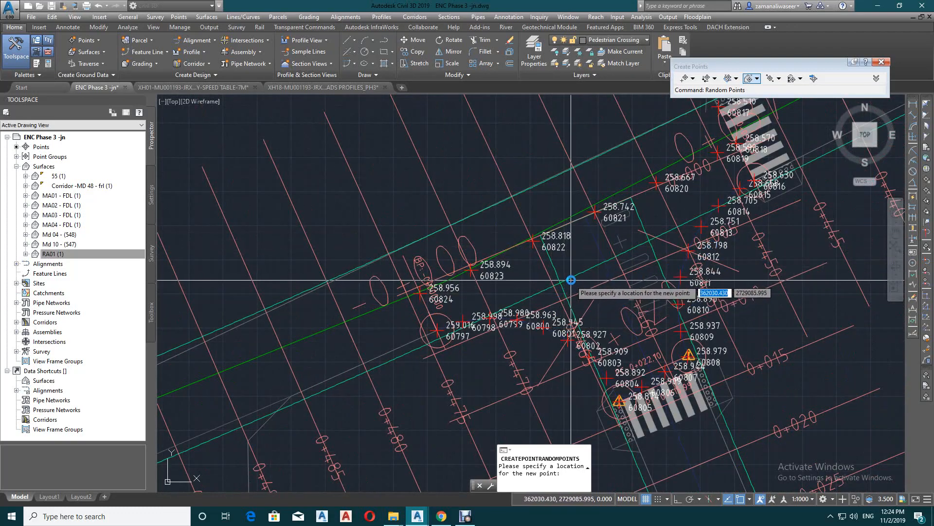
pyautogui.press('Escape')
pyautogui.scroll(-4, 533, 299)
pyautogui.scroll(2, 445, 325)
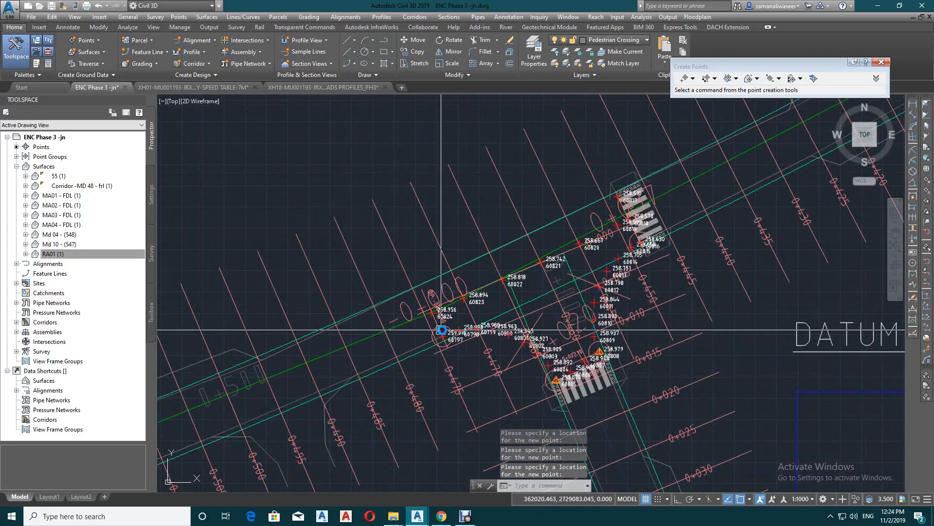
pyautogui.write('o')
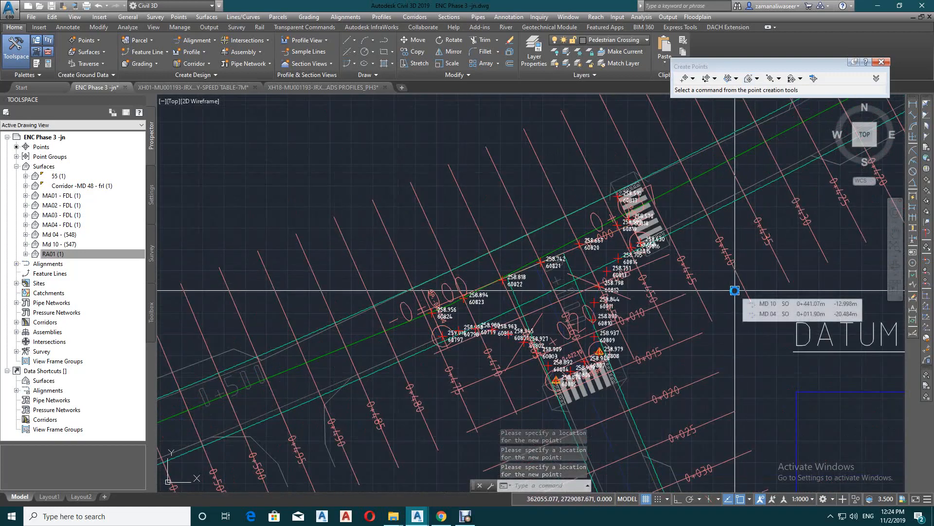
pyautogui.press('Return')
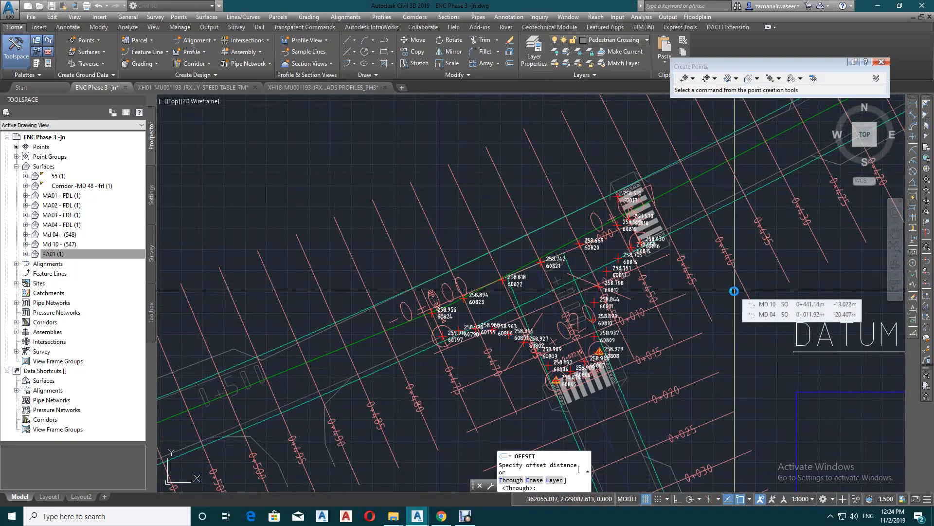
pyautogui.press('Return')
pyautogui.click(710, 209)
pyautogui.click(682, 198)
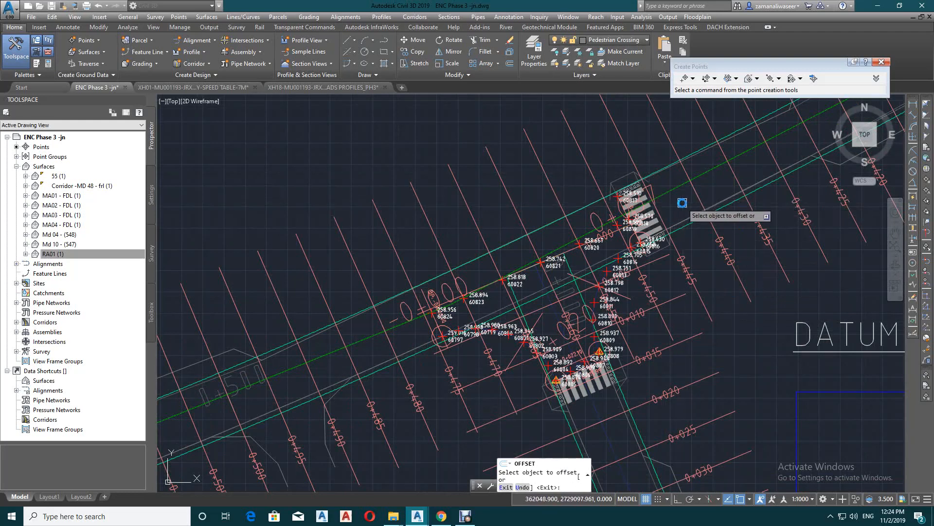
pyautogui.scroll(4, 563, 291)
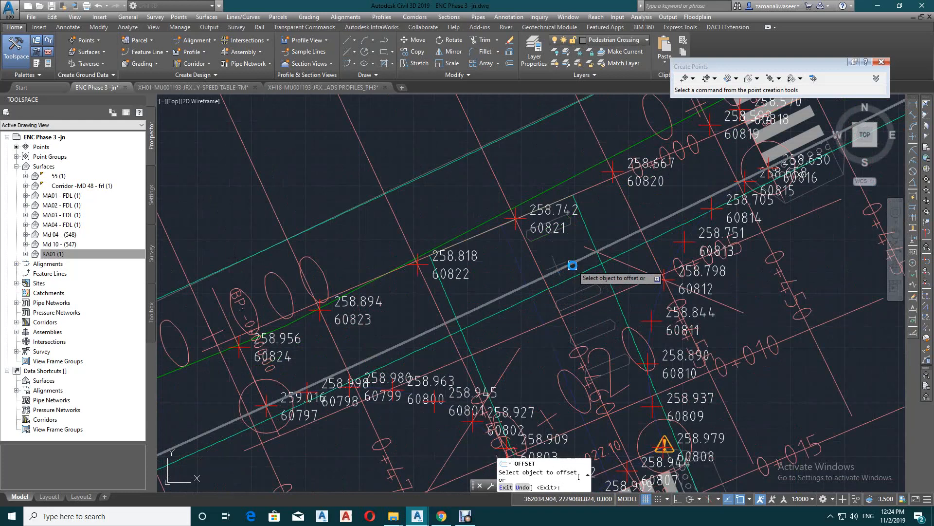
pyautogui.click(572, 265)
pyautogui.press('Escape')
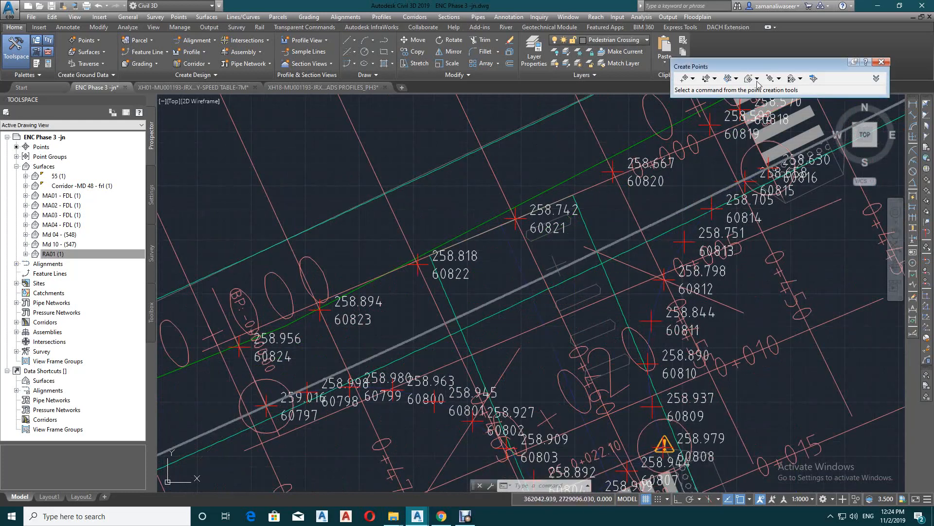
# Create random surface points on the grey line beside MD 10's southern edge at the 0+455, 0+460, 0+465 and 0+470 station ticks
pyautogui.click(750, 78)
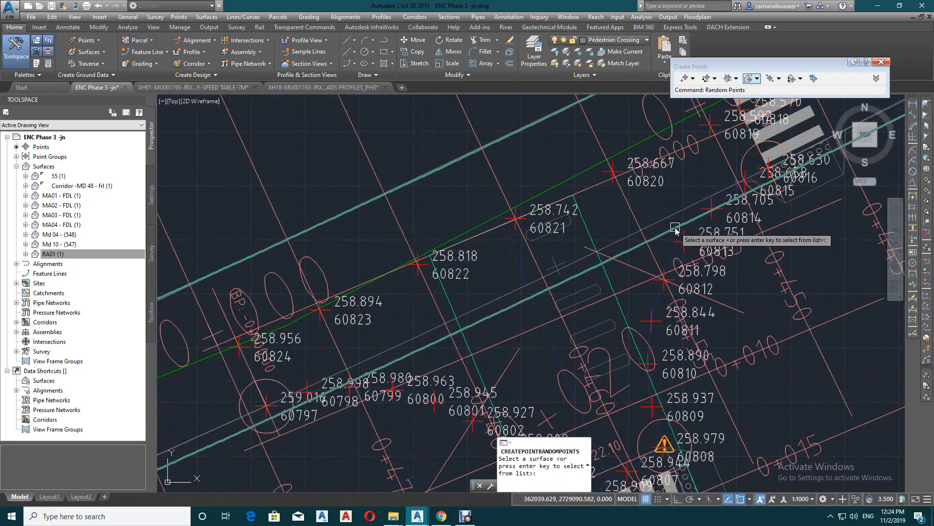
pyautogui.click(676, 230)
pyautogui.click(641, 231)
pyautogui.click(544, 277)
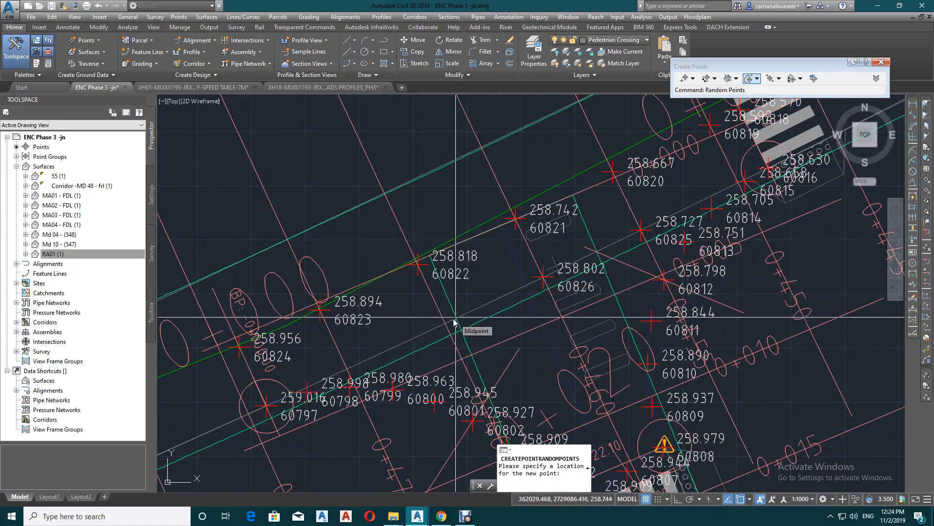
pyautogui.click(446, 323)
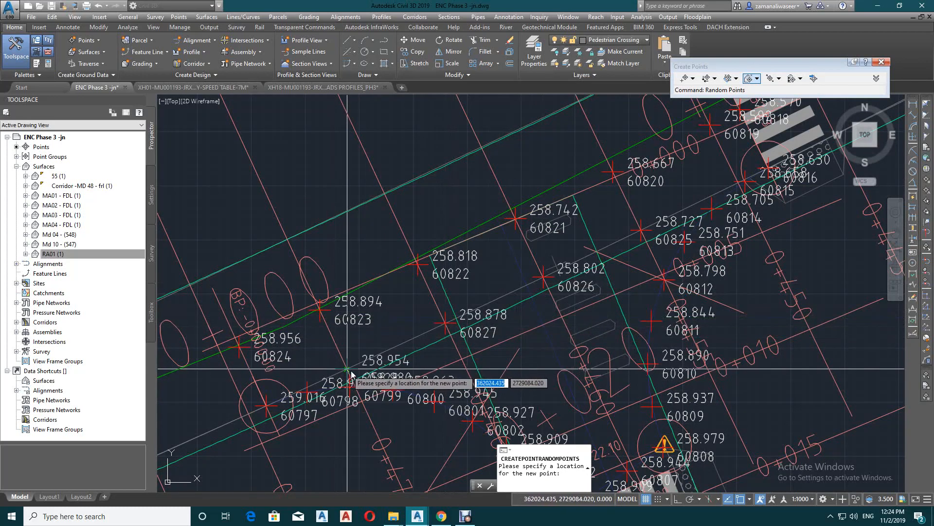
pyautogui.scroll(-3, 583, 260)
pyautogui.scroll(2, 530, 305)
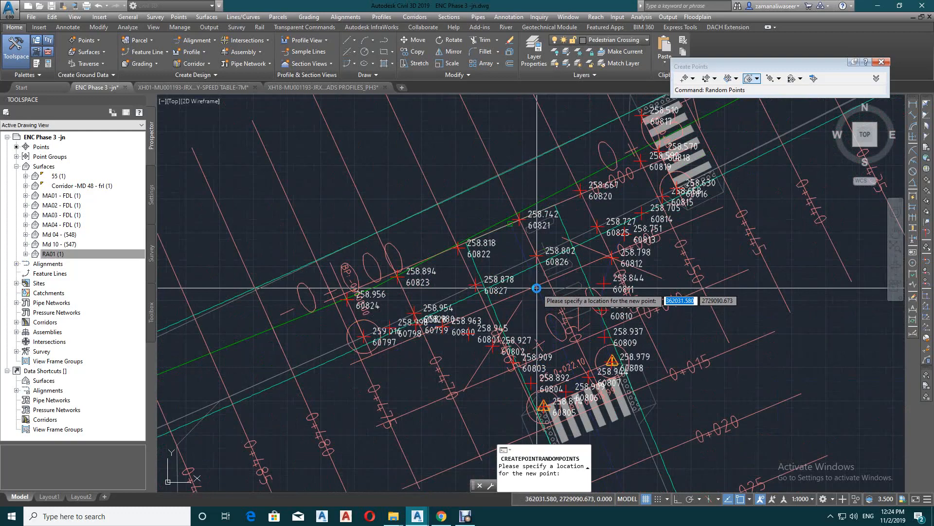
pyautogui.press('Escape')
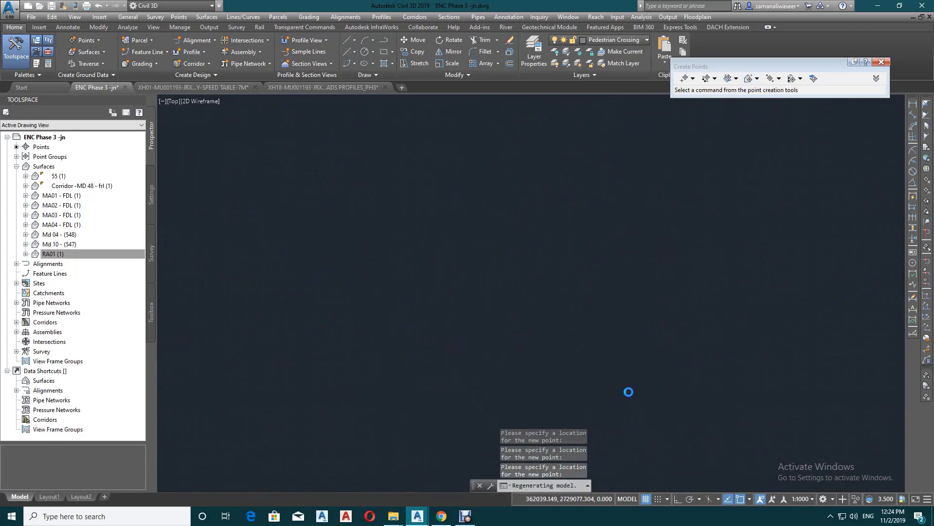
# Move point 60808 onto the line endpoint at the eastern corner of the MD 04 pedestrian crossing
pyautogui.scroll(-4, 536, 287)
pyautogui.scroll(4, 577, 283)
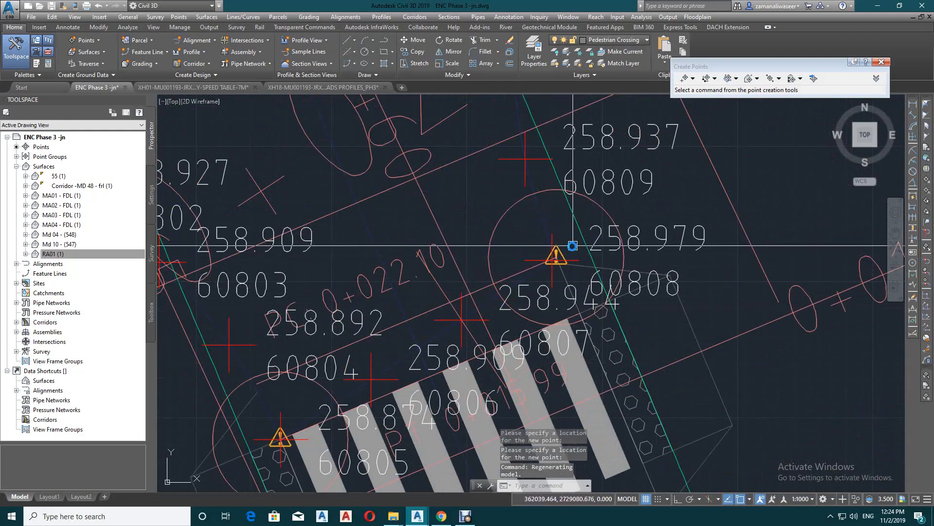
pyautogui.scroll(4, 559, 257)
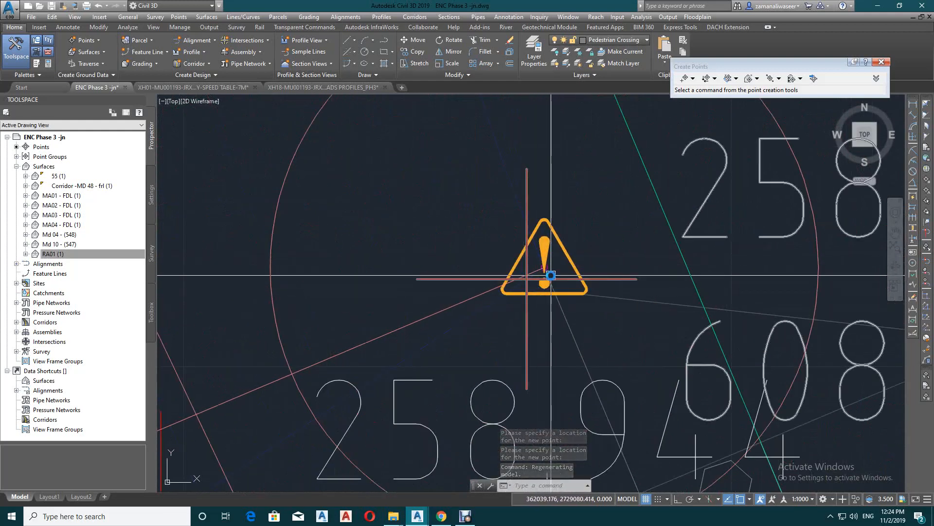
pyautogui.click(544, 281)
pyautogui.click(526, 279)
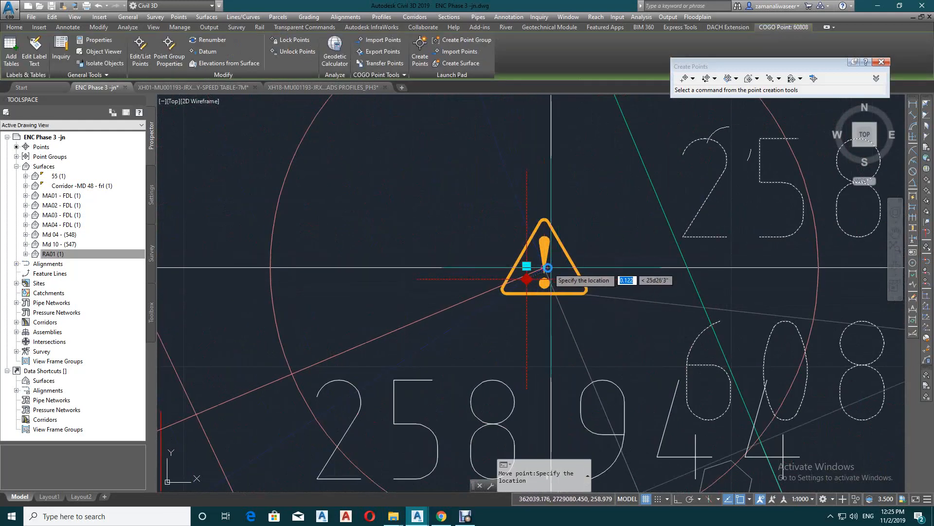
pyautogui.click(544, 267)
pyautogui.scroll(-5, 643, 280)
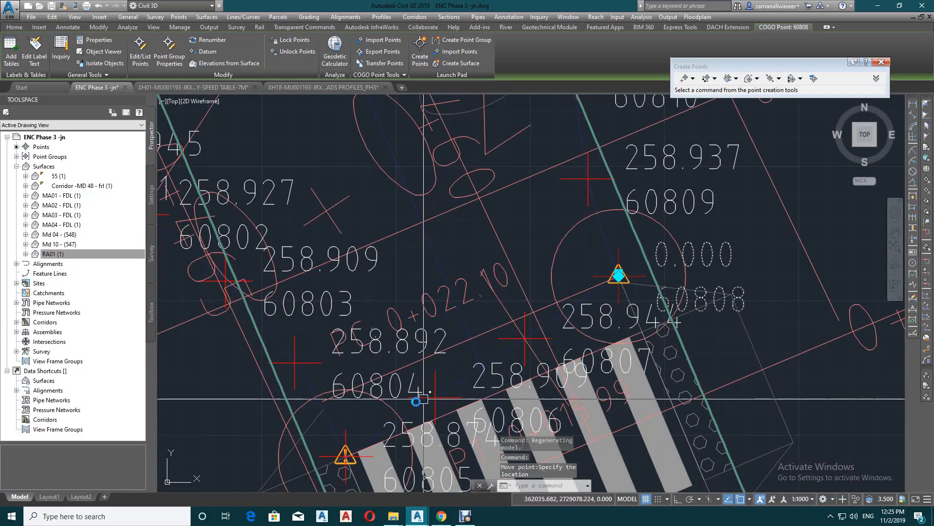
# Move point 60805 onto the line endpoint at the western corner of the MD 04 pedestrian crossing
pyautogui.scroll(4, 356, 404)
pyautogui.scroll(-3, 471, 335)
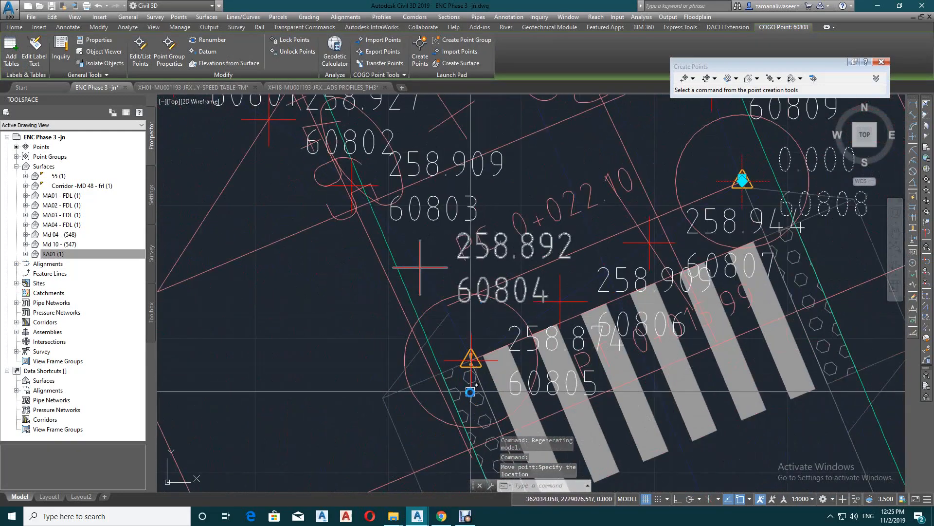
pyautogui.scroll(4, 501, 321)
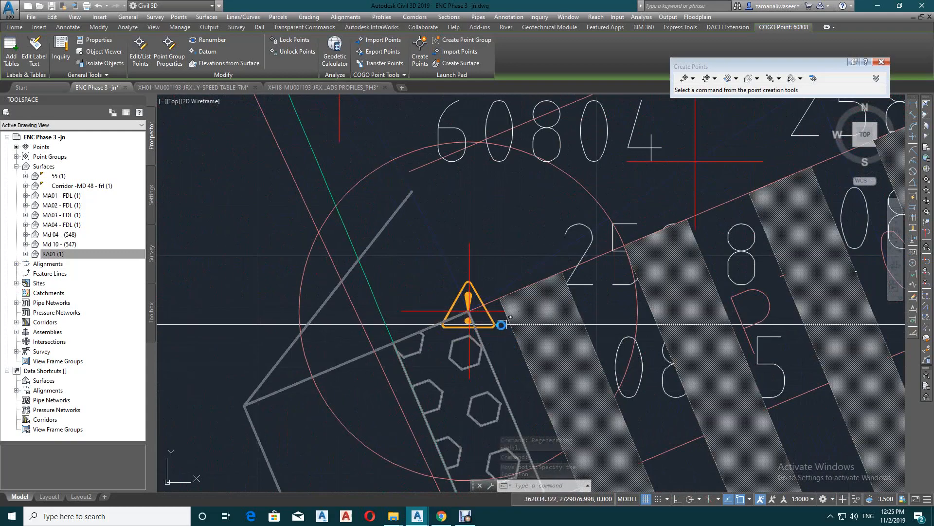
pyautogui.scroll(5, 477, 320)
pyautogui.click(471, 284)
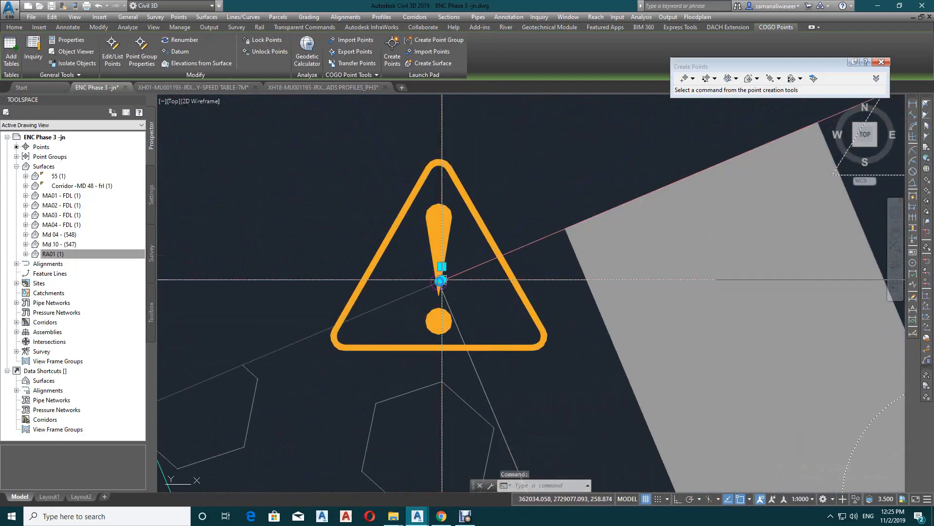
pyautogui.click(441, 279)
pyautogui.click(438, 282)
pyautogui.scroll(-5, 413, 339)
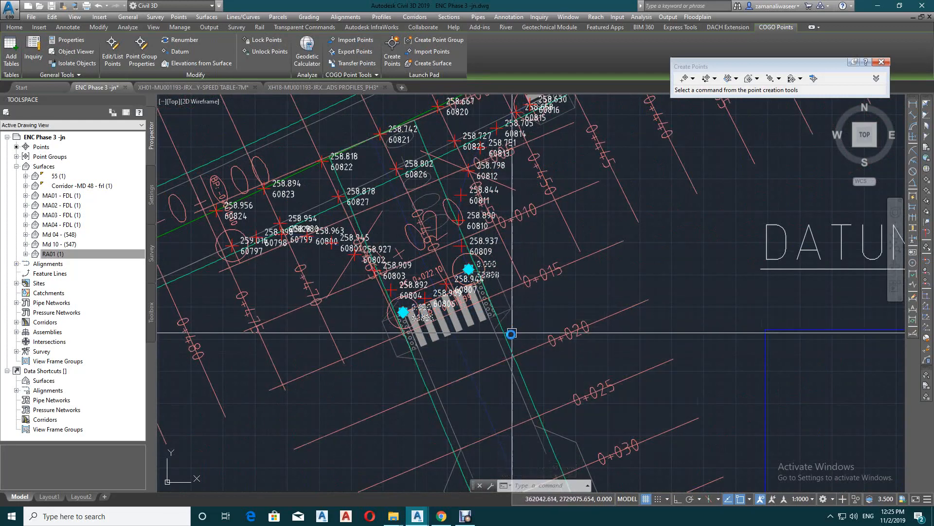
# Assign points 60805 and 60808 their elevations from the Md 04 - (548) surface
pyautogui.rightClick(544, 307)
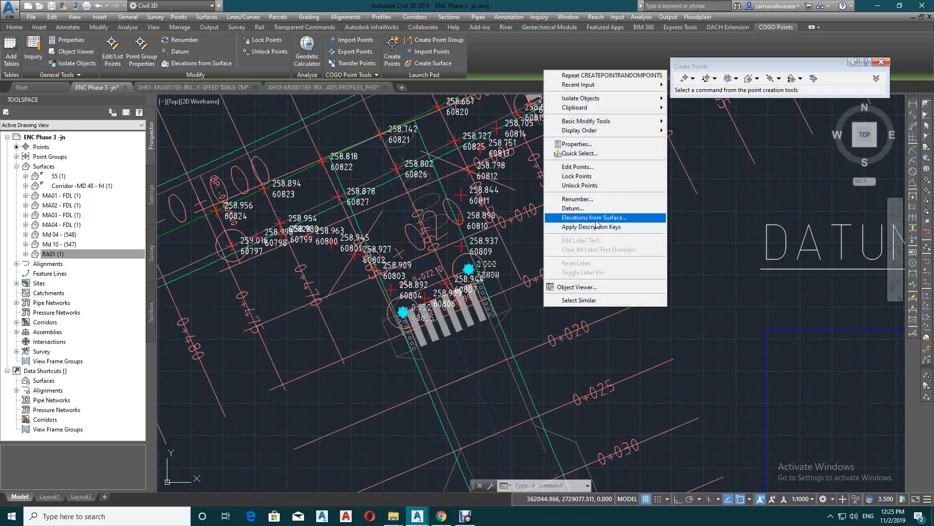
pyautogui.click(617, 217)
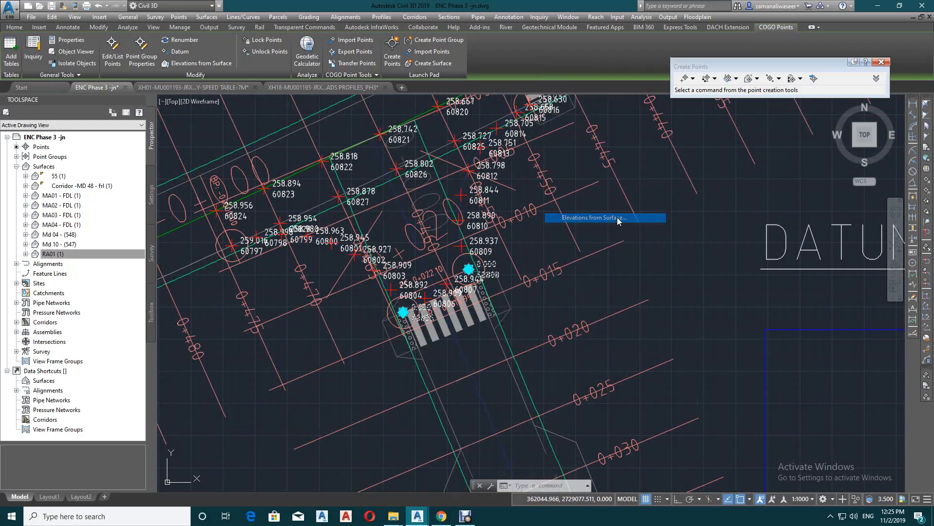
pyautogui.click(714, 182)
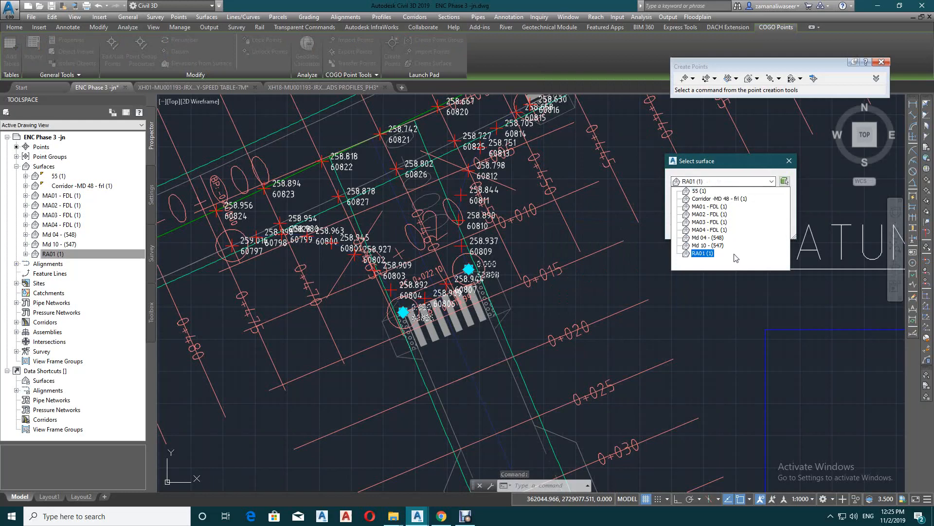
pyautogui.click(708, 238)
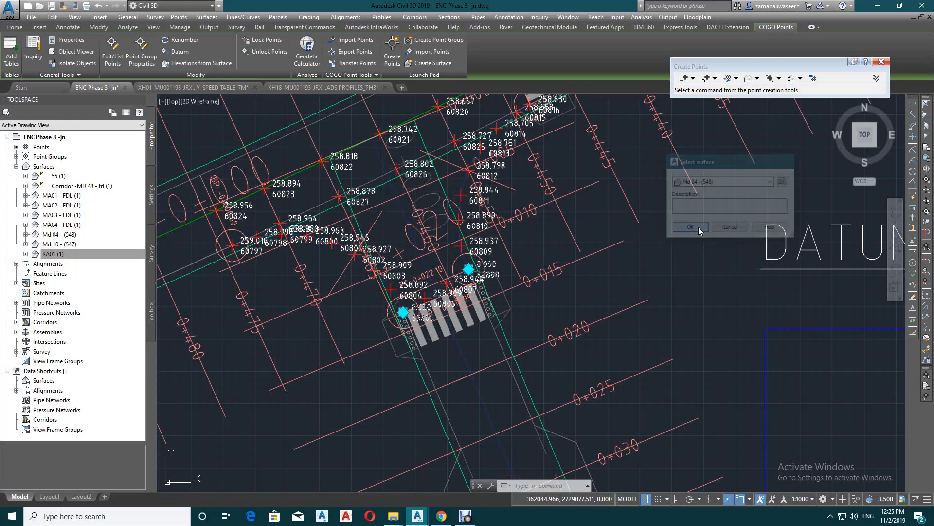
pyautogui.click(699, 227)
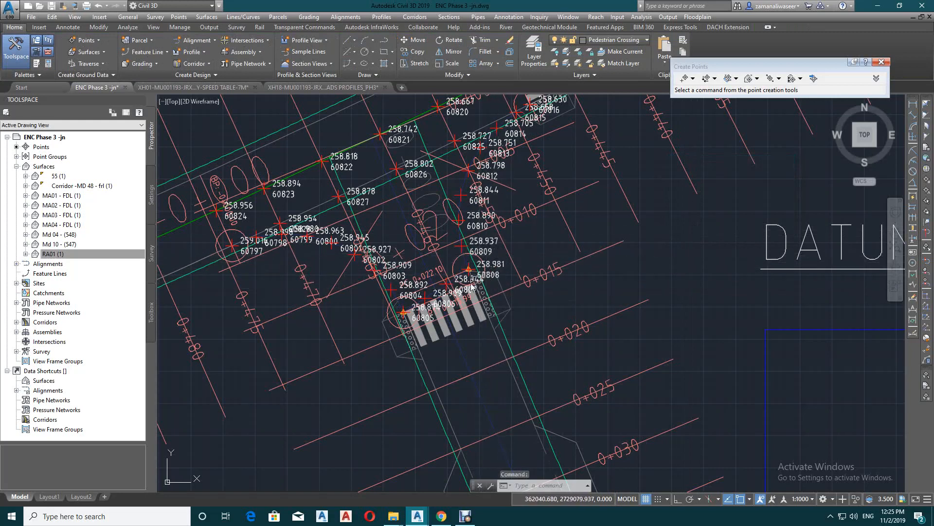
# Delete points 60806 and 60807 between the two corner points of the MD 04 pedestrian crossing
pyautogui.scroll(4, 462, 273)
pyautogui.click(455, 263)
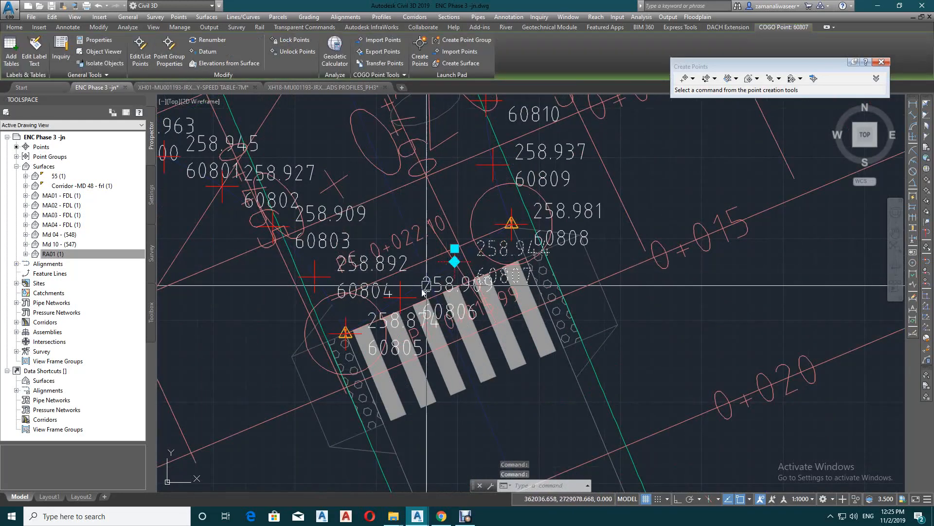
pyautogui.click(400, 296)
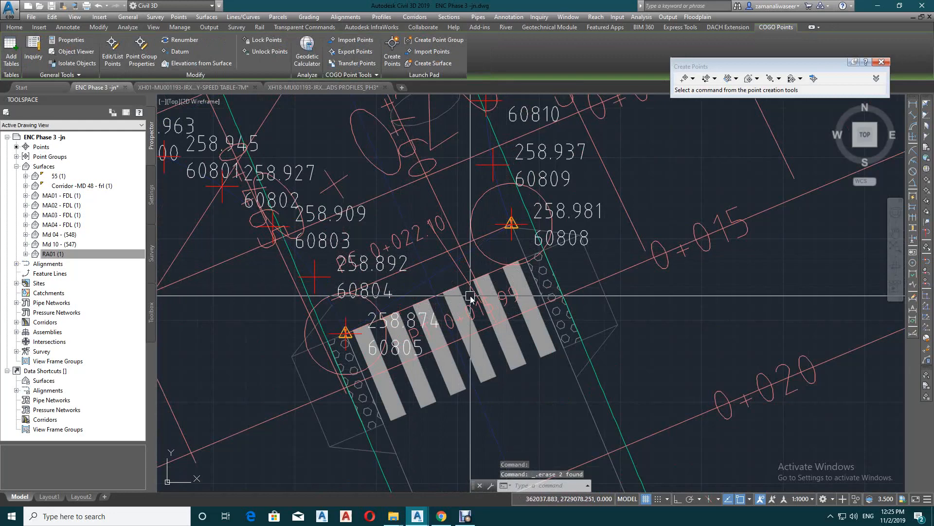
pyautogui.press('Delete')
pyautogui.scroll(-3, 550, 355)
pyautogui.moveTo(550, 356); pyautogui.dragTo(583, 375, button='middle')
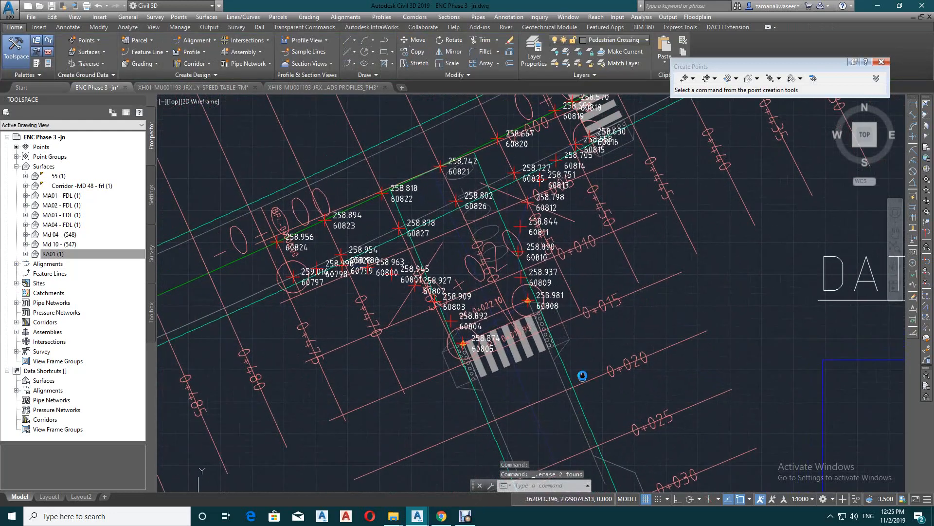
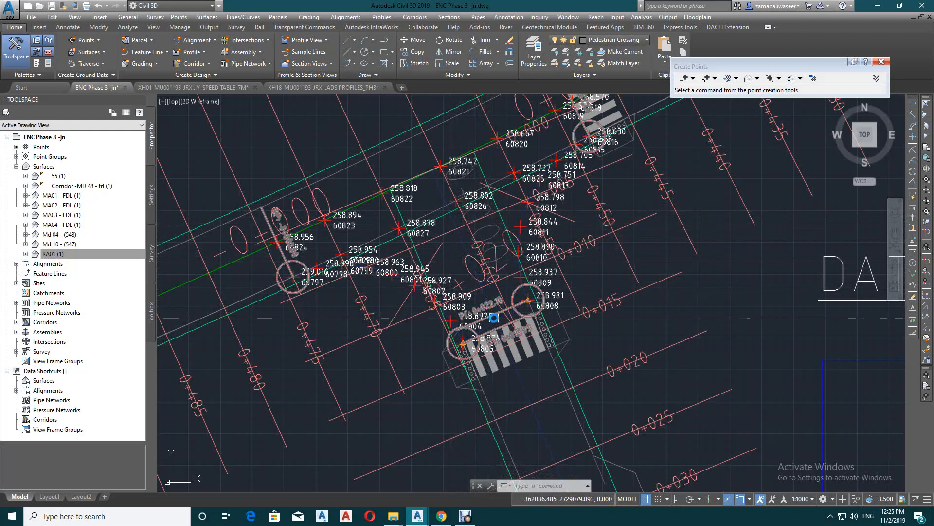
# Create a TIN surface named JN and expand its definition
pyautogui.click(97, 53)
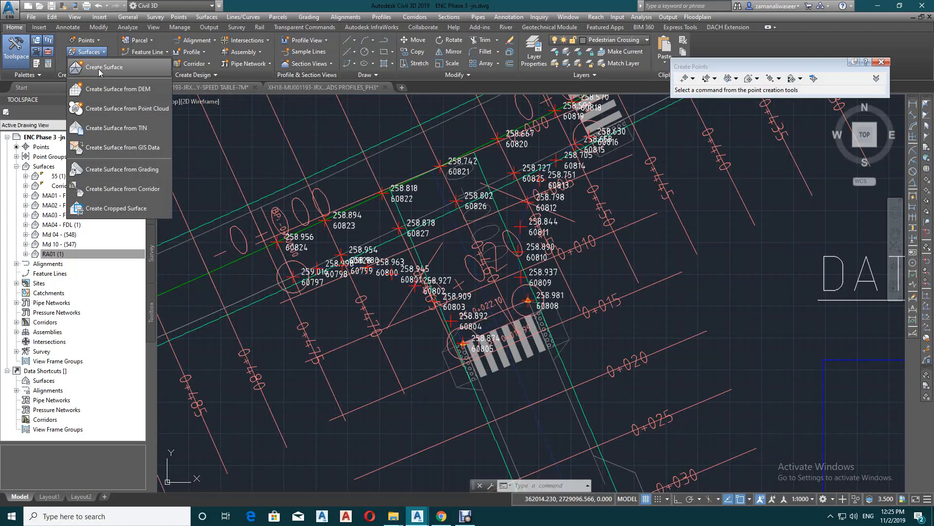
pyautogui.click(100, 68)
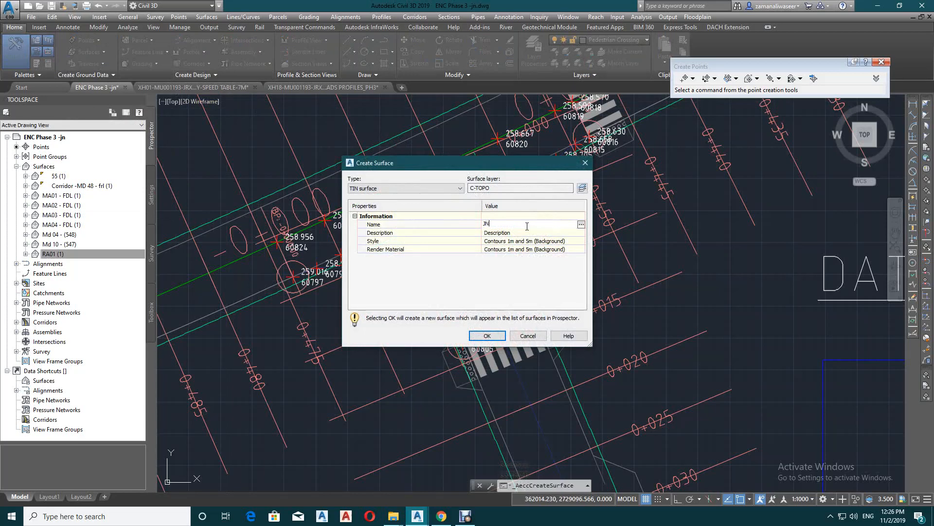
pyautogui.click(487, 335)
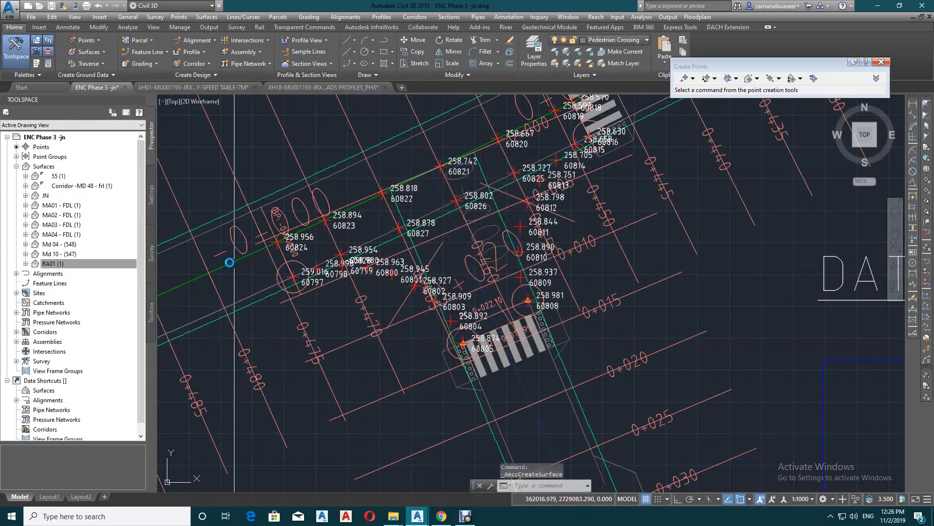
pyautogui.click(26, 196)
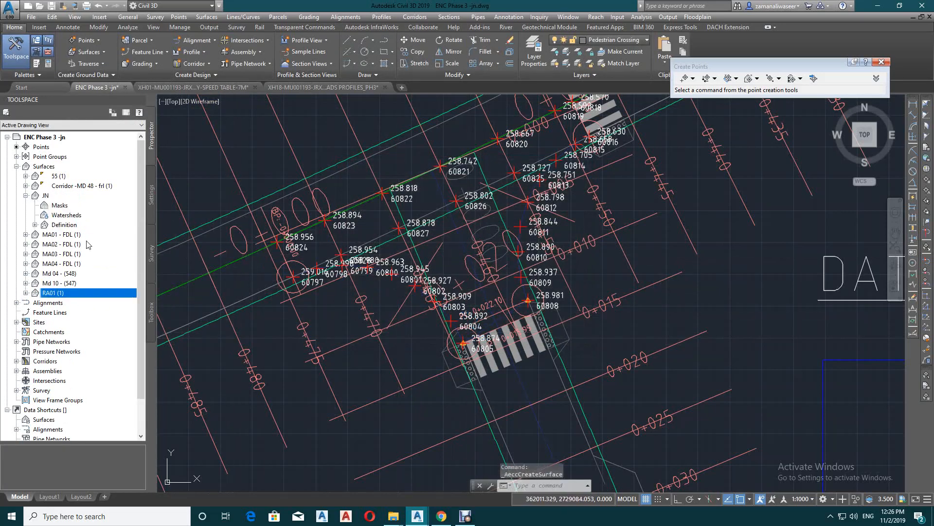
pyautogui.click(34, 225)
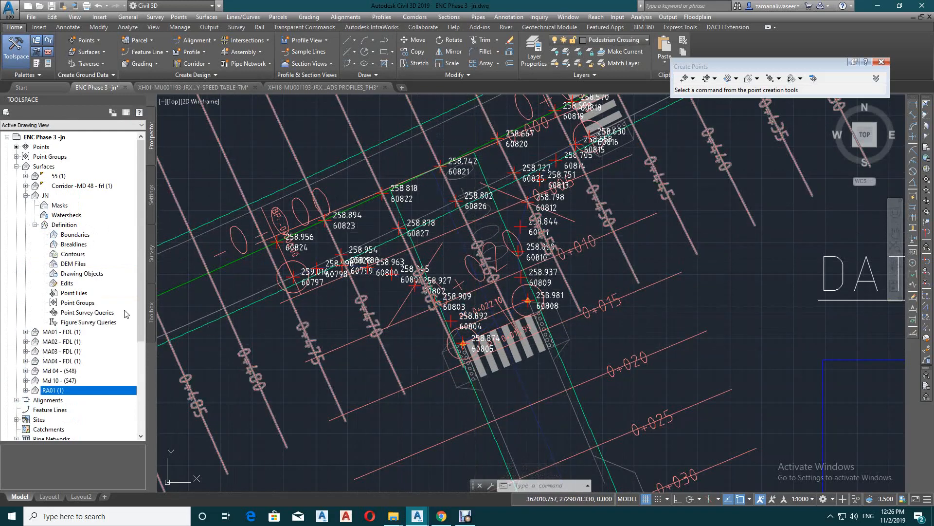
pyautogui.rightClick(76, 307)
pyautogui.click(100, 309)
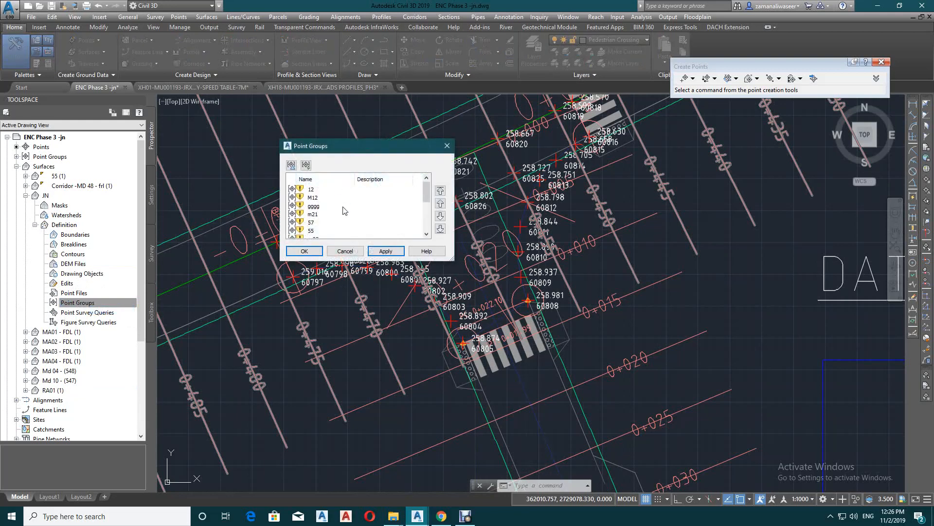
pyautogui.click(305, 251)
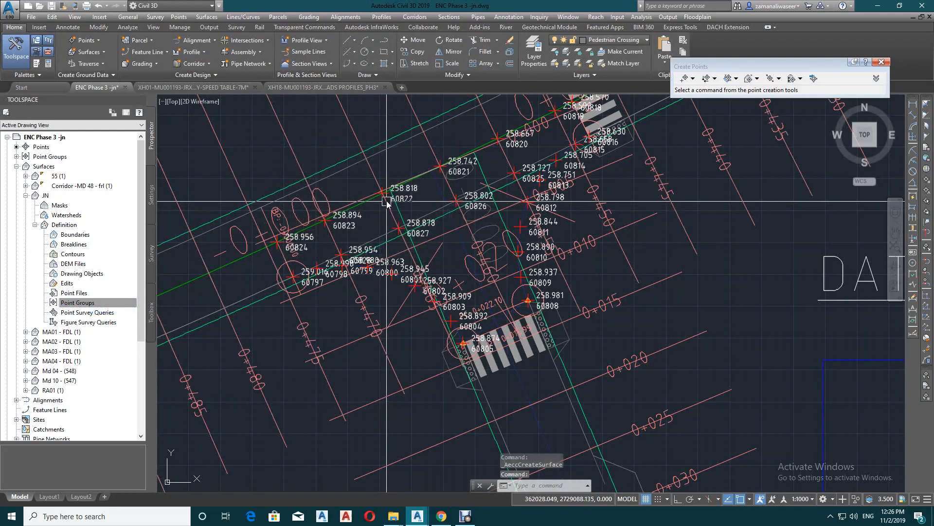
pyautogui.scroll(-10, 386, 203)
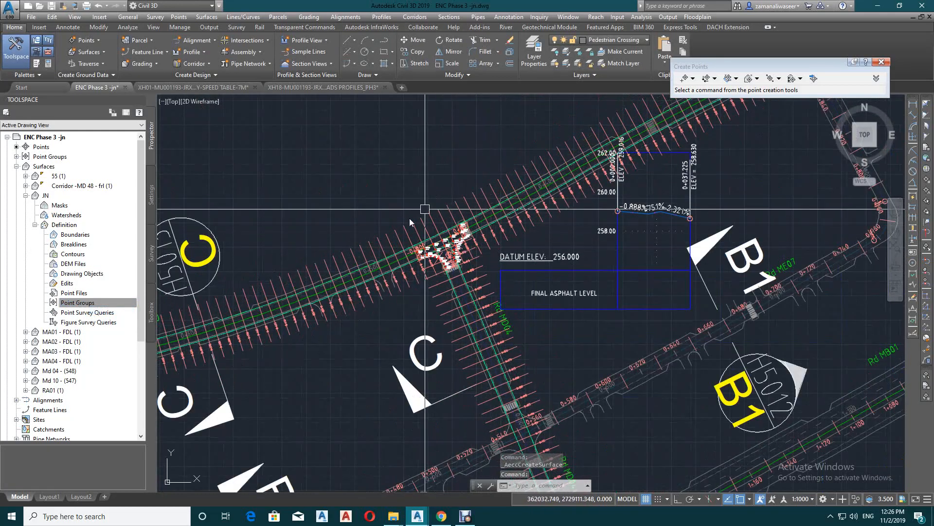
pyautogui.scroll(2, 358, 246)
# Add the _All Points point group to the JN surface's definition
pyautogui.click(125, 303)
pyautogui.rightClick(83, 306)
pyautogui.click(103, 308)
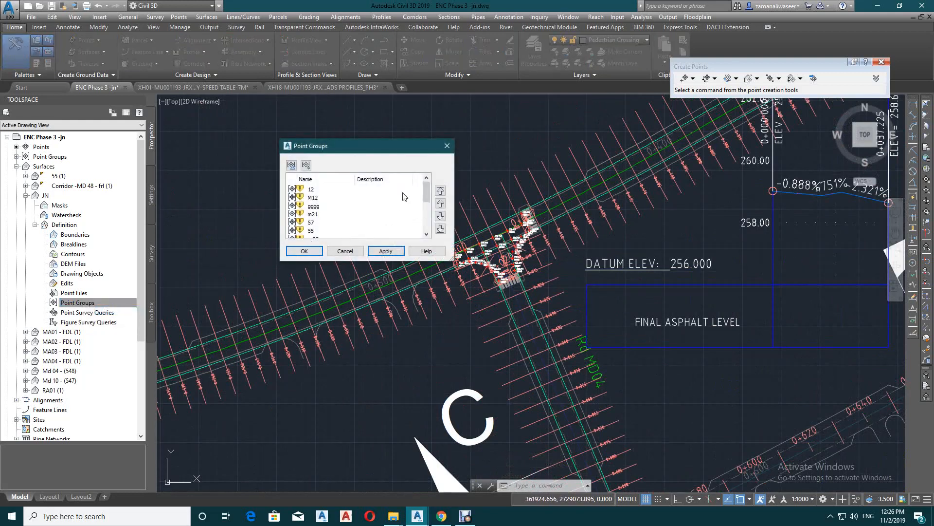
pyautogui.click(302, 232)
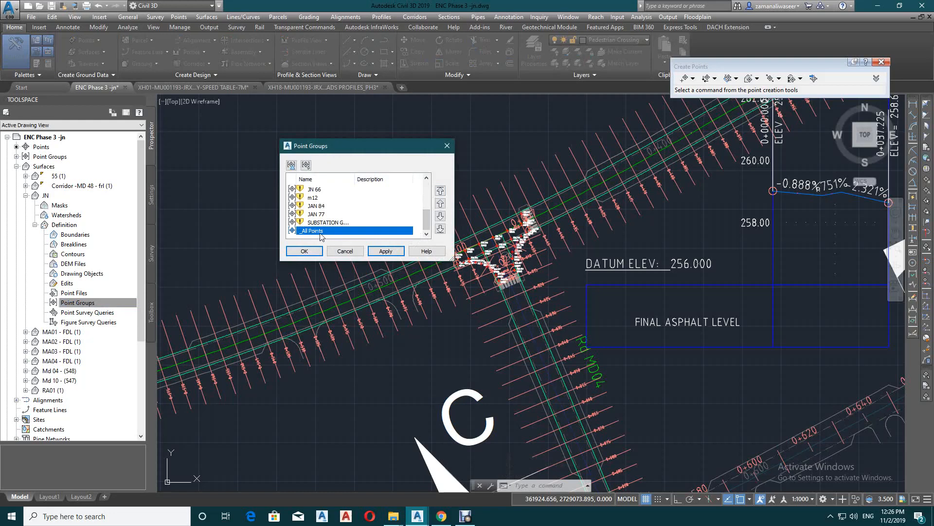
pyautogui.click(305, 251)
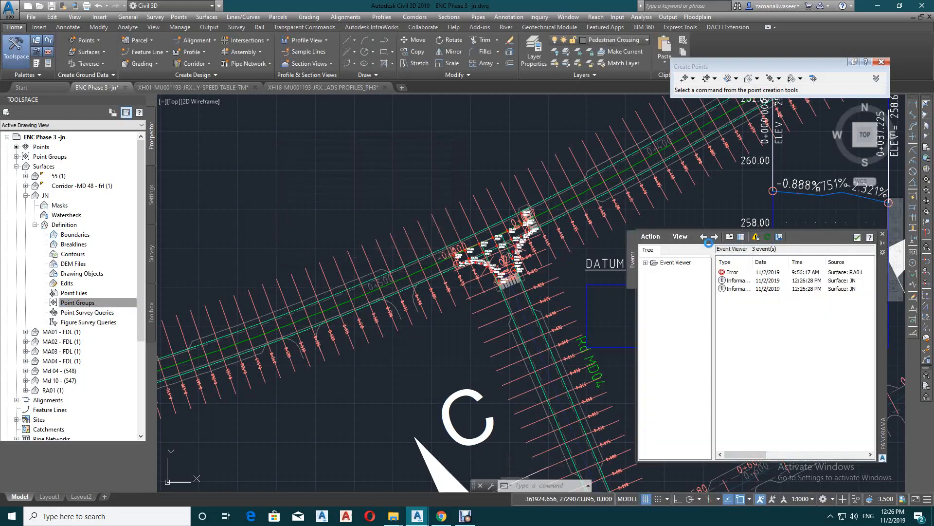
pyautogui.click(857, 237)
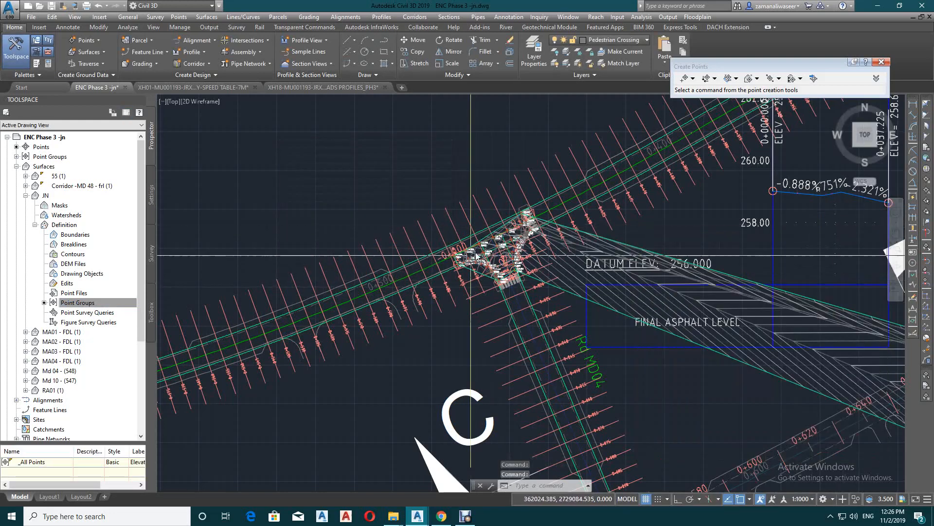
# Place two random points with elevations from the JN surface on the MD 04 centreline, beside and just south of point 60826
pyautogui.scroll(4, 471, 257)
pyautogui.press('Escape')
pyautogui.click(651, 250)
pyautogui.press('Escape')
pyautogui.scroll(2, 541, 215)
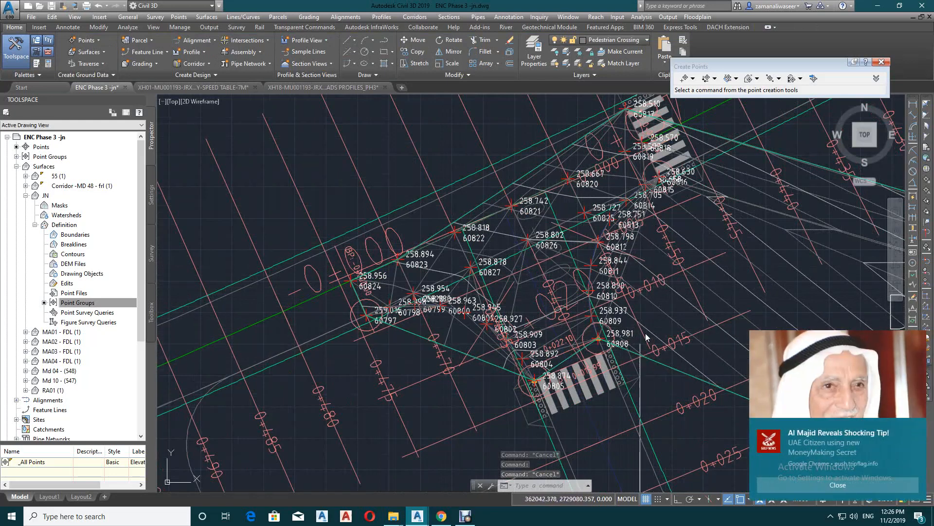
pyautogui.click(750, 81)
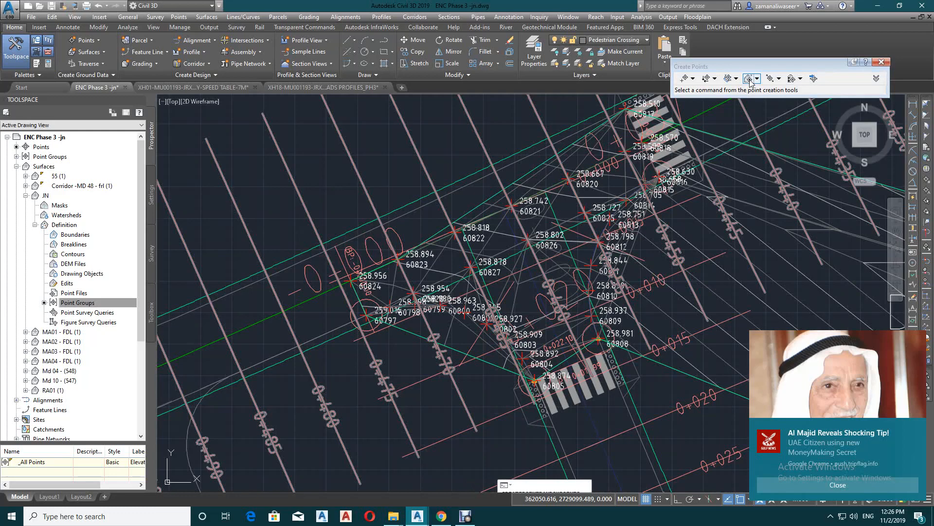
pyautogui.scroll(2, 654, 384)
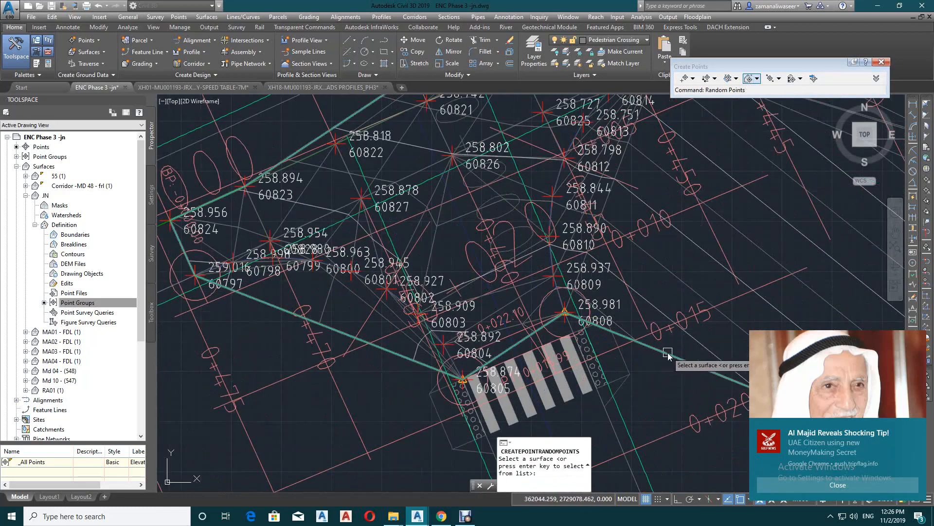
pyautogui.click(662, 353)
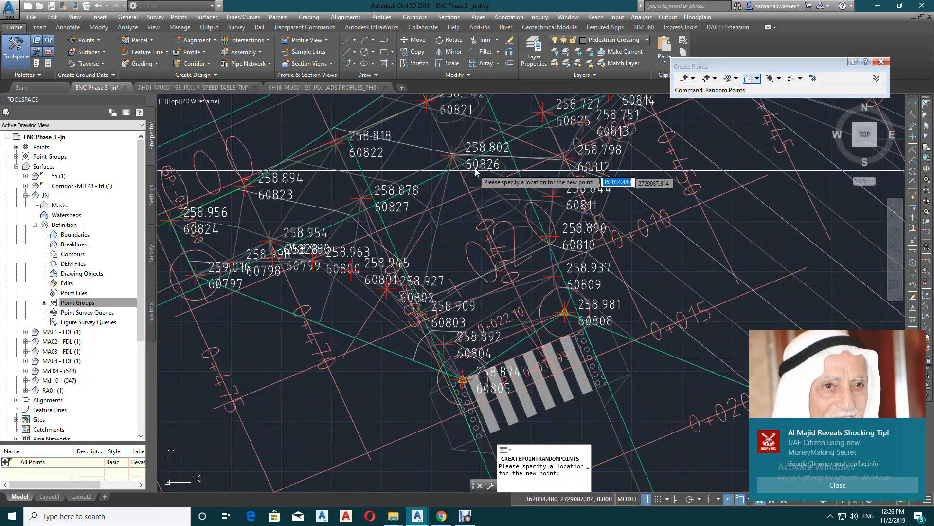
pyautogui.click(436, 161)
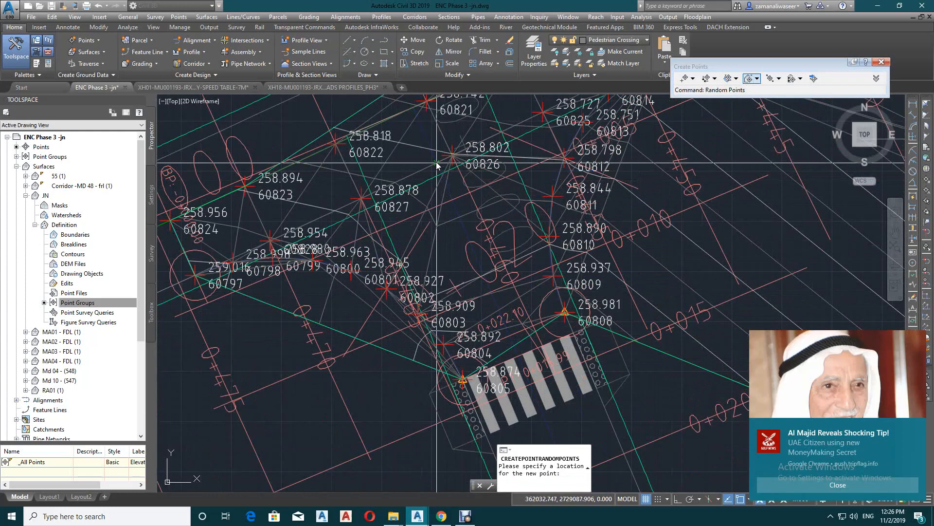
pyautogui.click(451, 200)
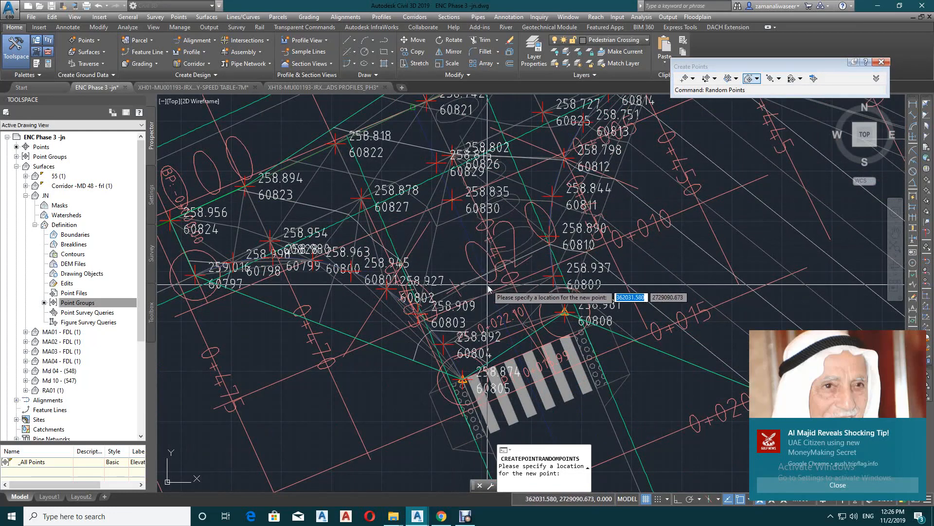
# Place three more JN surface points down the MD 04 centreline to its pedestrian crossing and end point creation
pyautogui.scroll(2, 489, 283)
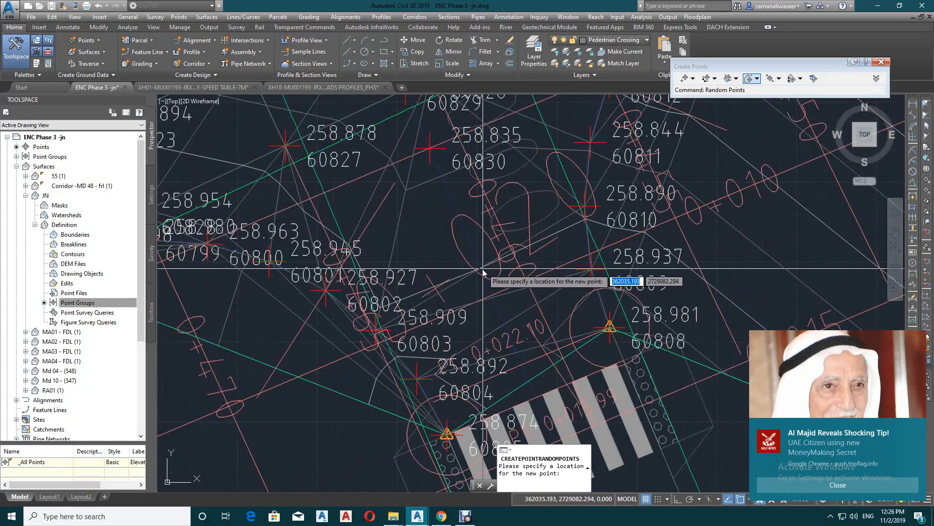
pyautogui.click(487, 280)
pyautogui.scroll(-2, 492, 241)
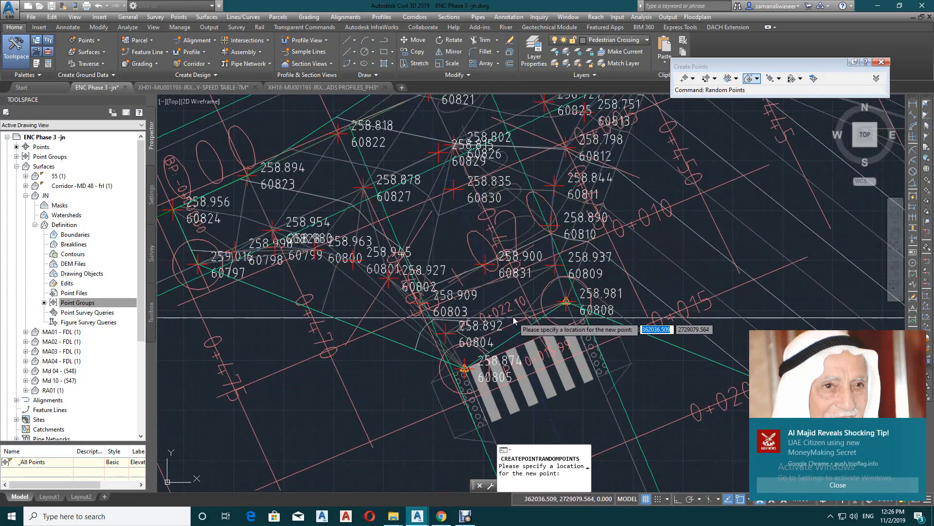
pyautogui.click(494, 281)
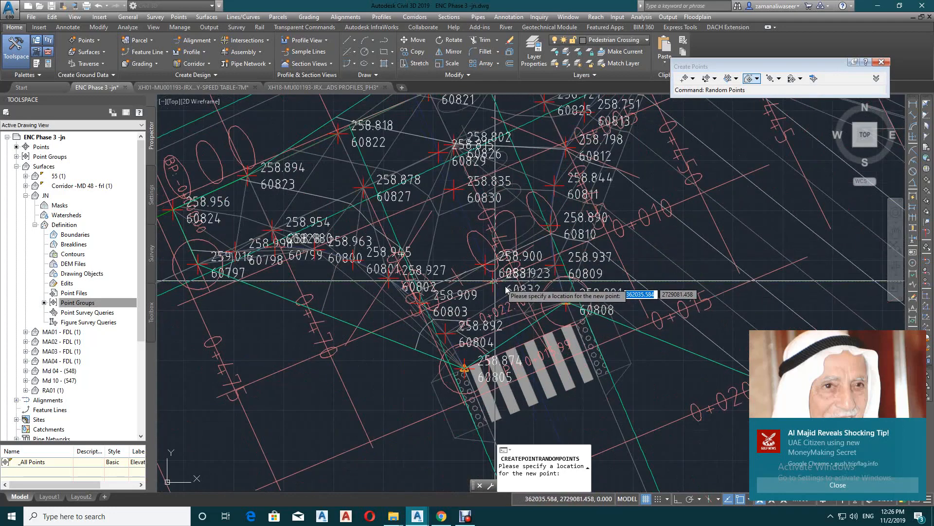
pyautogui.click(514, 324)
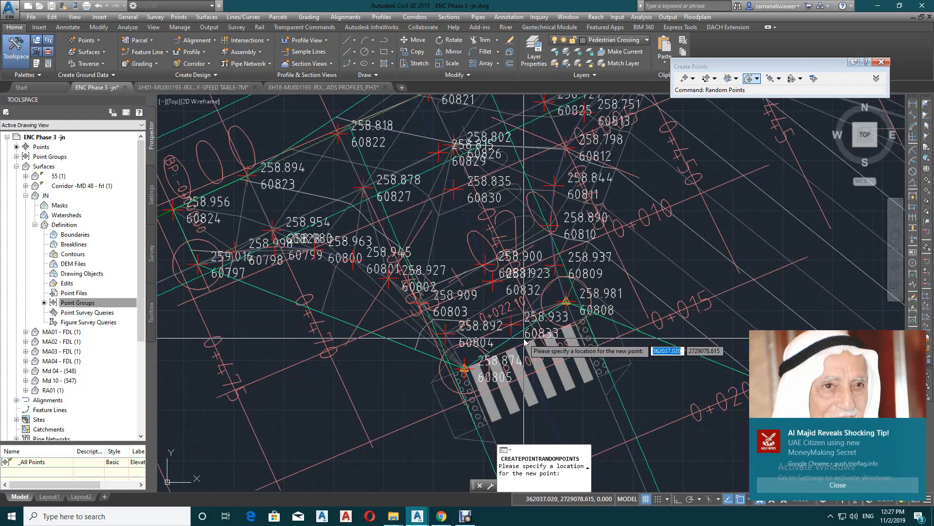
pyautogui.press('Return')
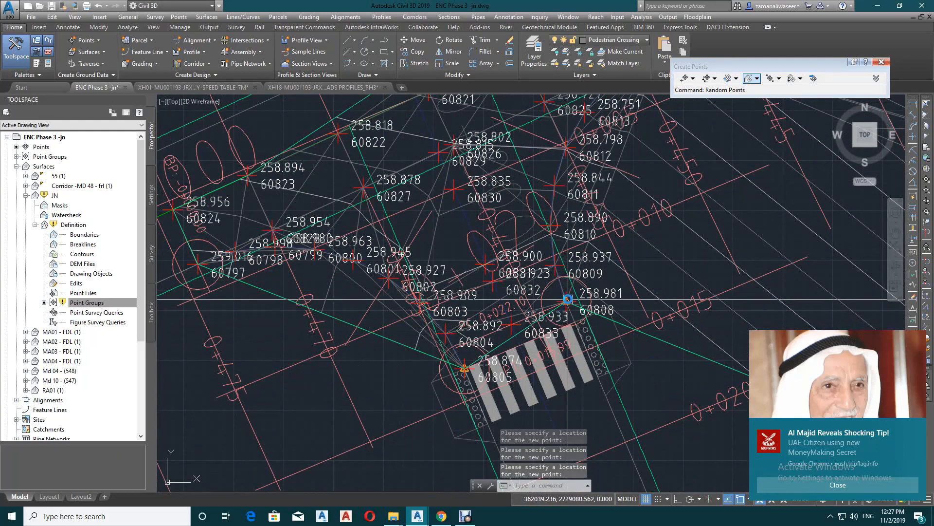
pyautogui.rightClick(539, 181)
pyautogui.click(526, 175)
pyautogui.press('Escape')
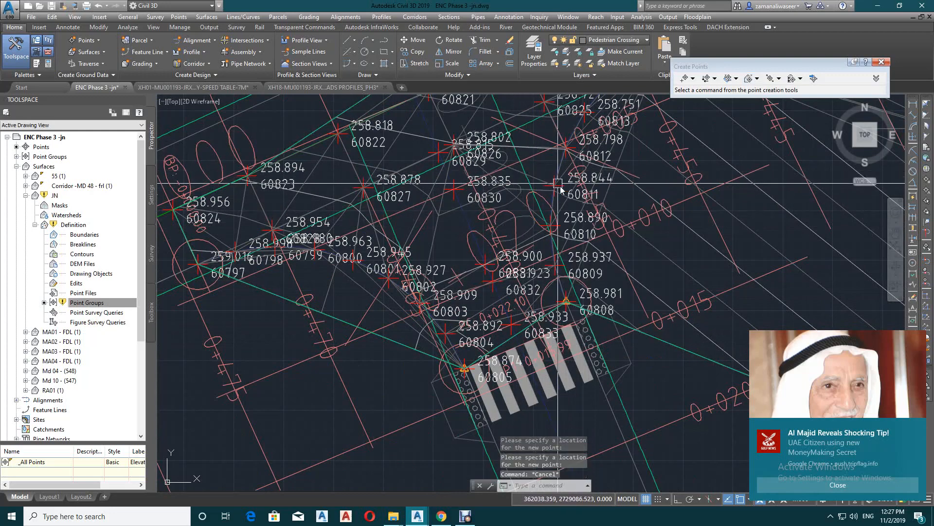
# Set the JN surface to rebuild automatically
pyautogui.scroll(-10, 492, 287)
pyautogui.scroll(5, 470, 293)
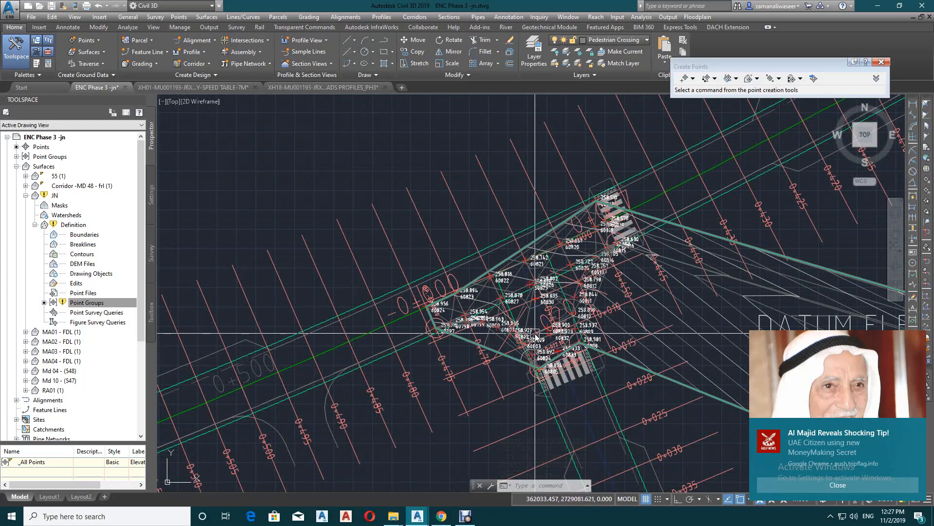
pyautogui.rightClick(55, 196)
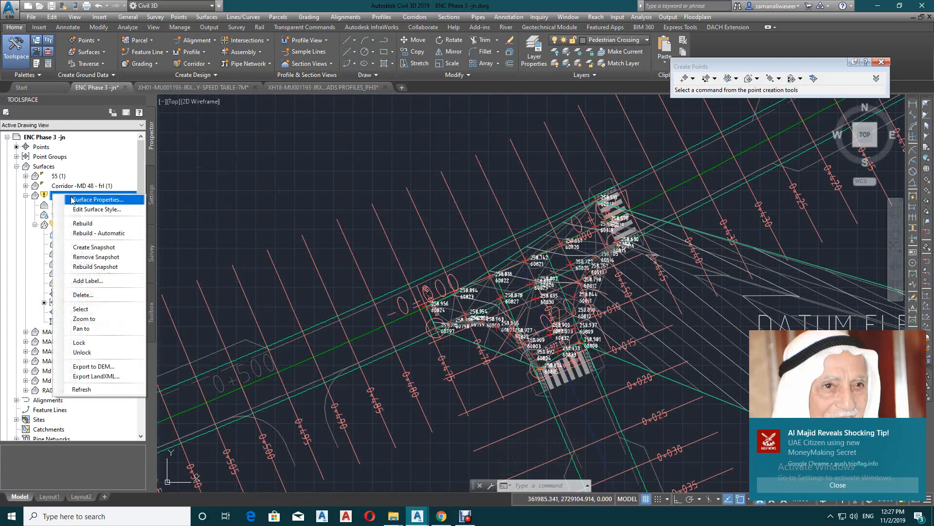
pyautogui.click(91, 233)
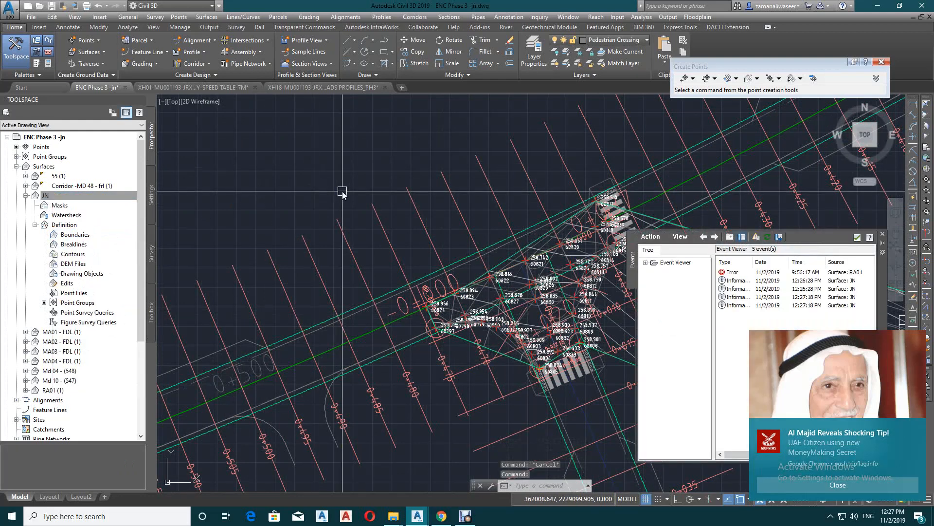
# Delete point 60817 at the northern corner of the MD 10 pedestrian crossing
pyautogui.scroll(-5, 317, 250)
pyautogui.scroll(3, 380, 276)
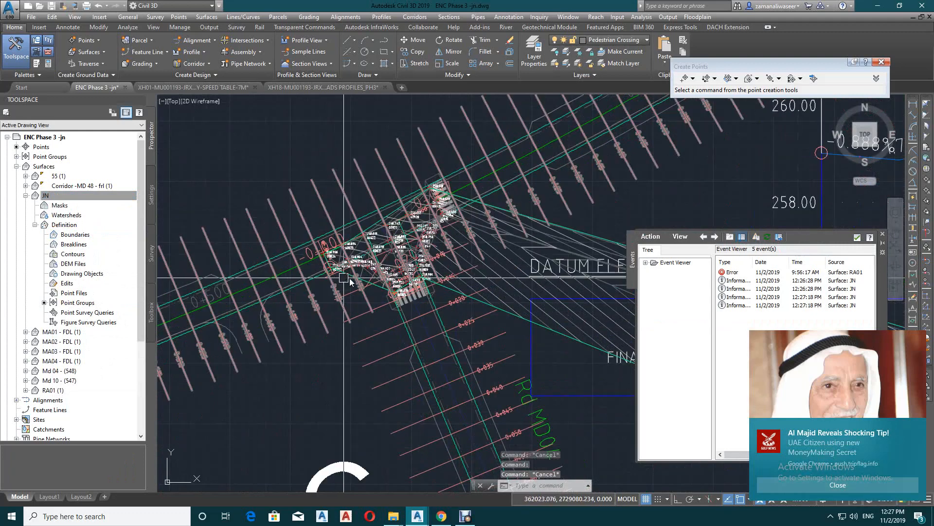
pyautogui.moveTo(463, 267); pyautogui.dragTo(524, 289, button='middle')
pyautogui.scroll(6, 504, 207)
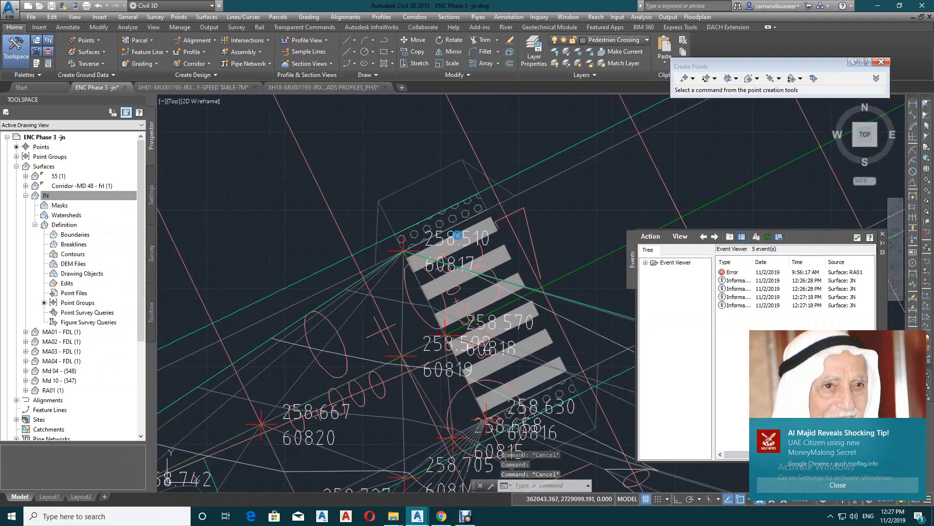
pyautogui.click(455, 236)
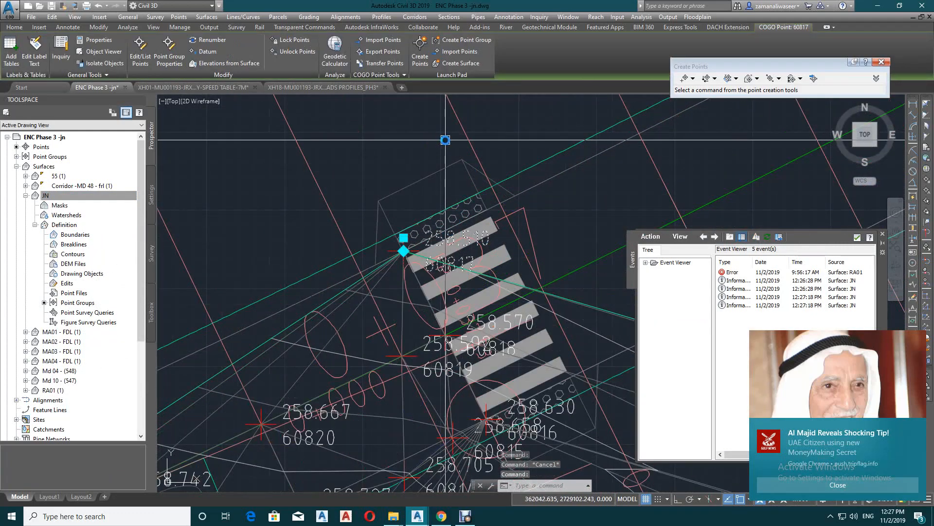
pyautogui.press('Delete')
pyautogui.scroll(-5, 470, 185)
pyautogui.press('Escape')
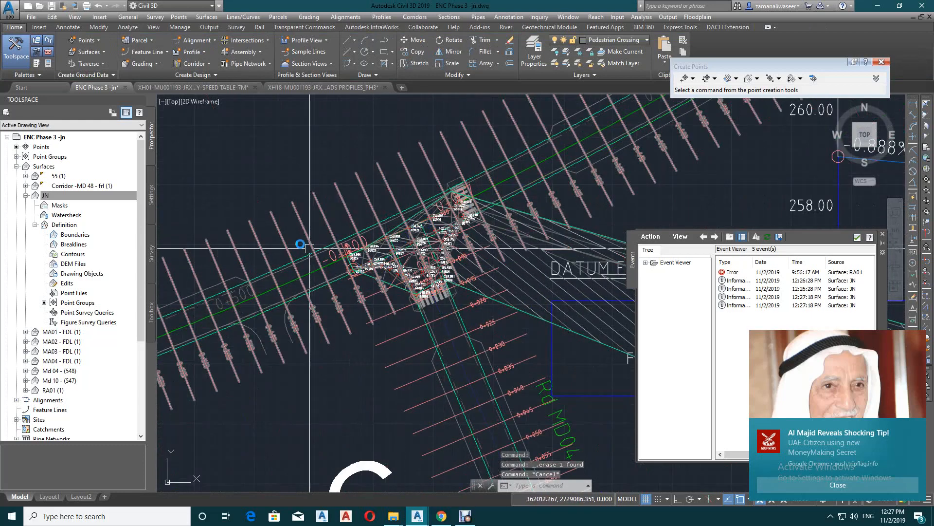
# Run the Points_List report from the Points group of the Reports Manager
pyautogui.click(147, 328)
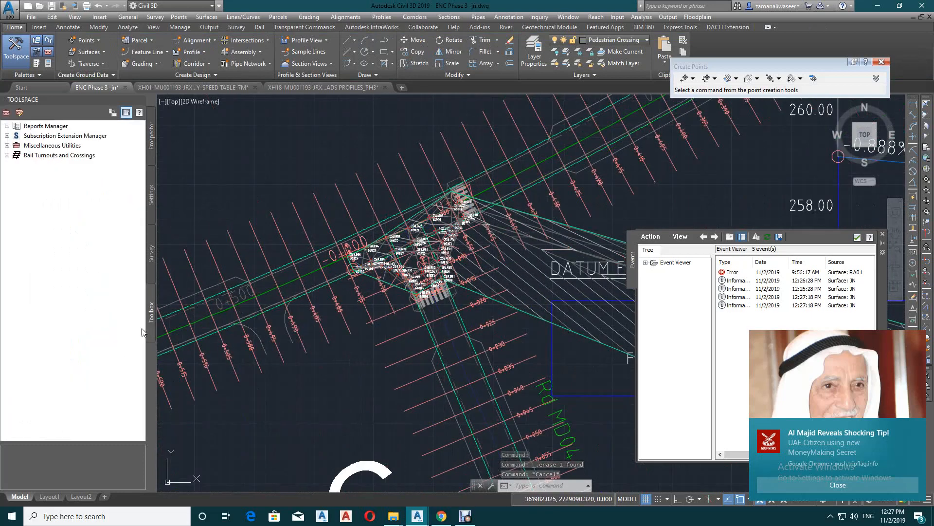
pyautogui.click(7, 126)
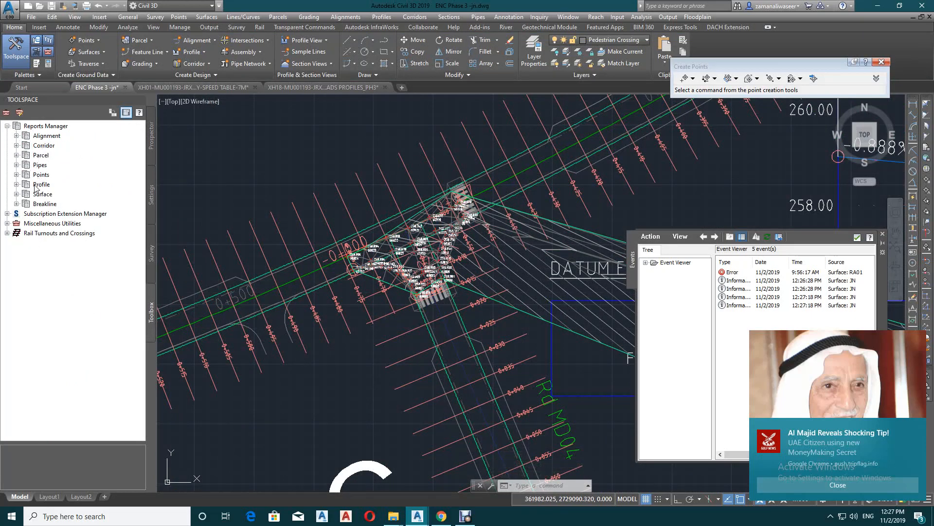
pyautogui.click(17, 175)
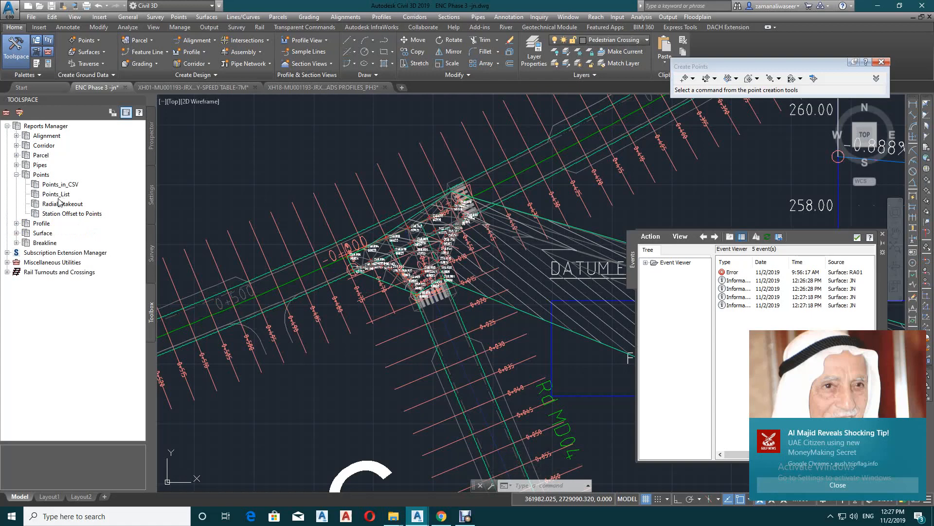
pyautogui.click(56, 194)
pyautogui.rightClick(75, 197)
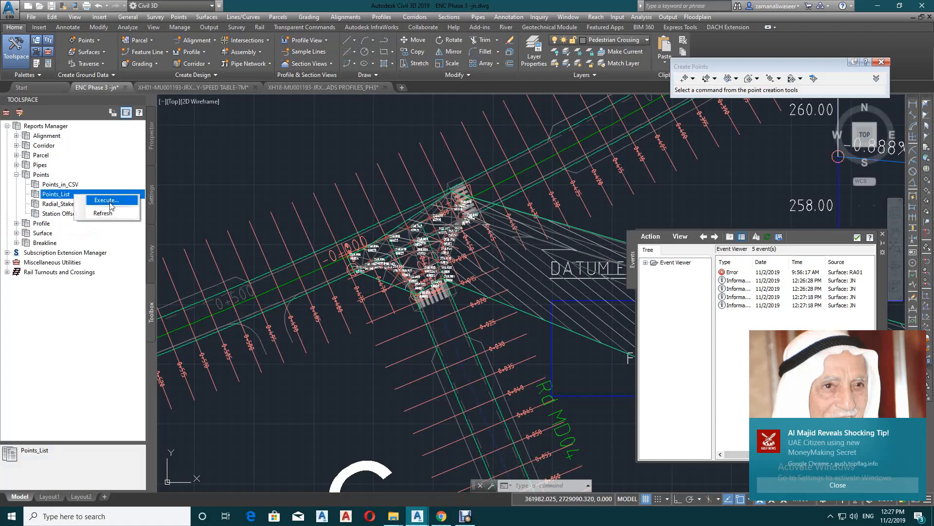
pyautogui.click(110, 200)
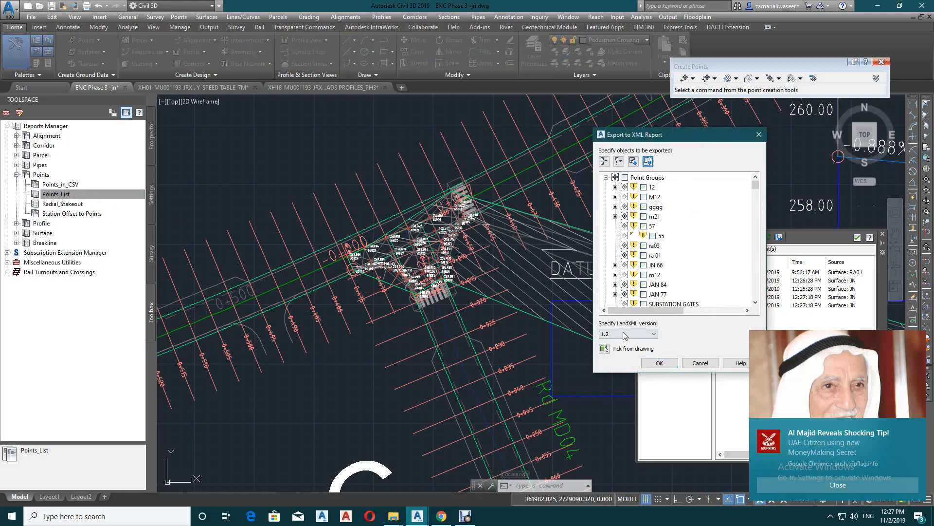
# Pick all the points of the MD 10 and MD 04 junction from the drawing as the objects to export
pyautogui.click(604, 349)
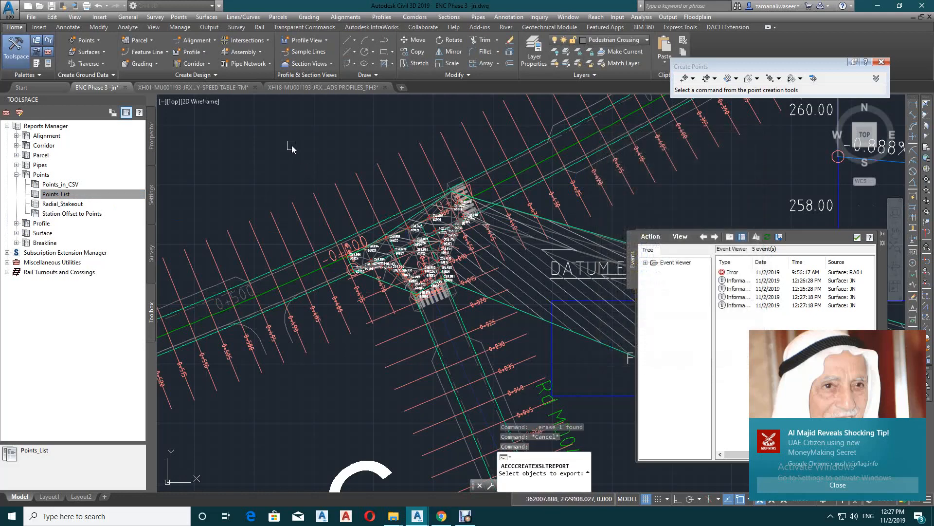
pyautogui.click(292, 98)
pyautogui.click(498, 326)
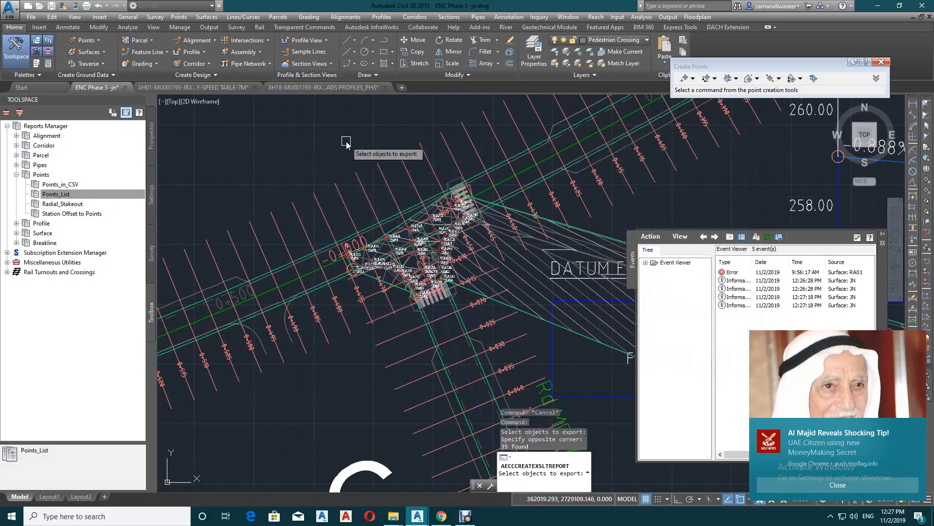
pyautogui.press('Return')
# Create the point report and save it to the Desktop as JN 01 in Excel 97-2003 Workbook format
pyautogui.click(658, 363)
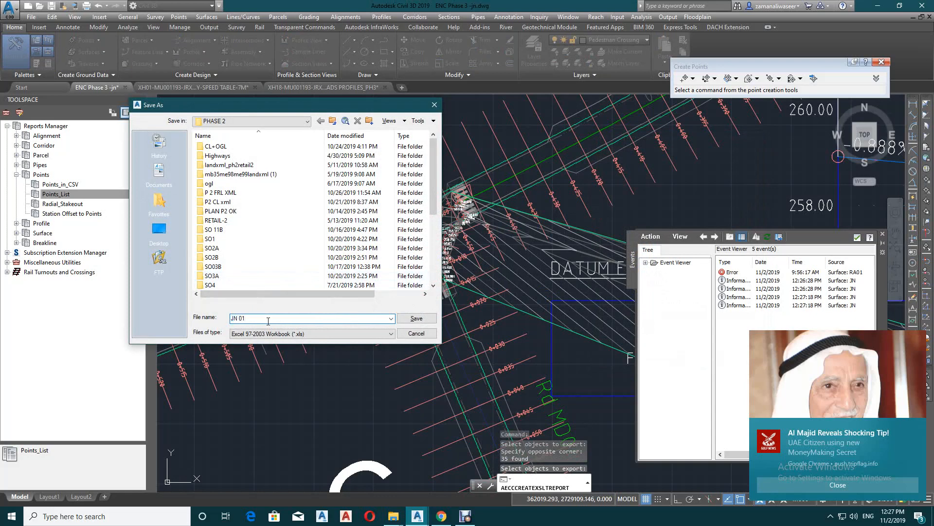
pyautogui.click(162, 235)
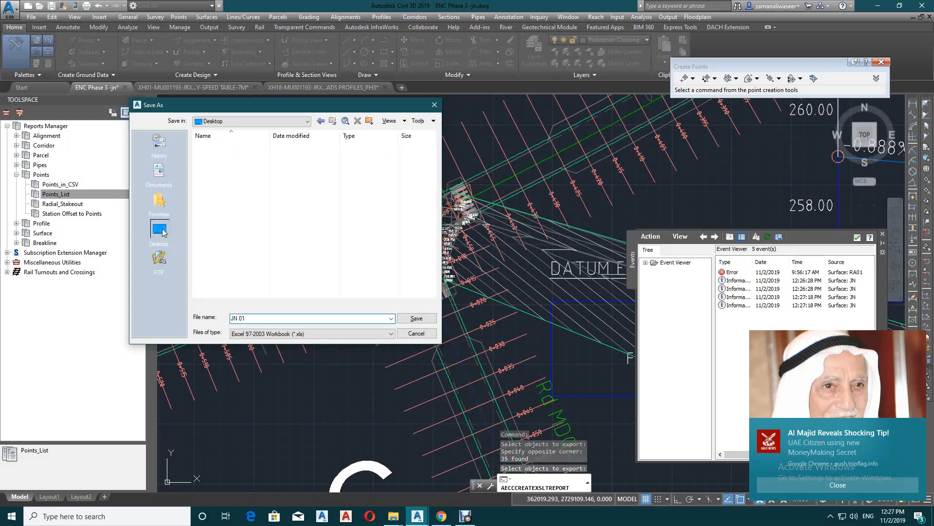
pyautogui.click(416, 318)
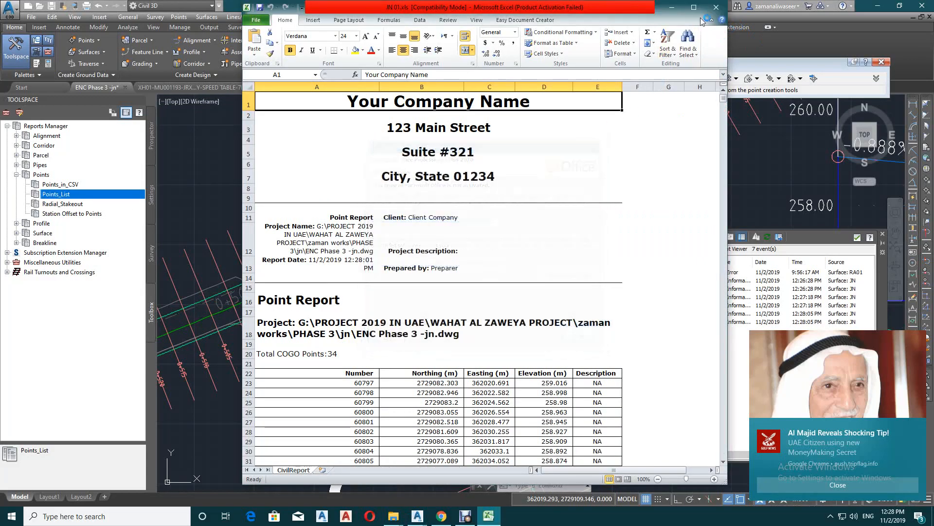
# In the Excel point report, maximize the window and renumber the first two points as 1 and 2
pyautogui.click(694, 7)
pyautogui.scroll(-6, 604, 164)
pyautogui.scroll(1, 314, 193)
pyautogui.click(123, 181)
pyautogui.write('1')
pyautogui.press('Return')
pyautogui.write('2')
pyautogui.press('Return')
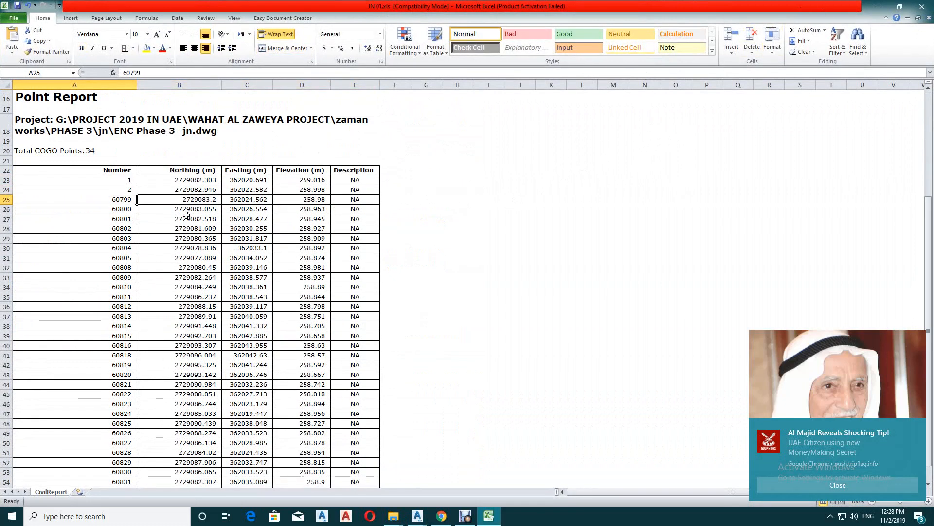
# Fill the 1, 2 series down the Number column to renumber the remaining points through 34
pyautogui.click(94, 183)
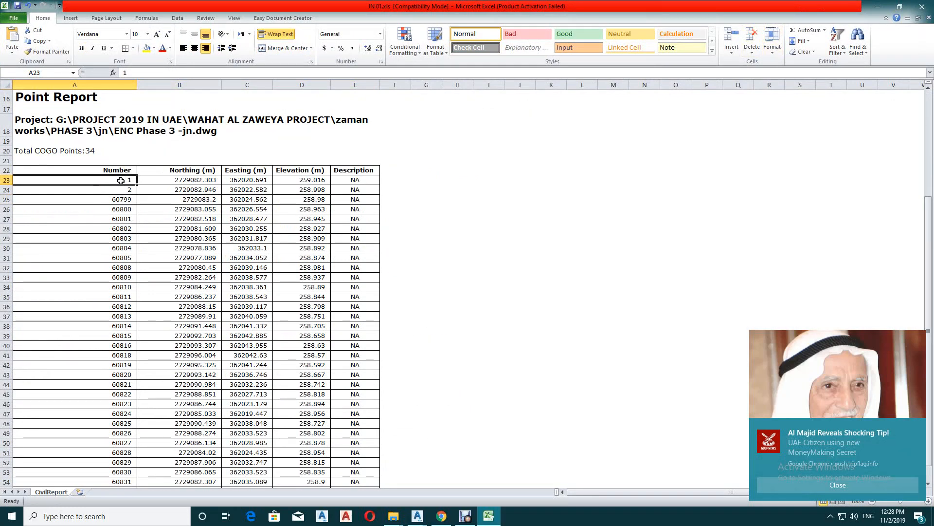
pyautogui.moveTo(121, 181); pyautogui.dragTo(120, 187)
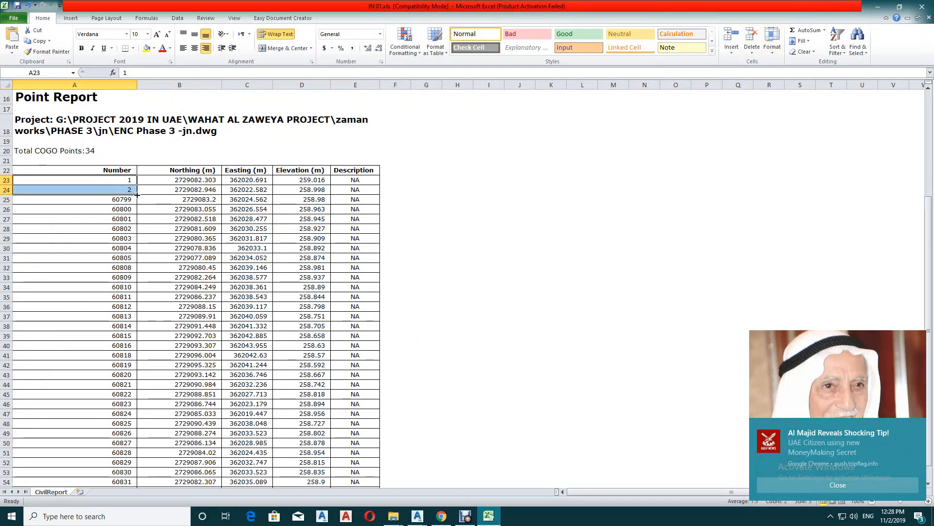
pyautogui.doubleClick(137, 194)
pyautogui.scroll(-3, 276, 242)
pyautogui.scroll(2, 370, 254)
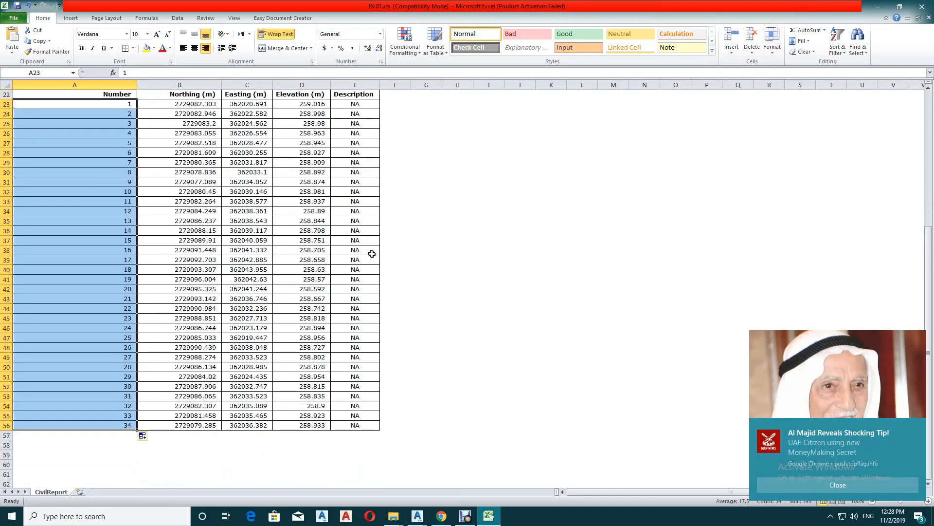
# Review the northing, easting and elevation values of all the listed points in the report
pyautogui.moveTo(204, 135); pyautogui.dragTo(249, 454)
pyautogui.moveTo(319, 129); pyautogui.dragTo(301, 454)
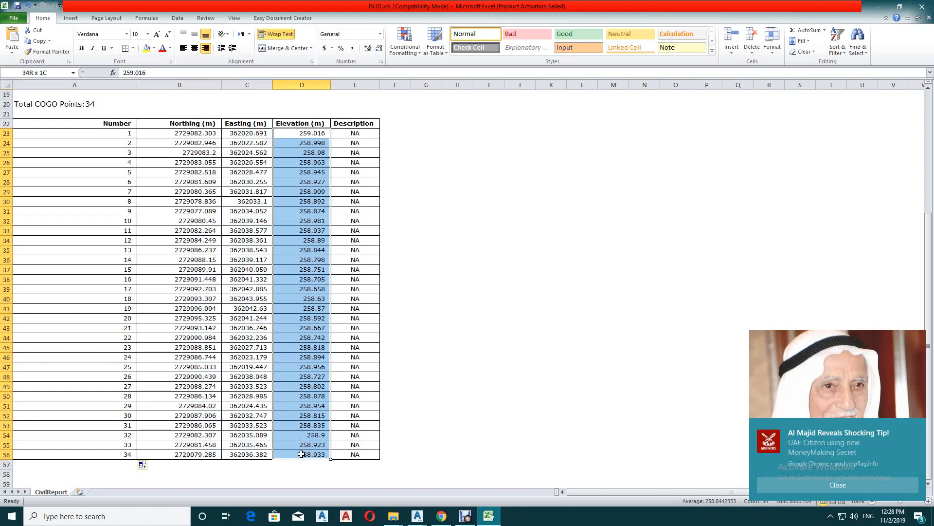
pyautogui.click(441, 275)
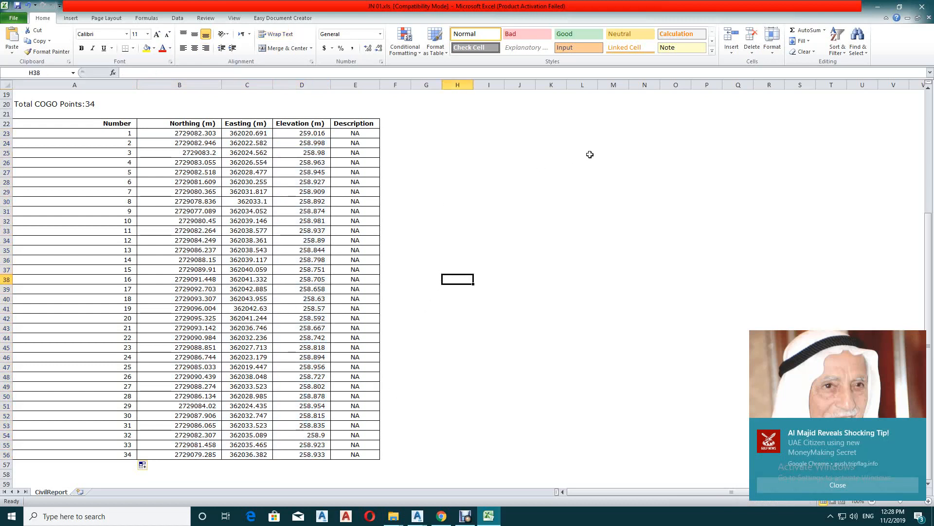
pyautogui.click(465, 516)
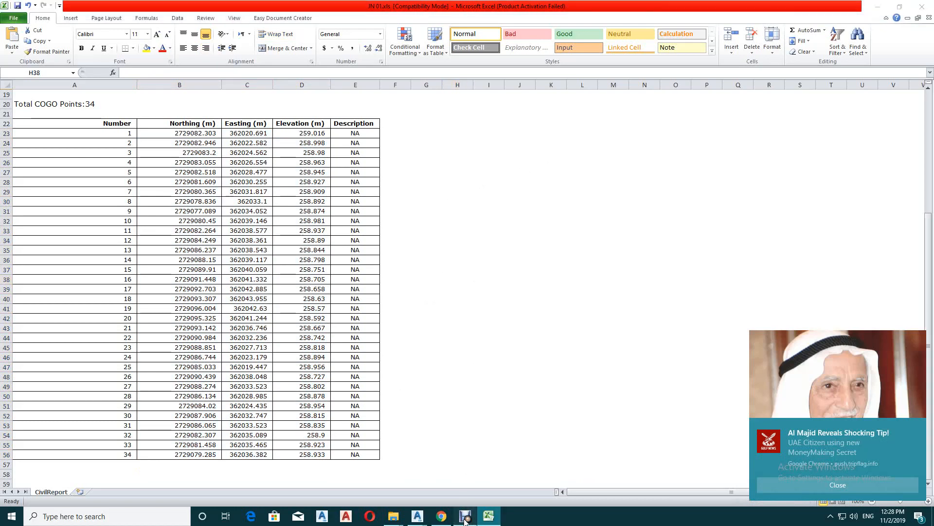